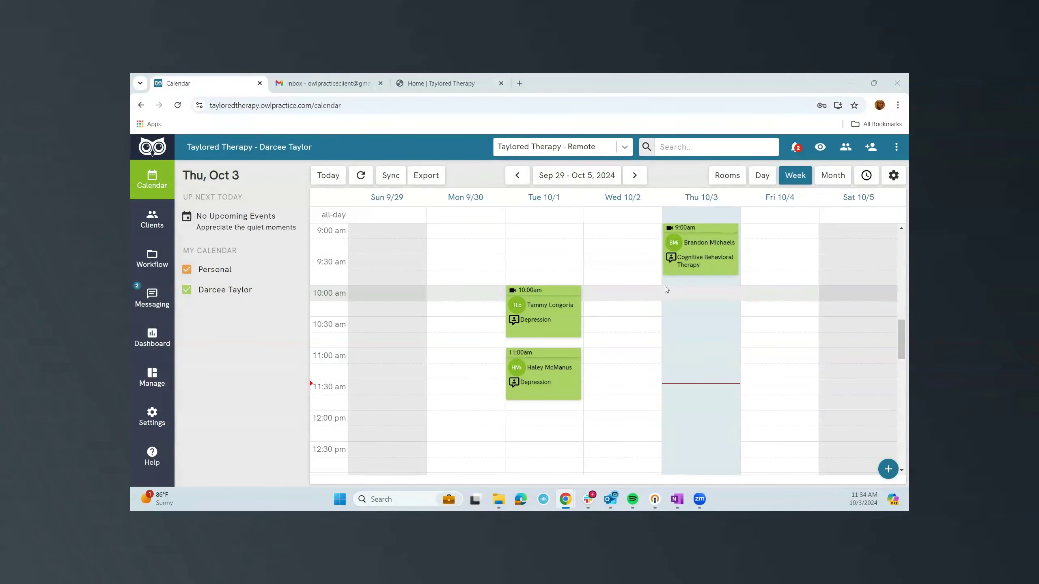
Add client 'Test' 'Client' with the suggested e-mail address, save, and return to the calendar.
click(153, 226)
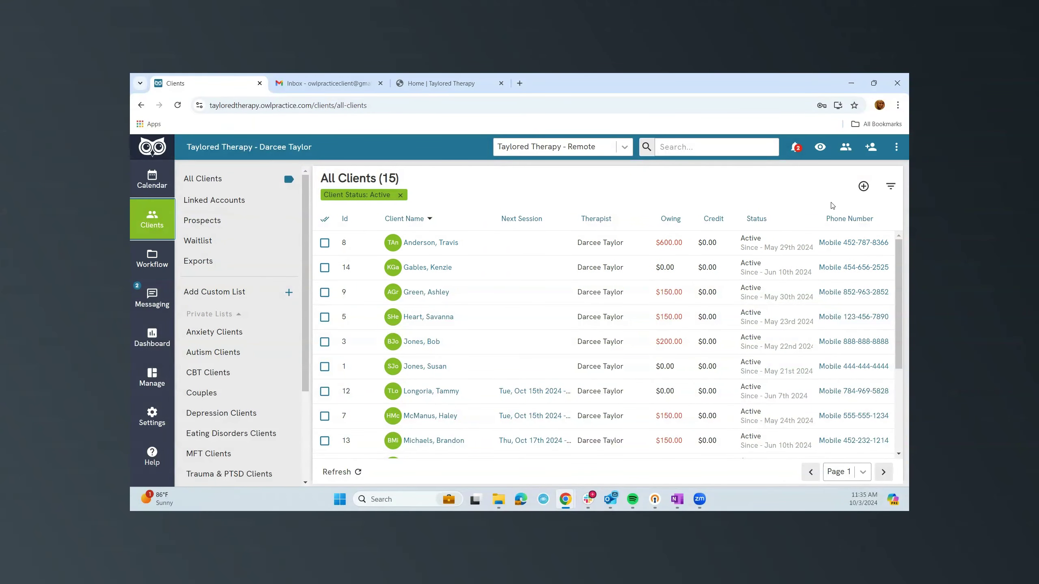
click(863, 186)
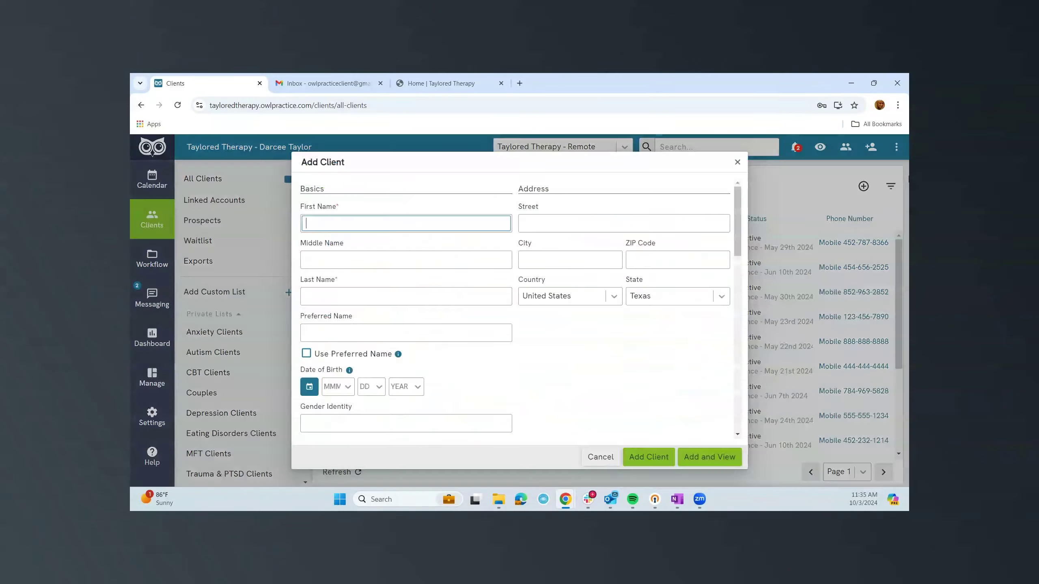
text(Test)
key(Tab)
key(Tab)
text(Client)
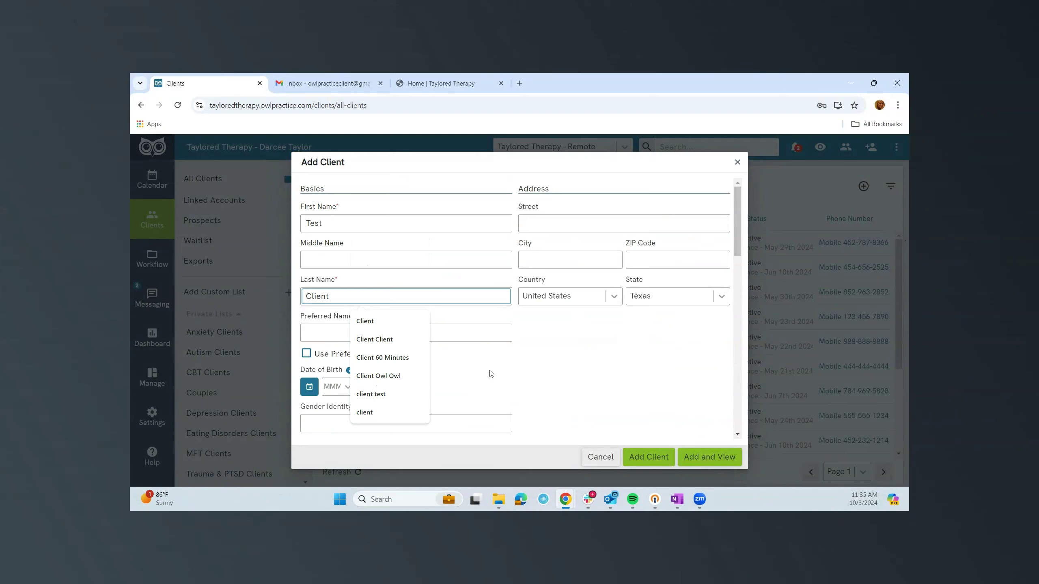
scroll(493, 370, down, 5)
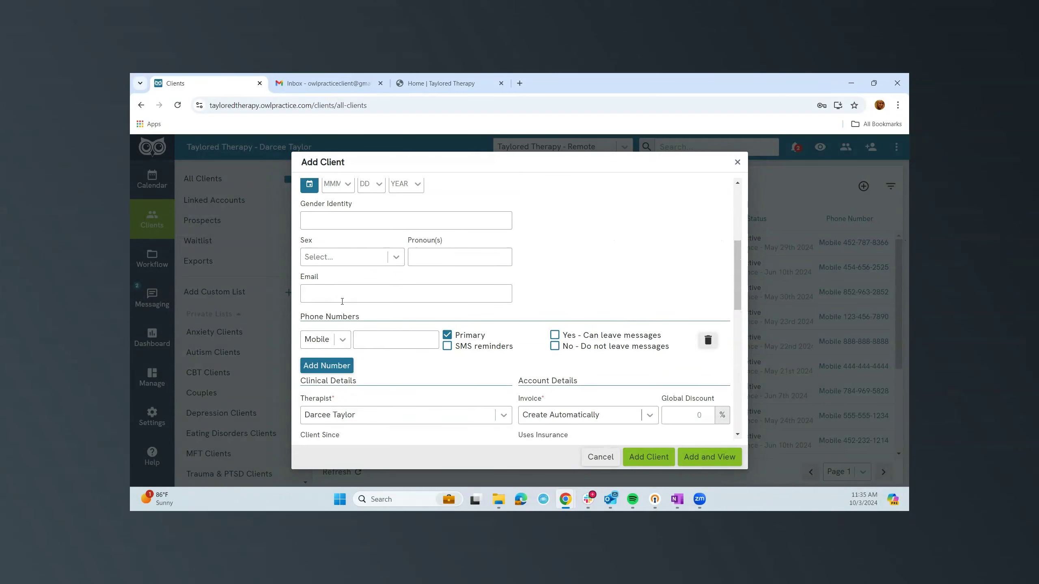
click(338, 297)
text(o)
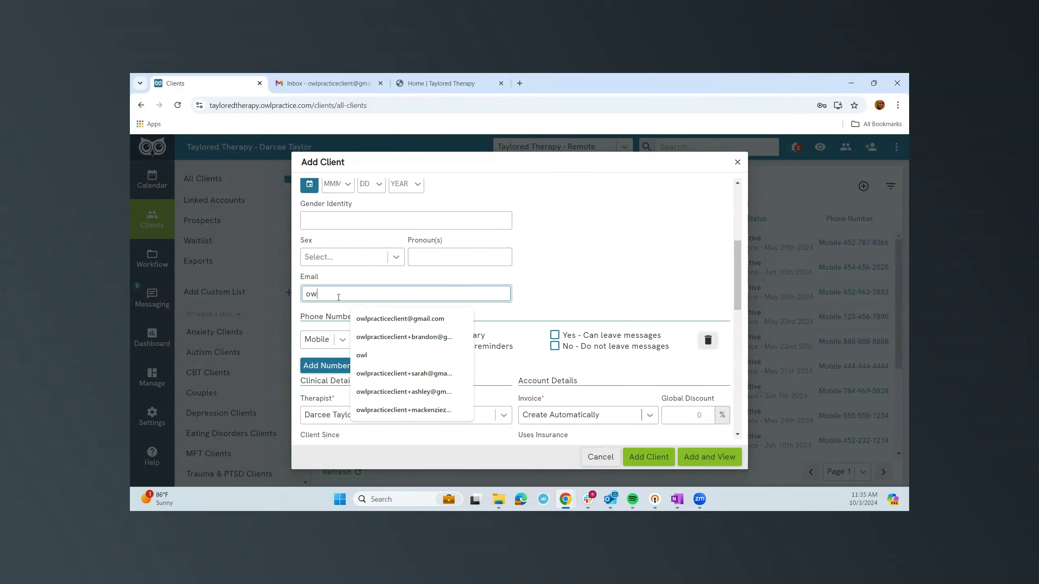
text(w)
click(400, 319)
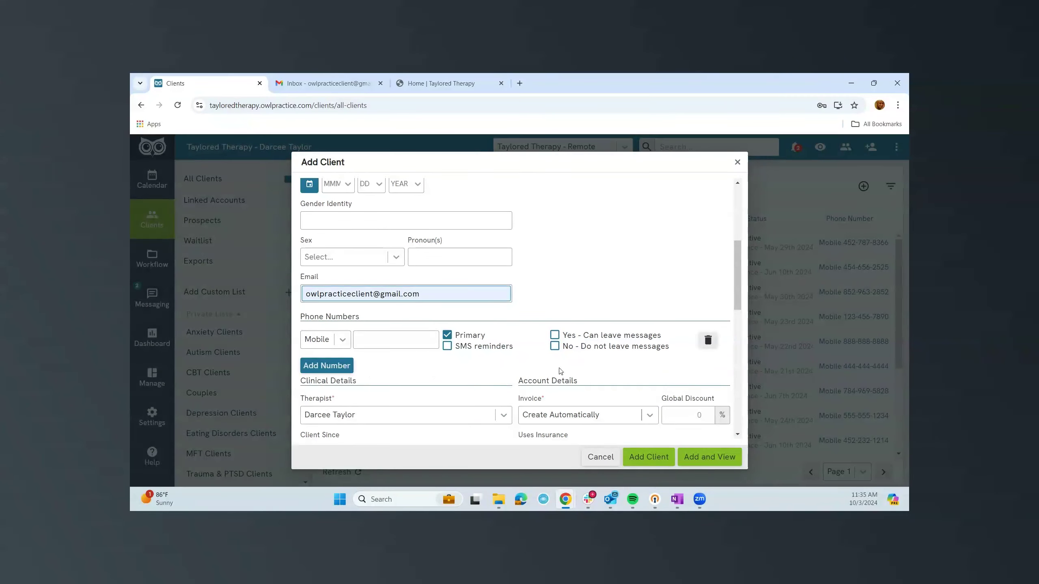
click(640, 457)
click(640, 458)
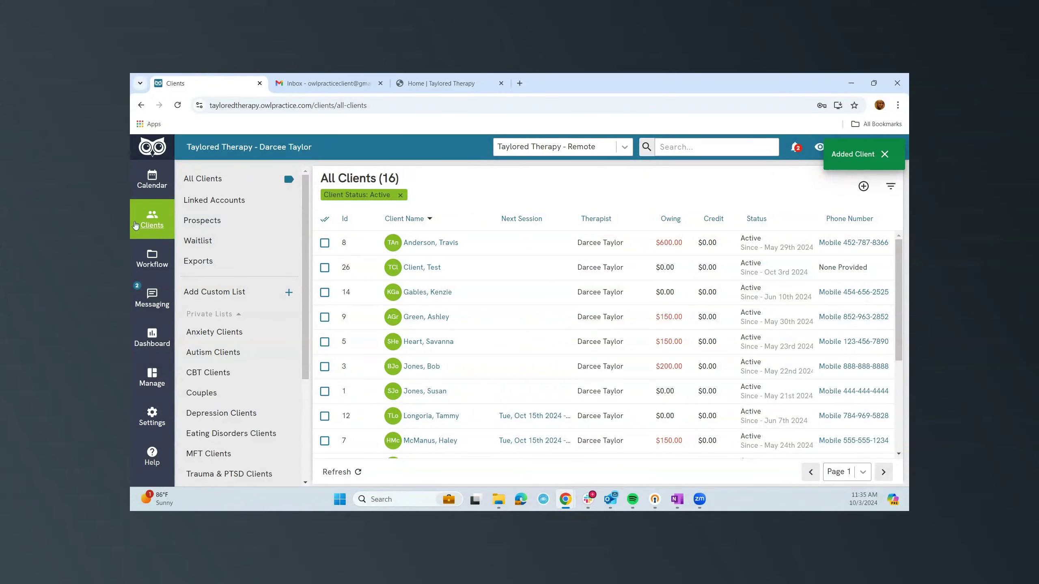
click(148, 188)
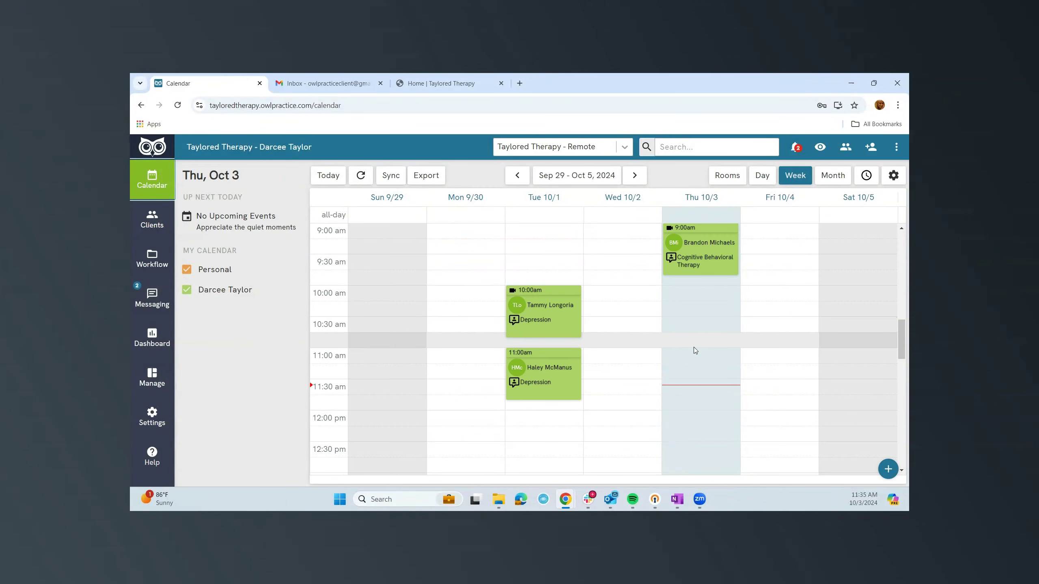
Start a Thursday 12:00 PM session for Test Client.
scroll(699, 349, down, 4)
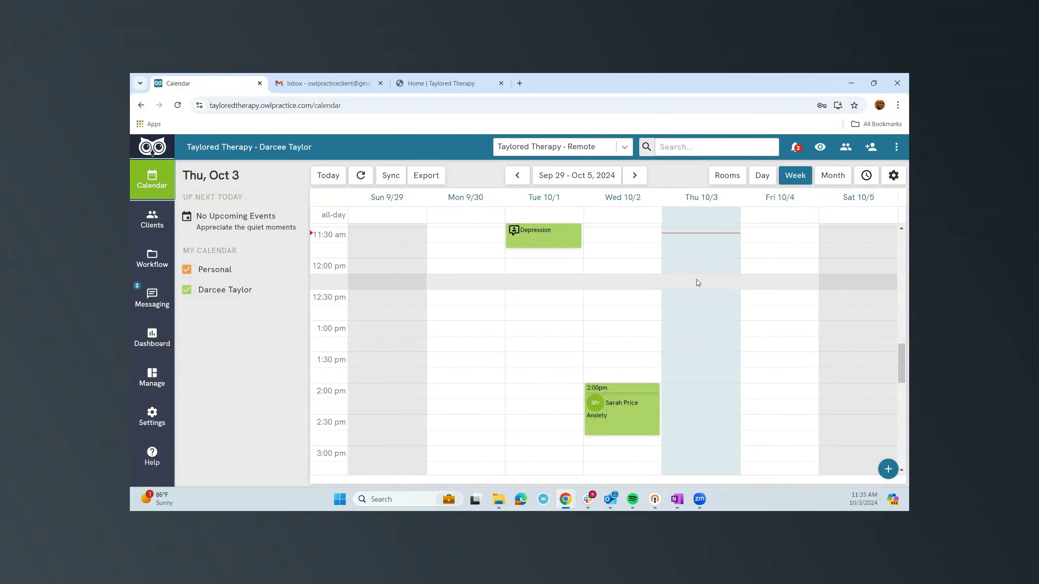
click(692, 268)
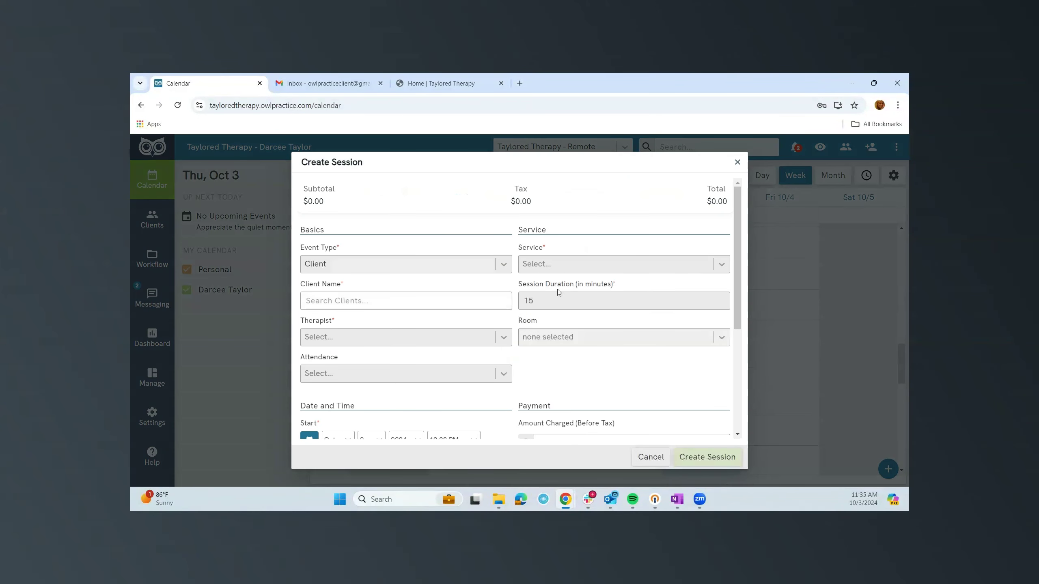
click(367, 295)
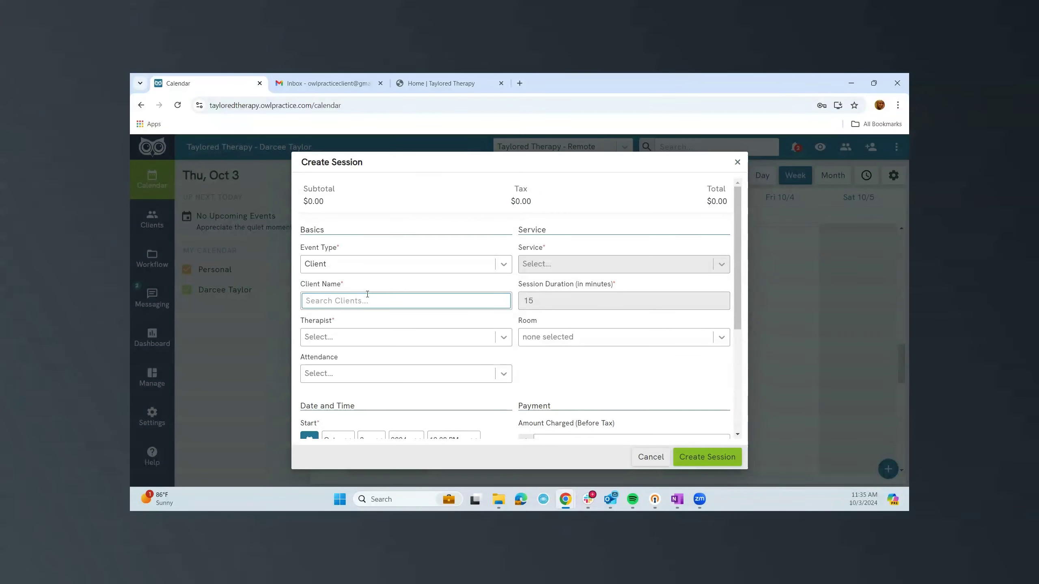
text(test)
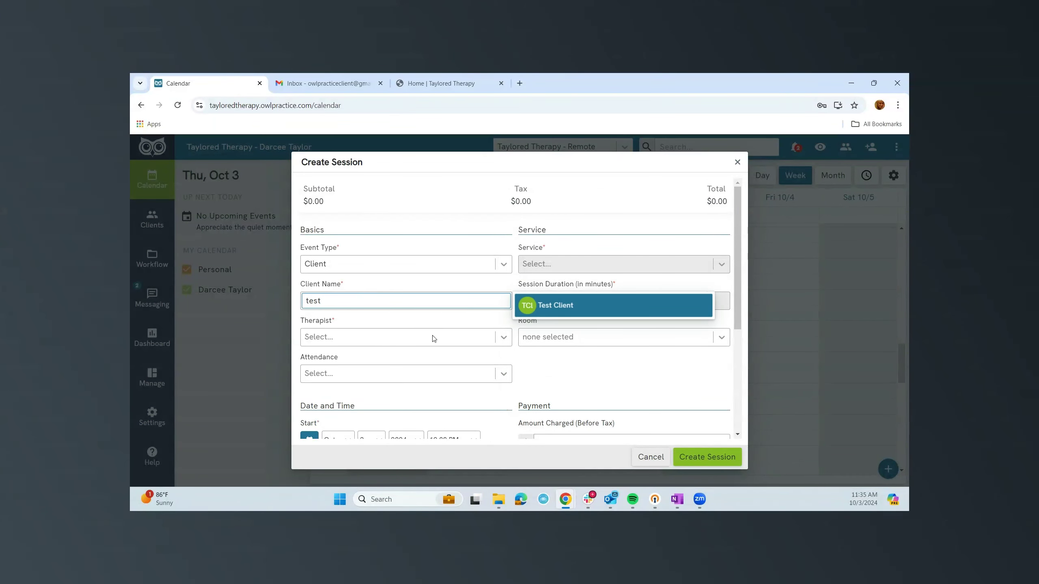
click(564, 306)
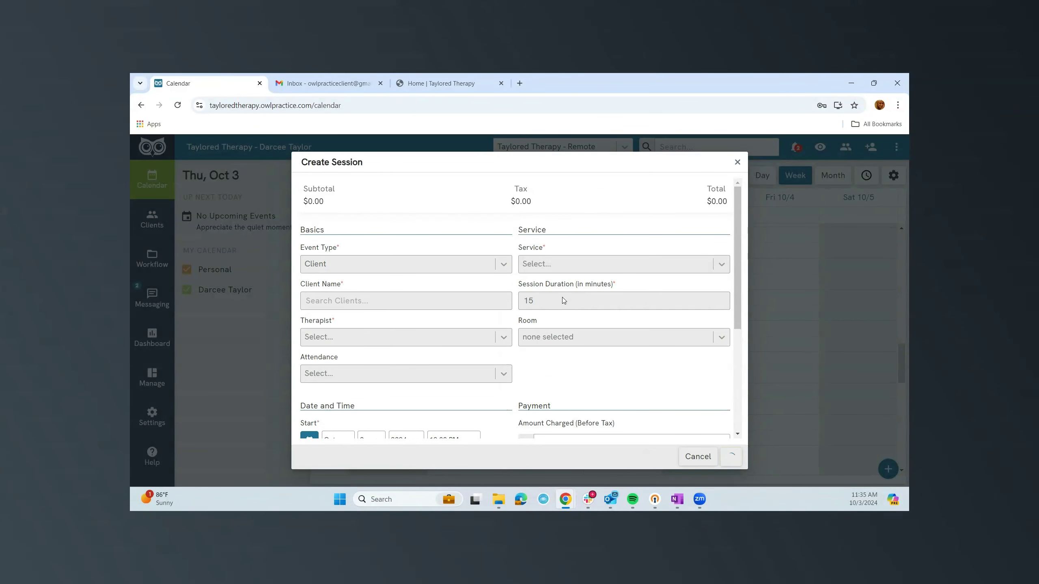
Set the service to 90834 Anxiety (Individual) and recurrence to None, then create the session.
click(574, 266)
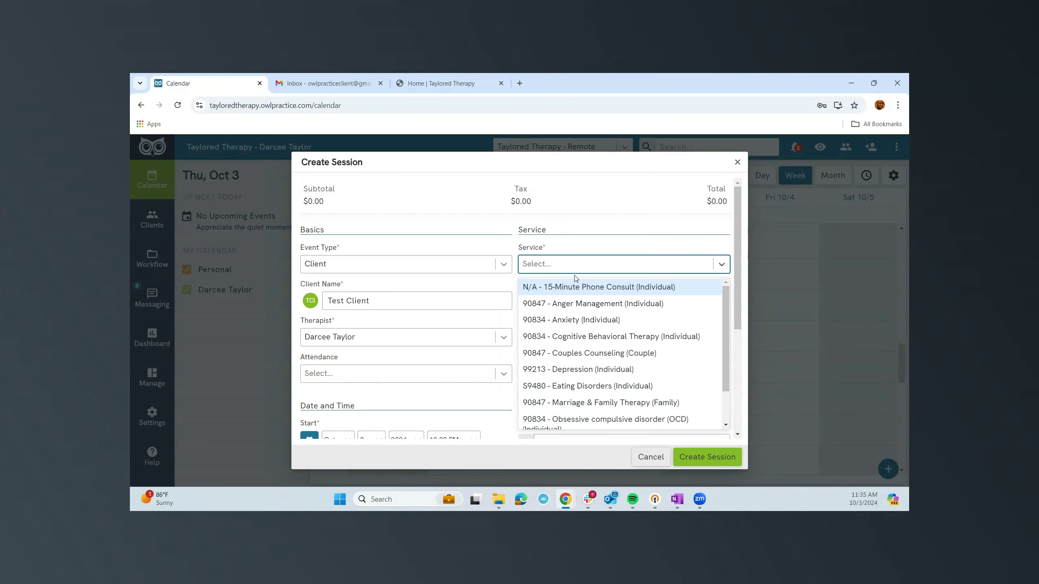
click(580, 321)
scroll(488, 346, down, 1)
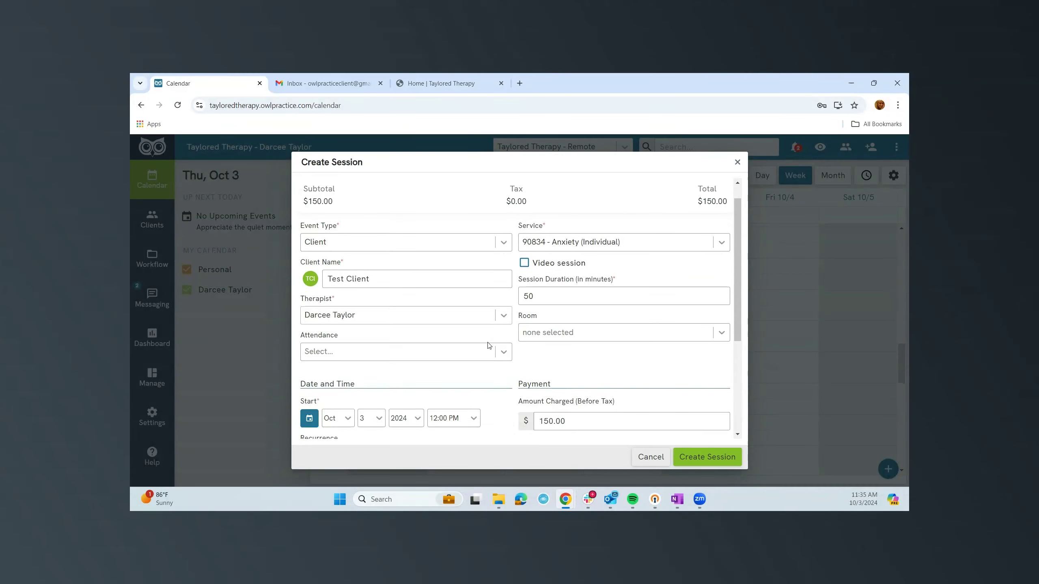
scroll(488, 345, down, 4)
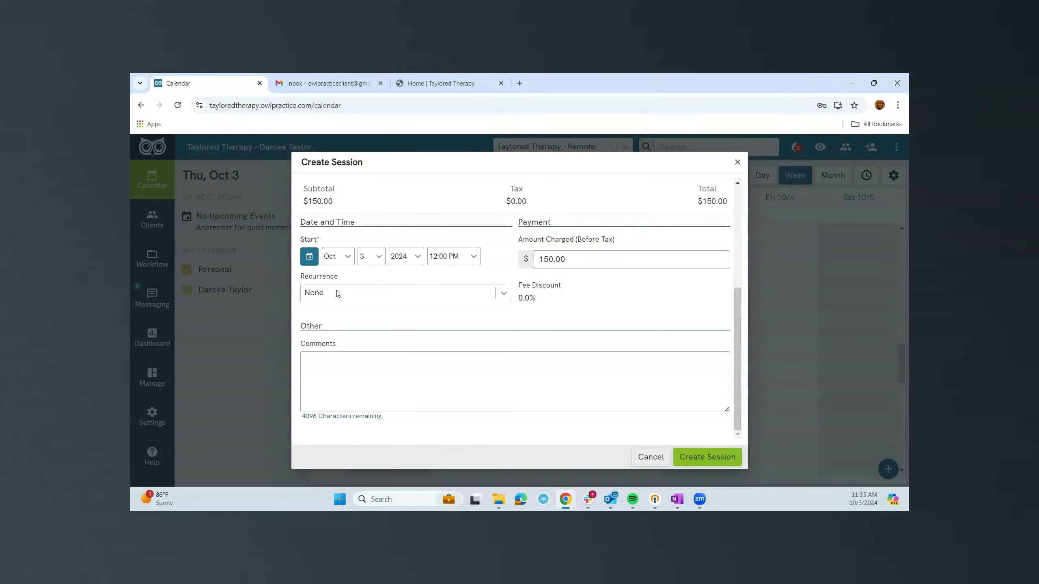
click(378, 296)
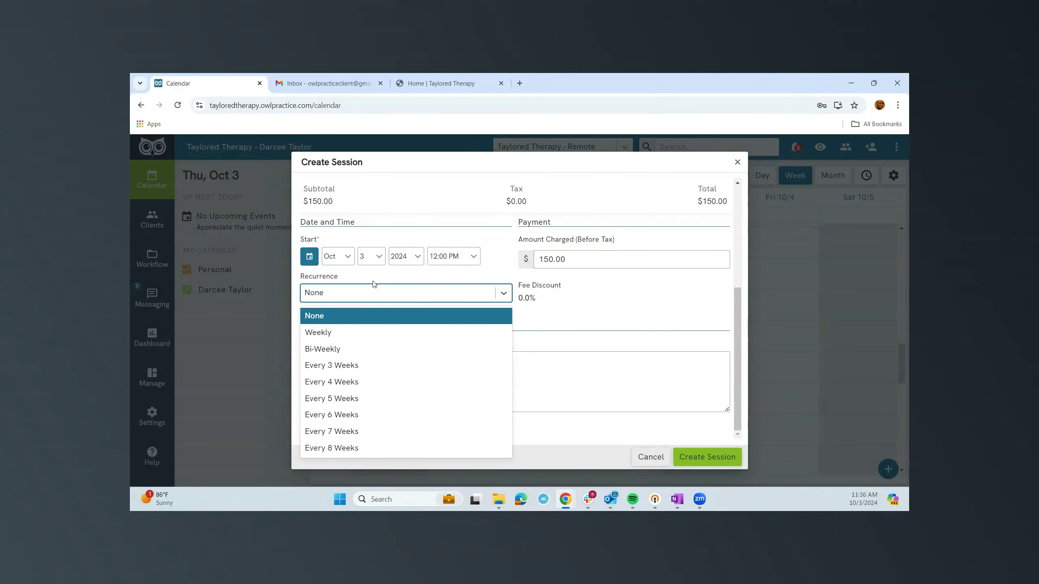
click(554, 319)
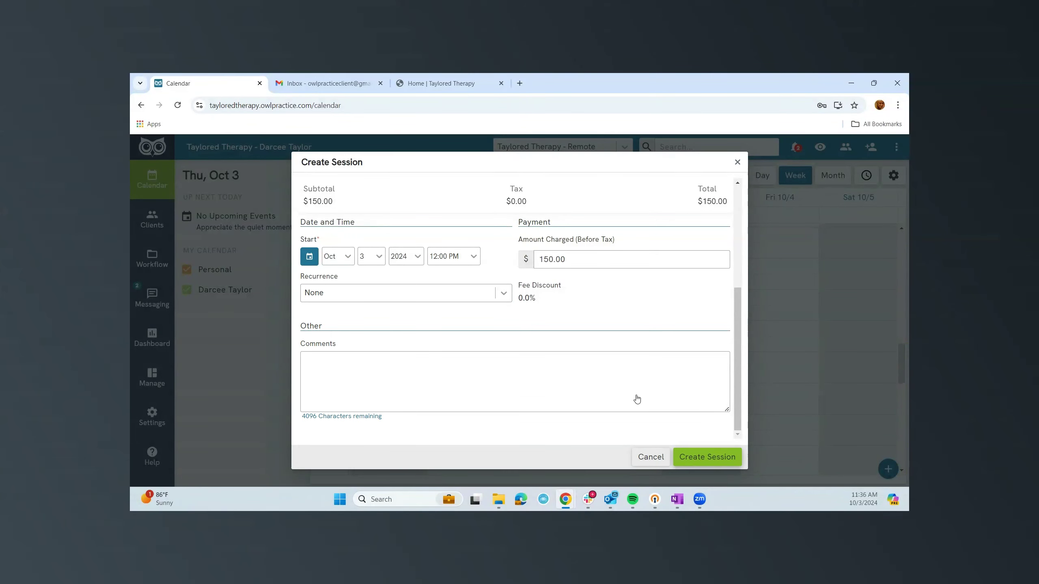
key(Return)
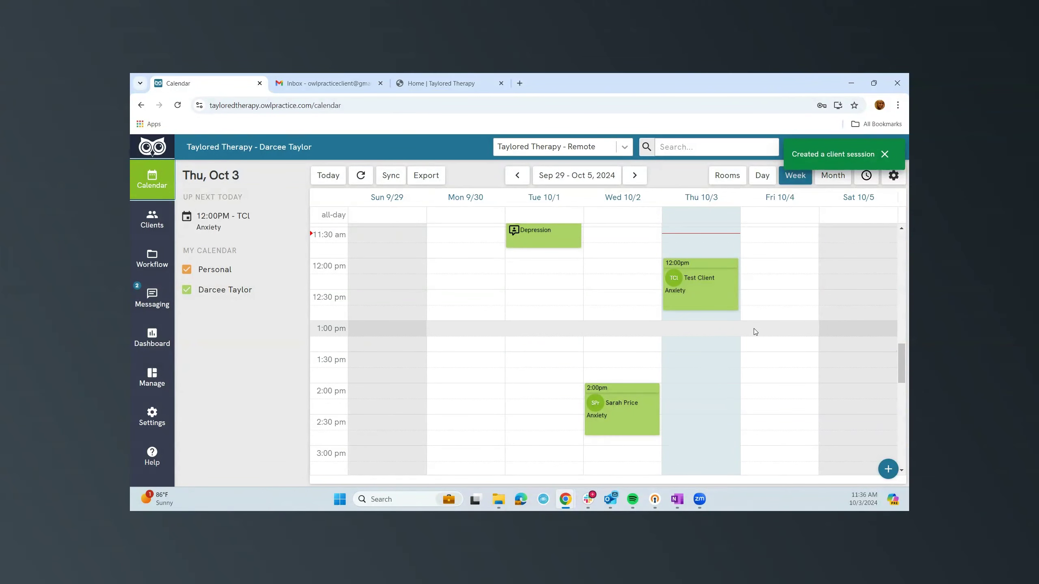
Mark Test Client's Oct 3 12:00 PM Anxiety session as Attended and reopen its Payment Actions.
click(719, 294)
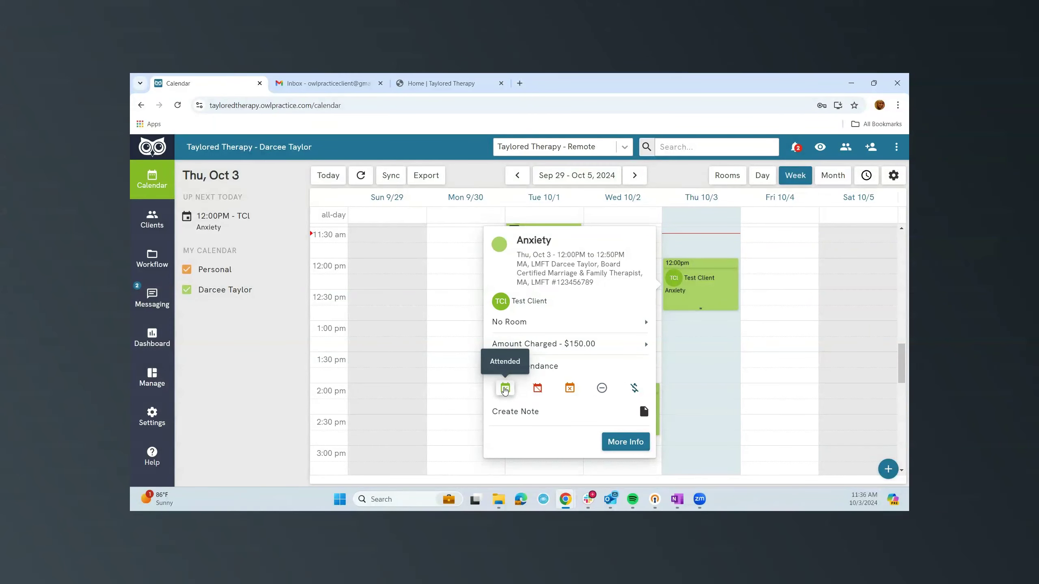
click(506, 389)
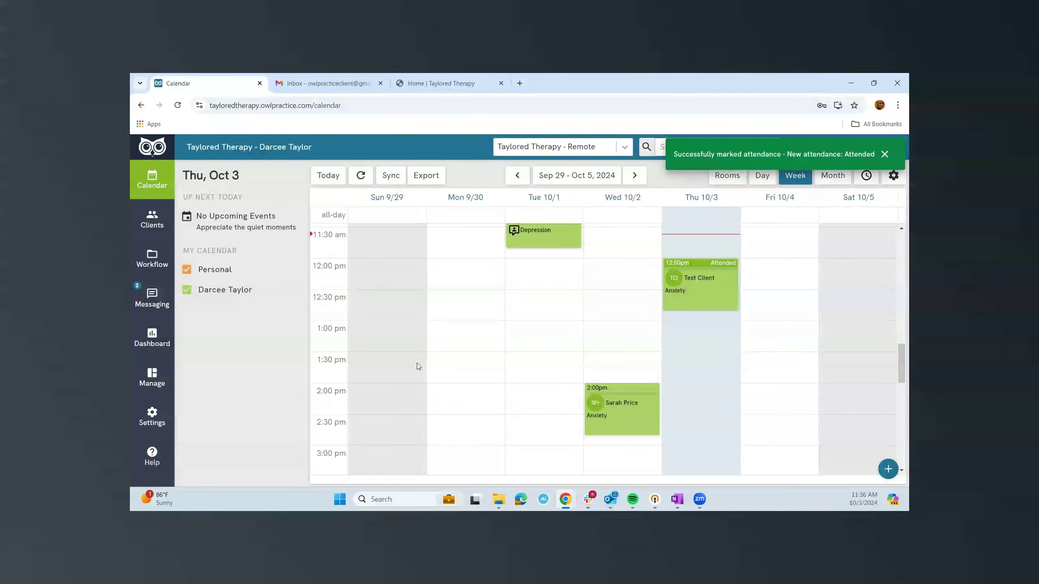
click(687, 292)
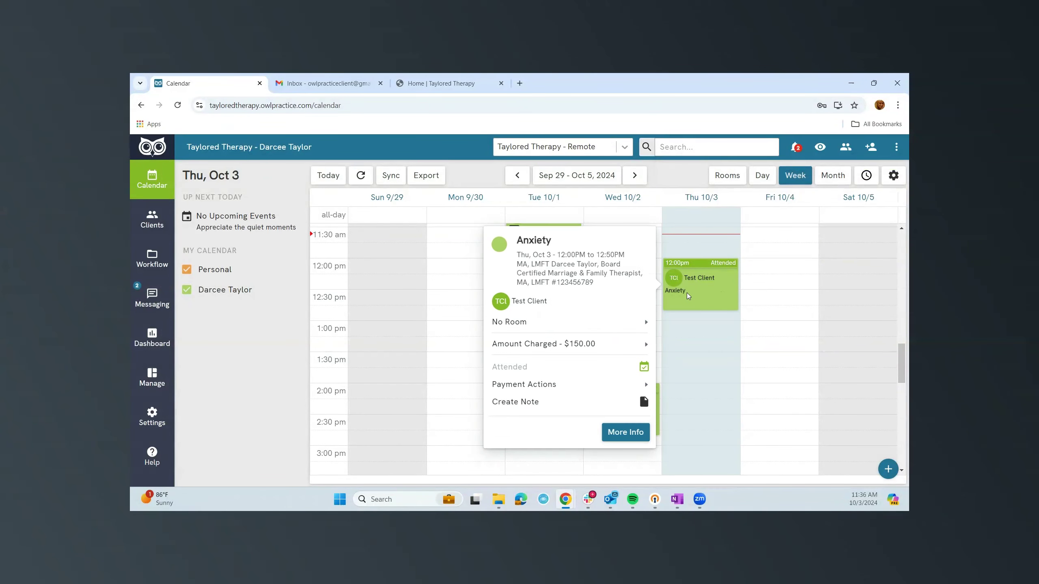
mouse_move(529, 388)
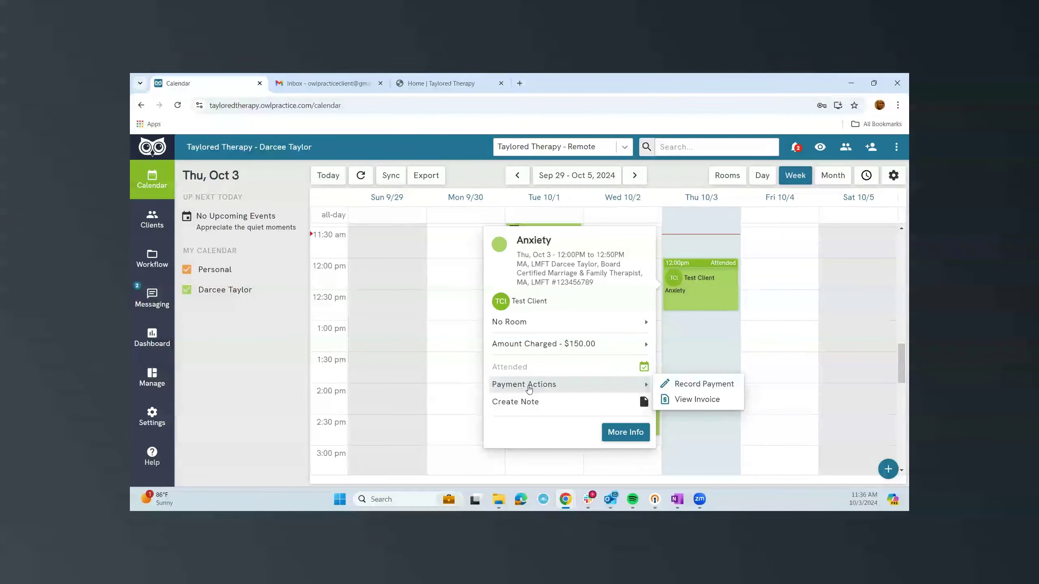
Preview invoice #68 ($150.00 due), tick the client's e-mail under Send Email, then close it.
click(700, 400)
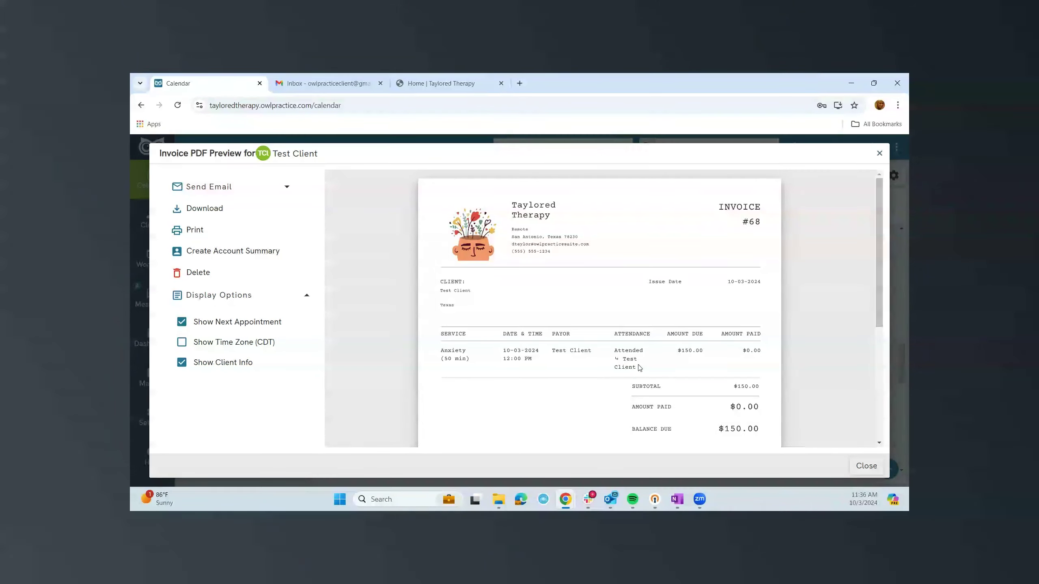
click(228, 192)
click(182, 226)
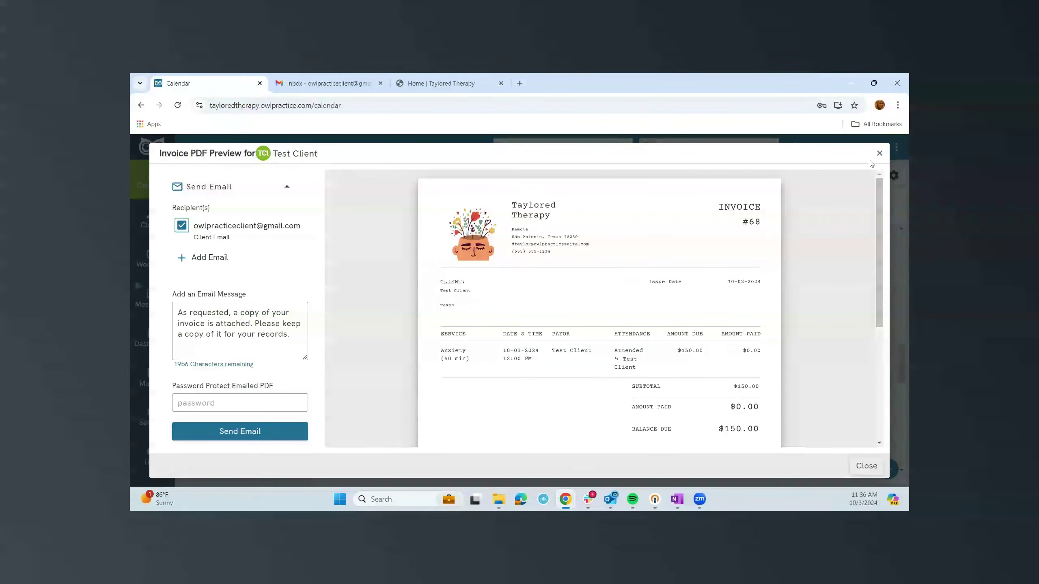
click(879, 153)
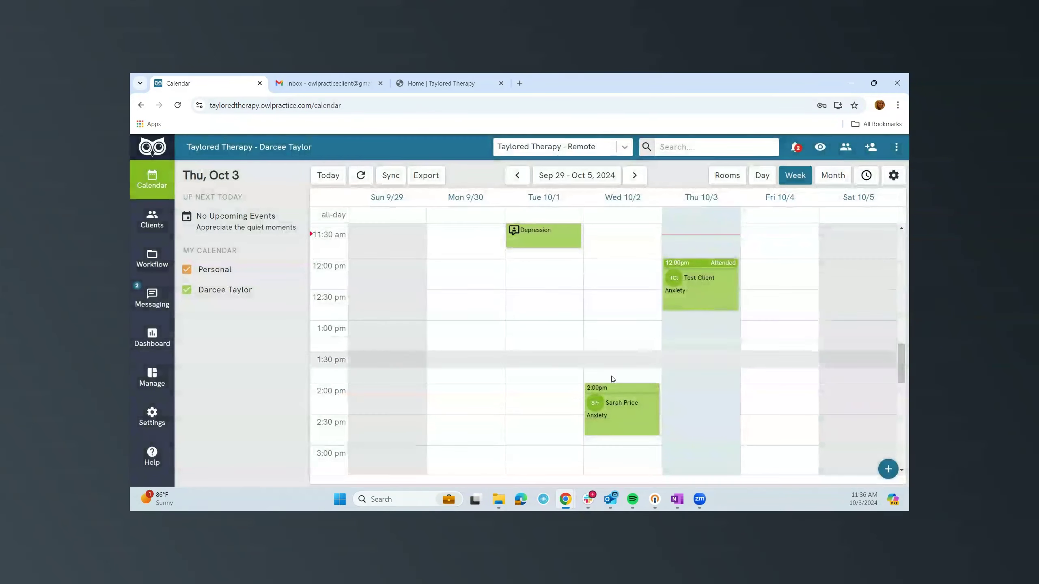
Record a $150 Debit Card payment for the 12:00 session, then close receipt #47.
click(712, 292)
mouse_move(655, 384)
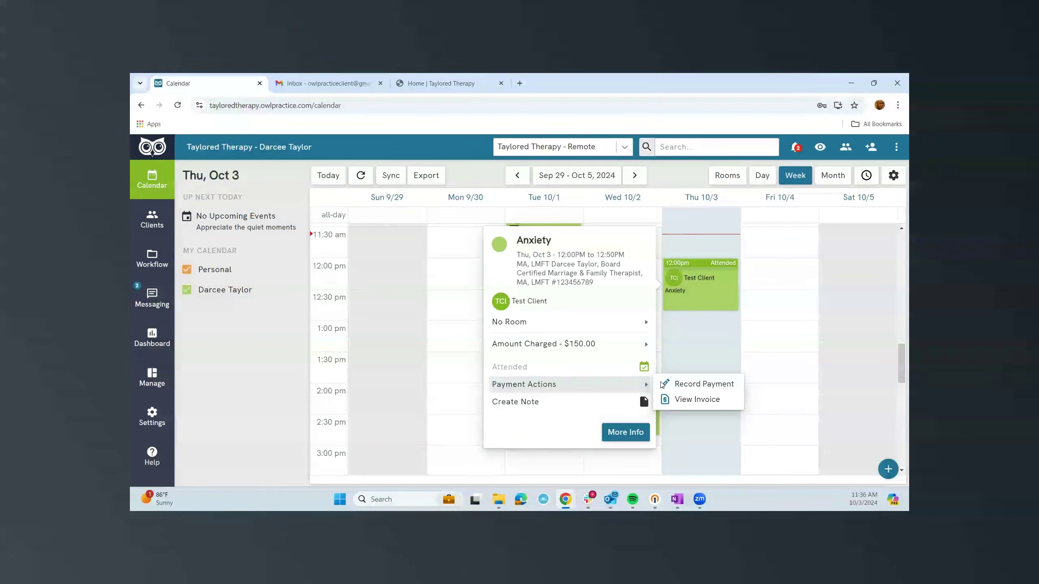
click(687, 384)
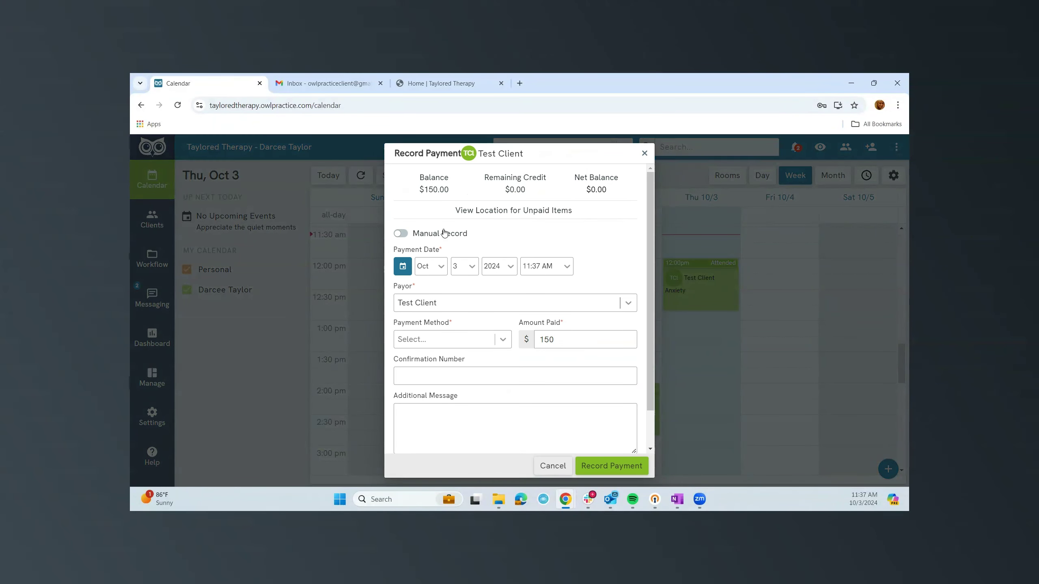
click(436, 342)
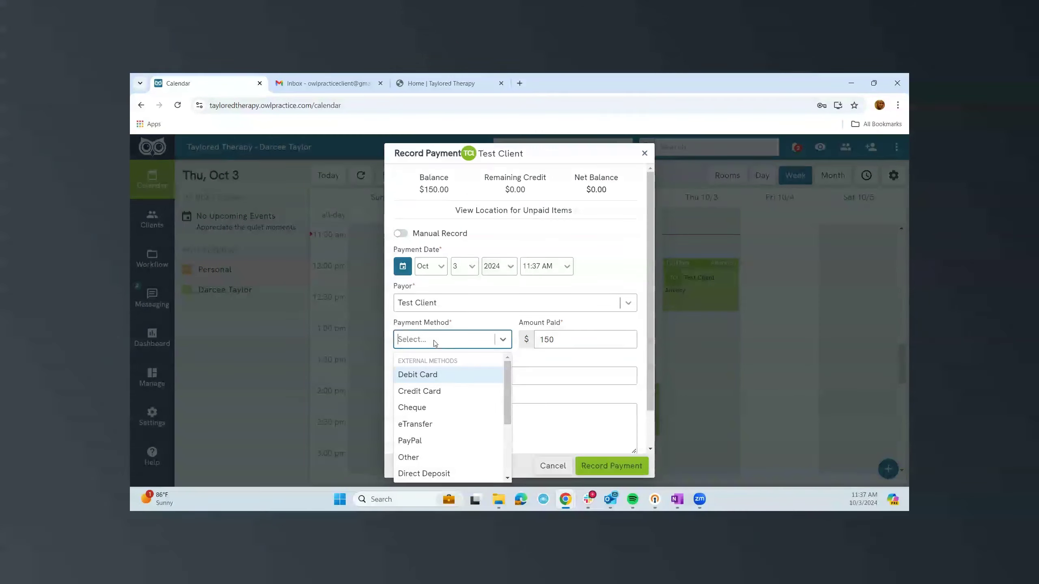
click(415, 376)
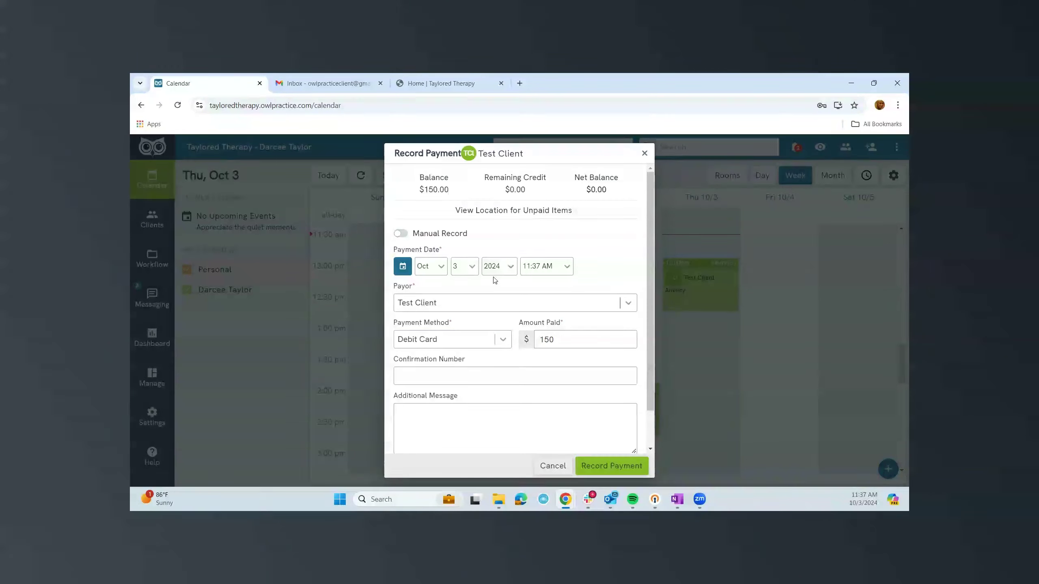
click(615, 466)
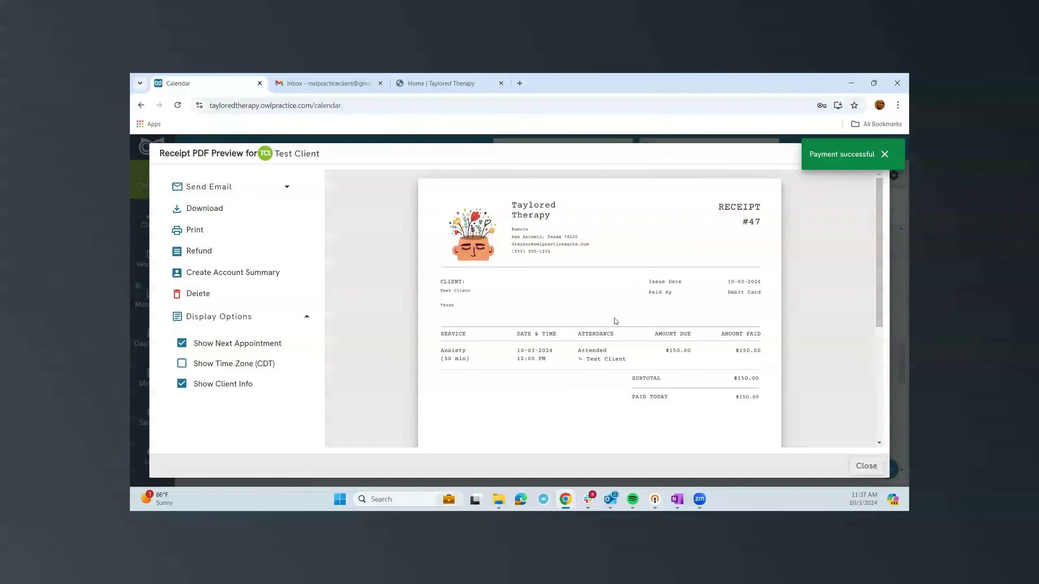
click(228, 190)
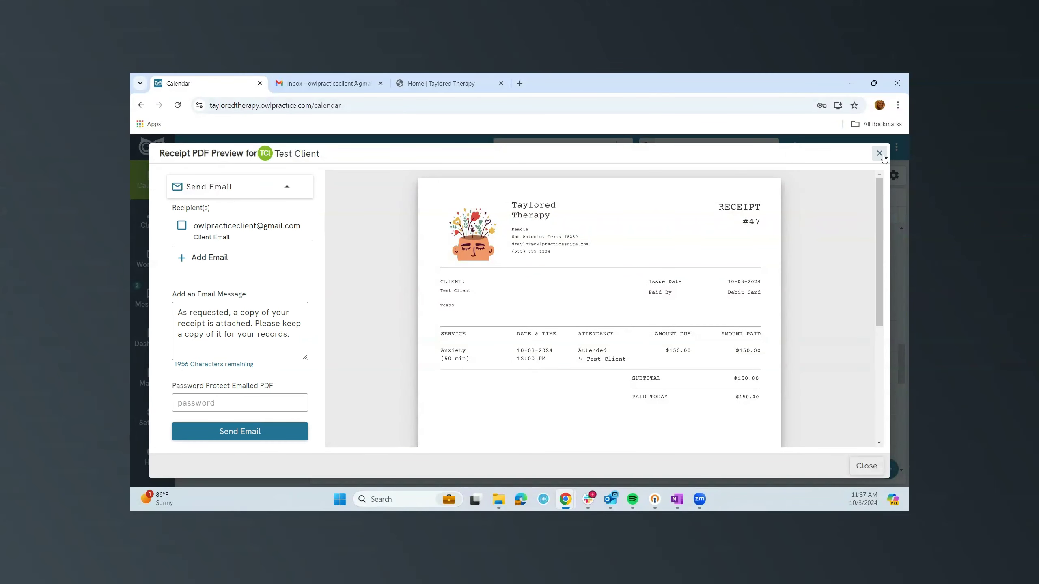
click(880, 154)
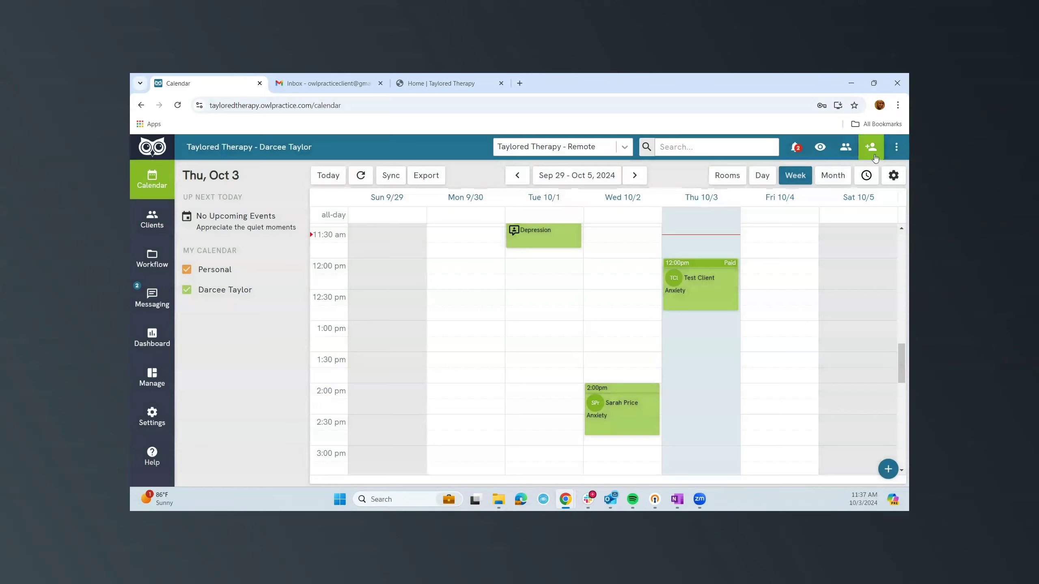
Start a note for Test Client's Thursday Anxiety appointment using the Session Note template.
click(704, 292)
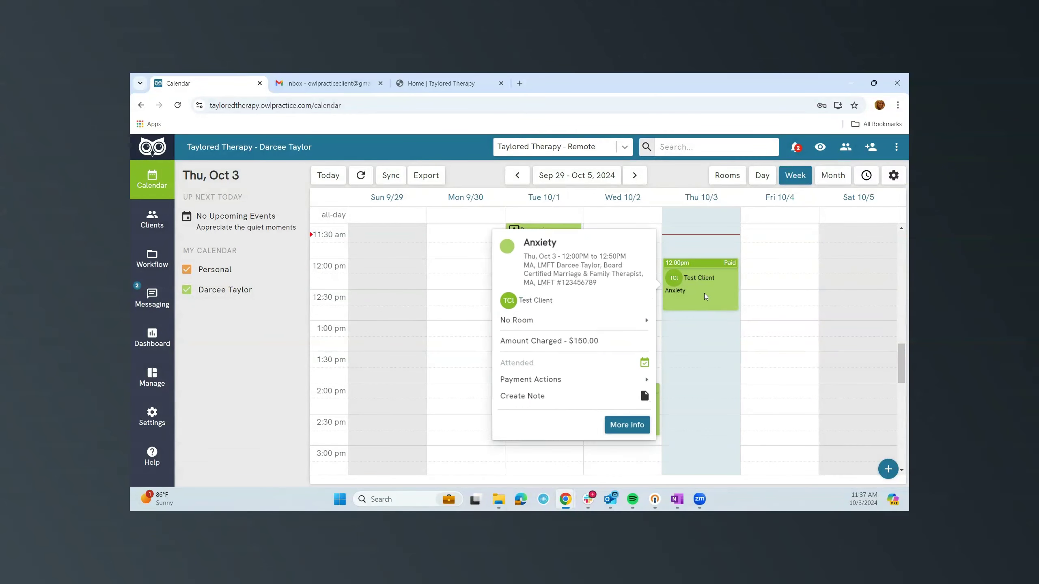
click(565, 403)
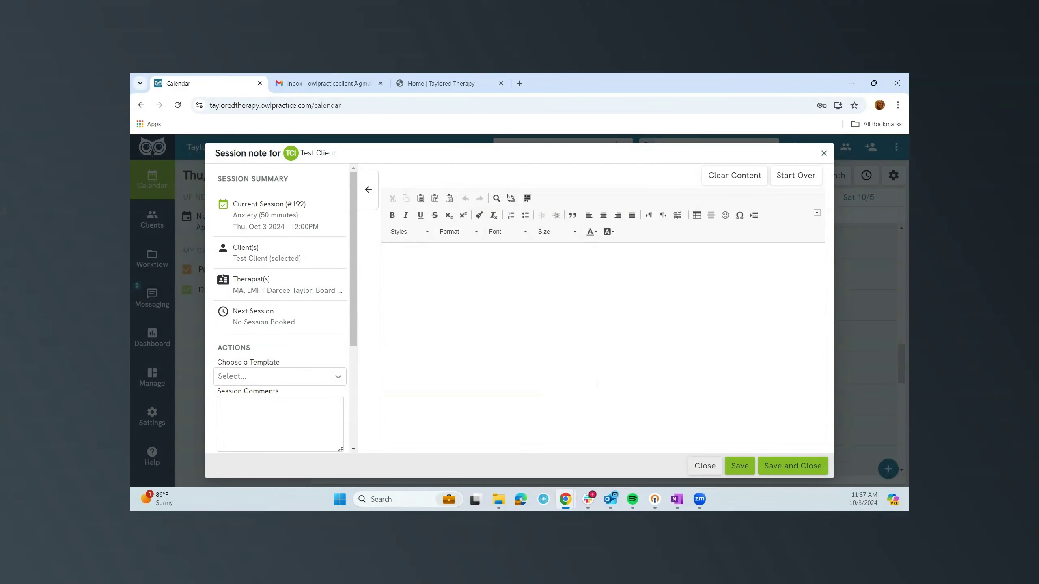
click(339, 379)
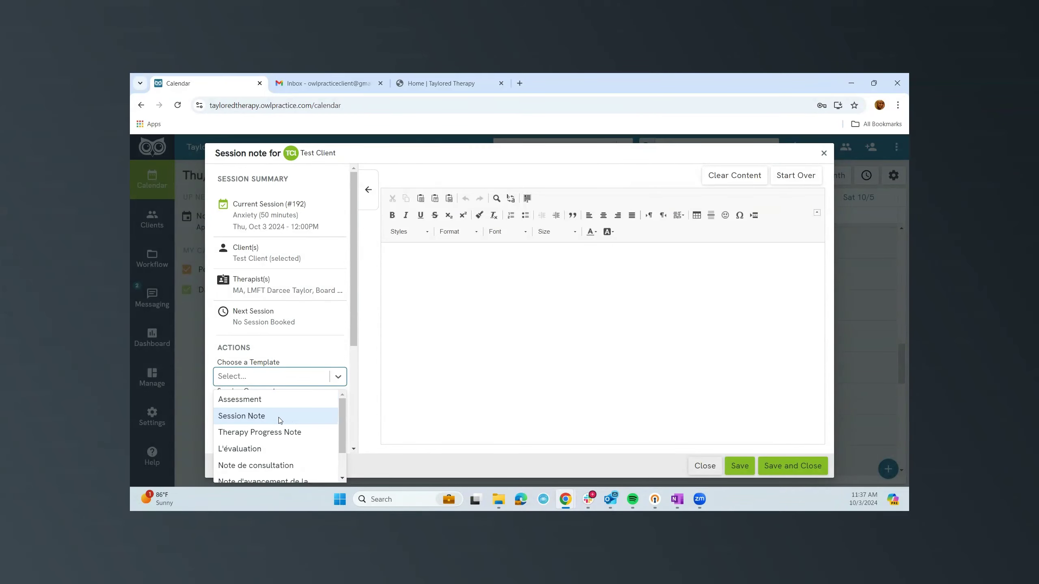
scroll(281, 416, down, 1)
scroll(281, 416, up, 1)
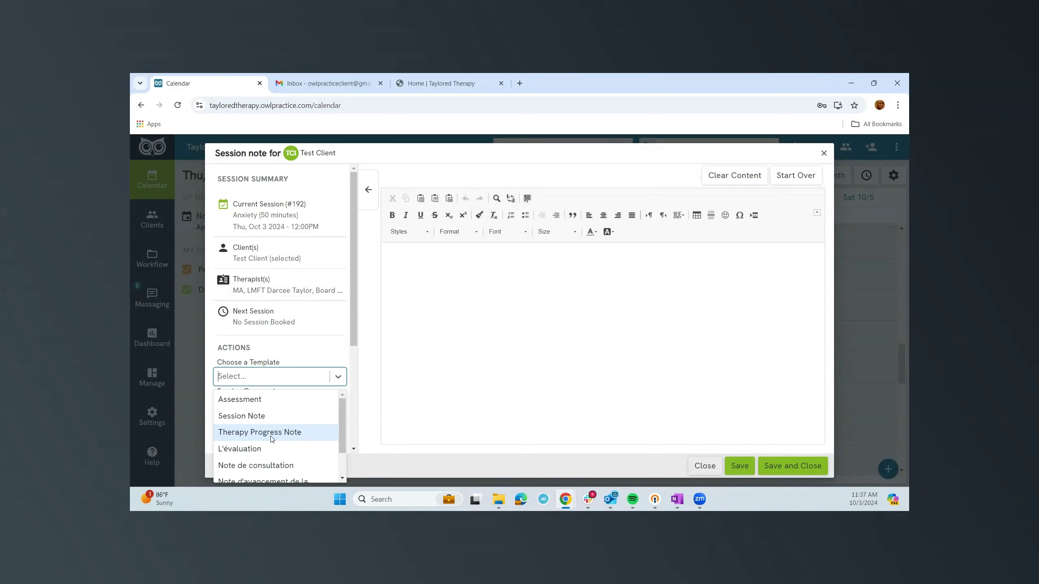
click(266, 416)
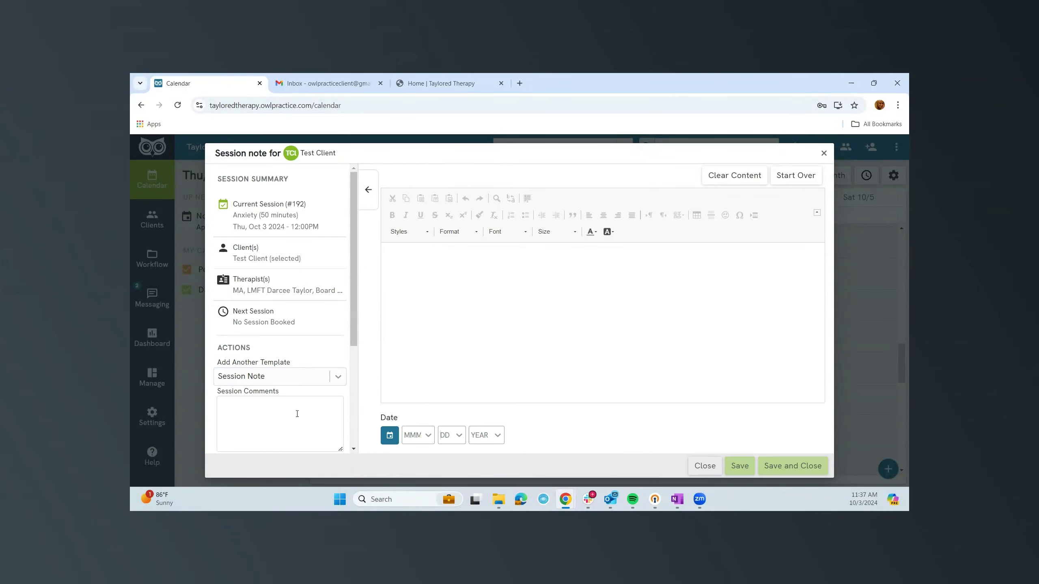
Type entries under Session Summary and Updates, then save the note.
scroll(468, 343, down, 1)
click(434, 283)
text(jasejlf)
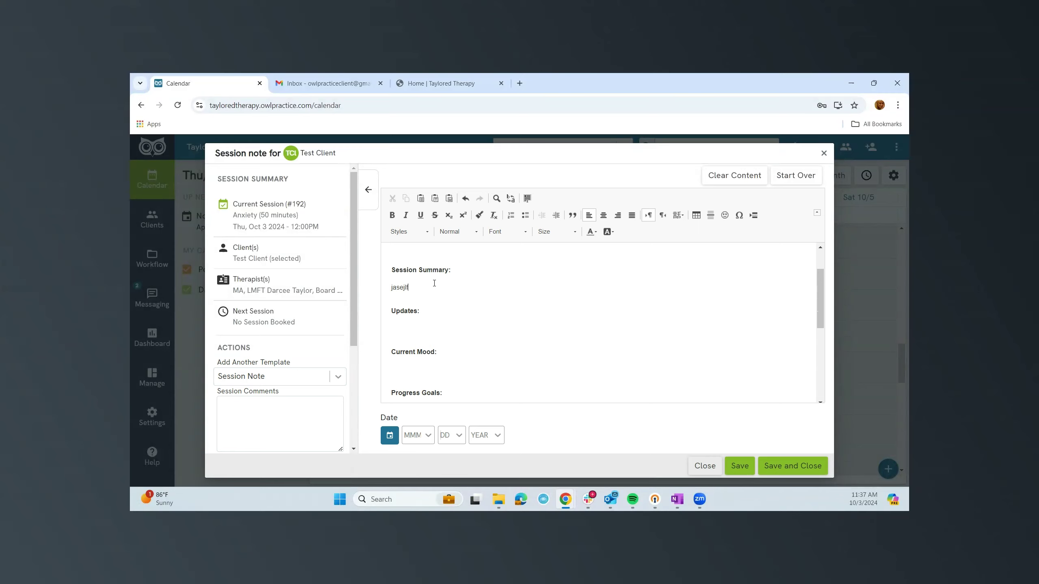
click(442, 334)
text(sfa)
click(741, 467)
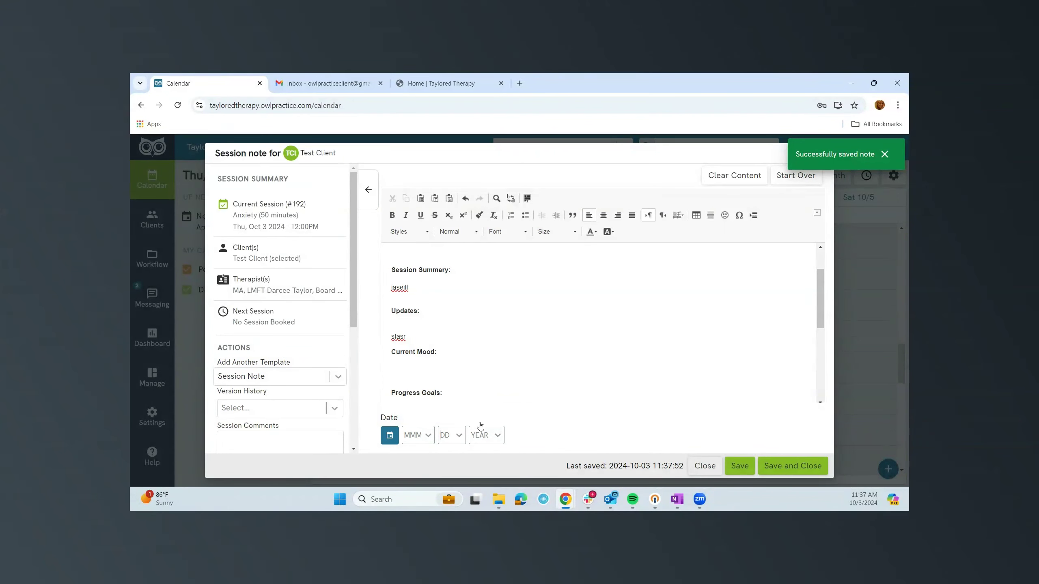
Set the note date to October 3, 2024, sign the note, and close it.
click(390, 435)
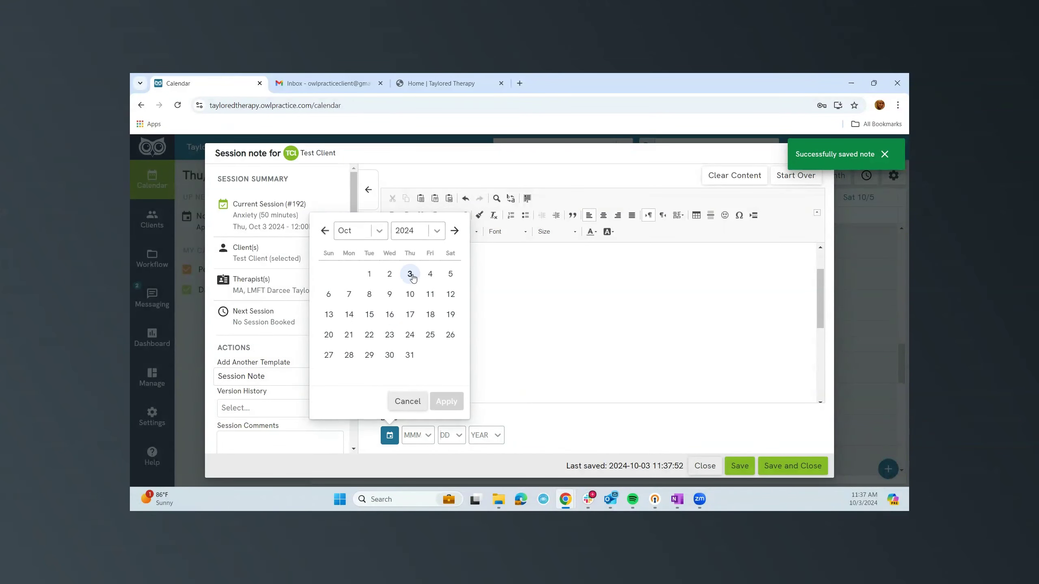
click(409, 274)
click(446, 401)
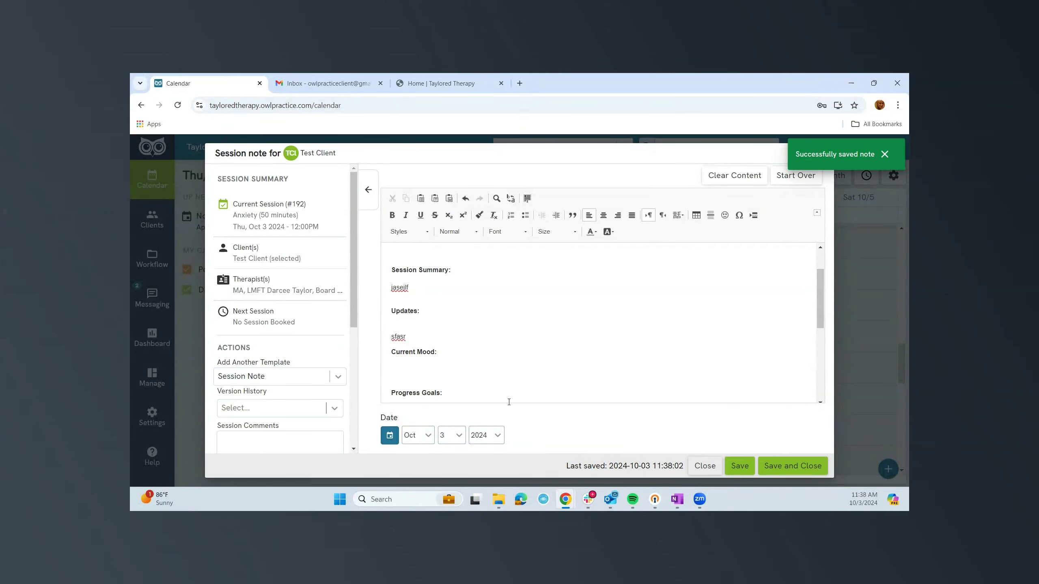
scroll(521, 399, down, 3)
double_click(352, 324)
scroll(352, 323, down, 4)
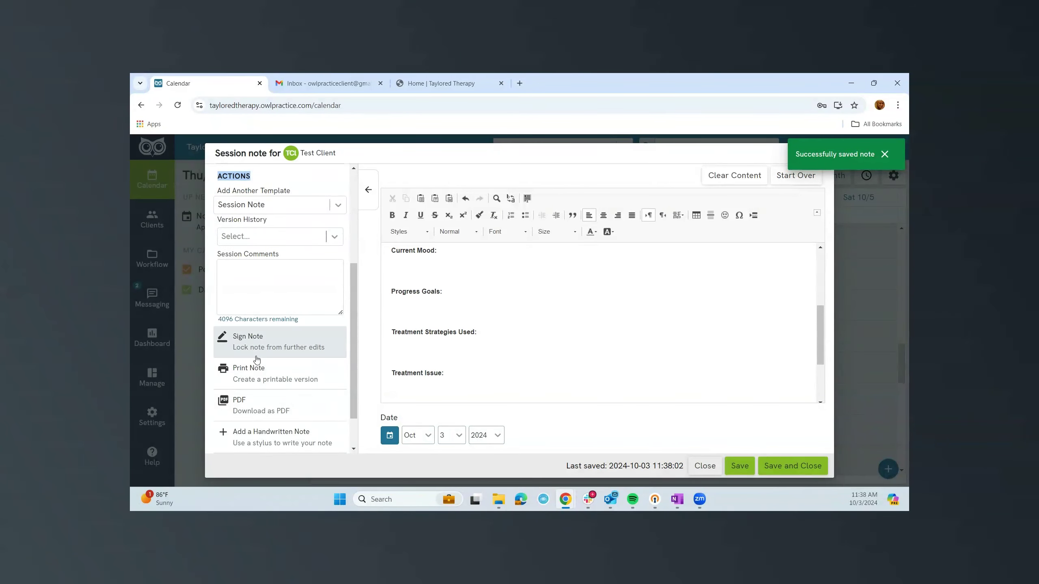
click(252, 349)
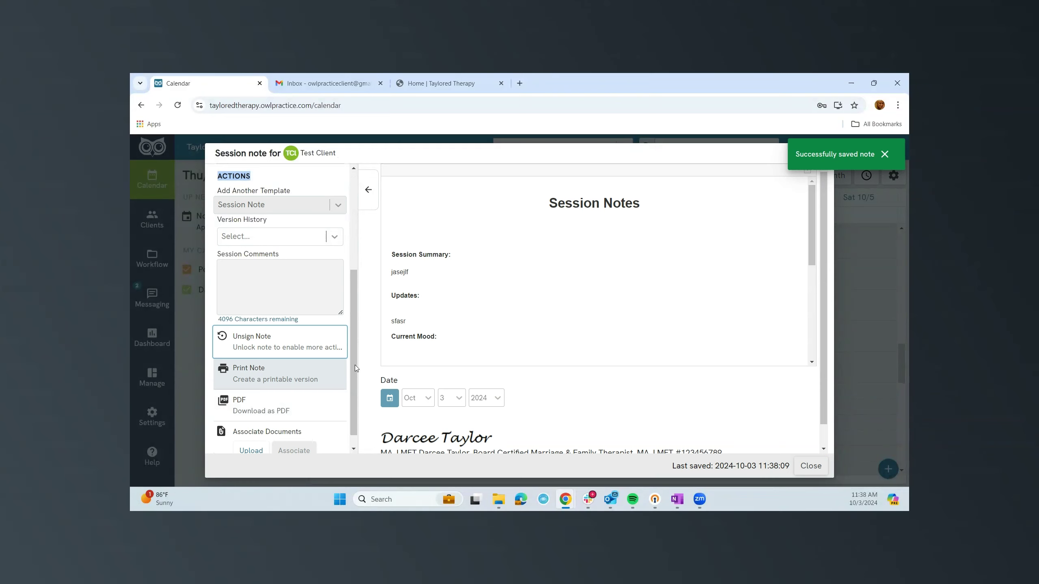
scroll(356, 364, down, 1)
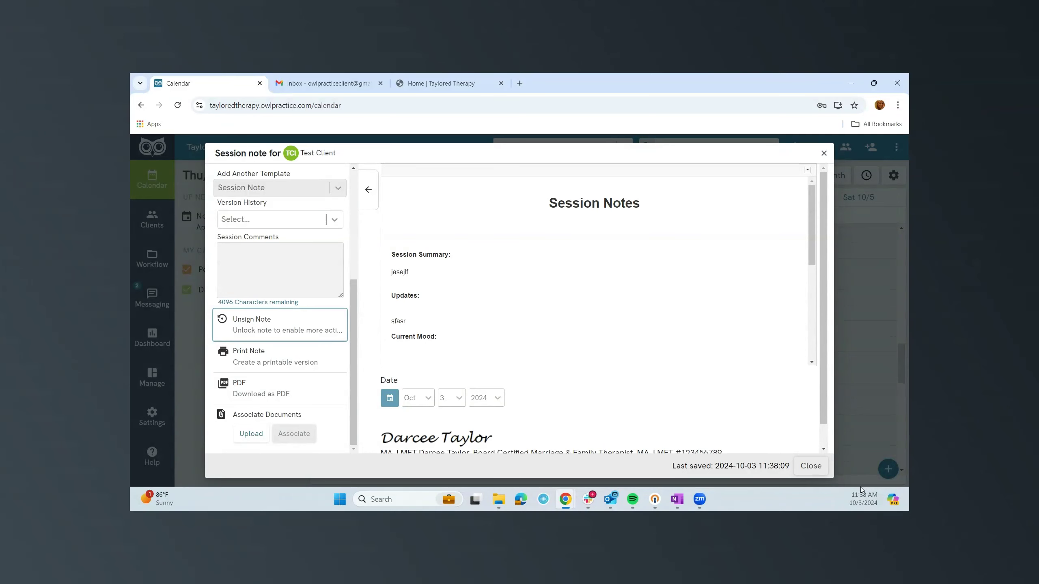
click(811, 466)
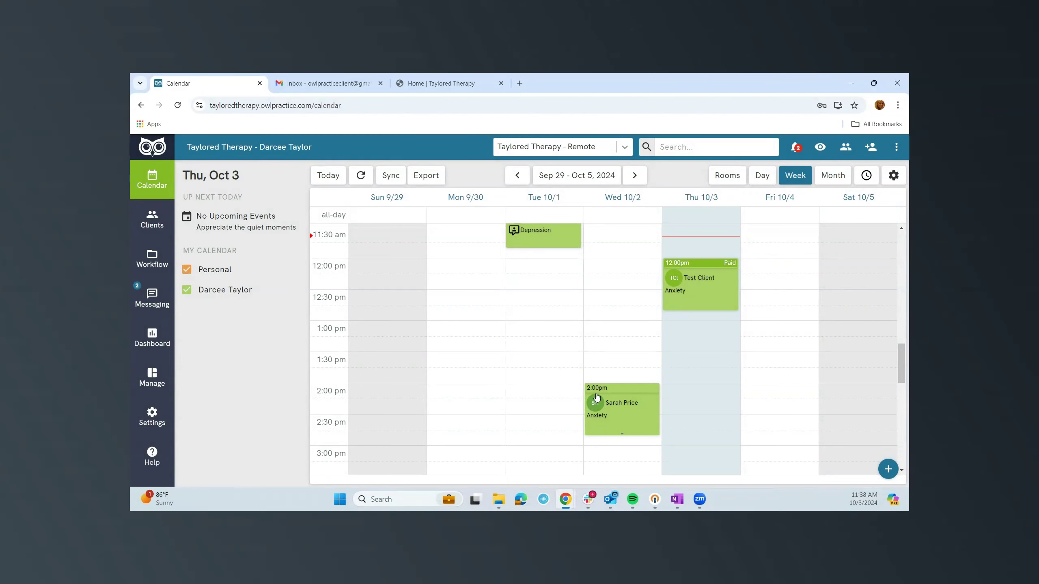
Start a Thursday 1:00 PM session for Test Client.
click(714, 305)
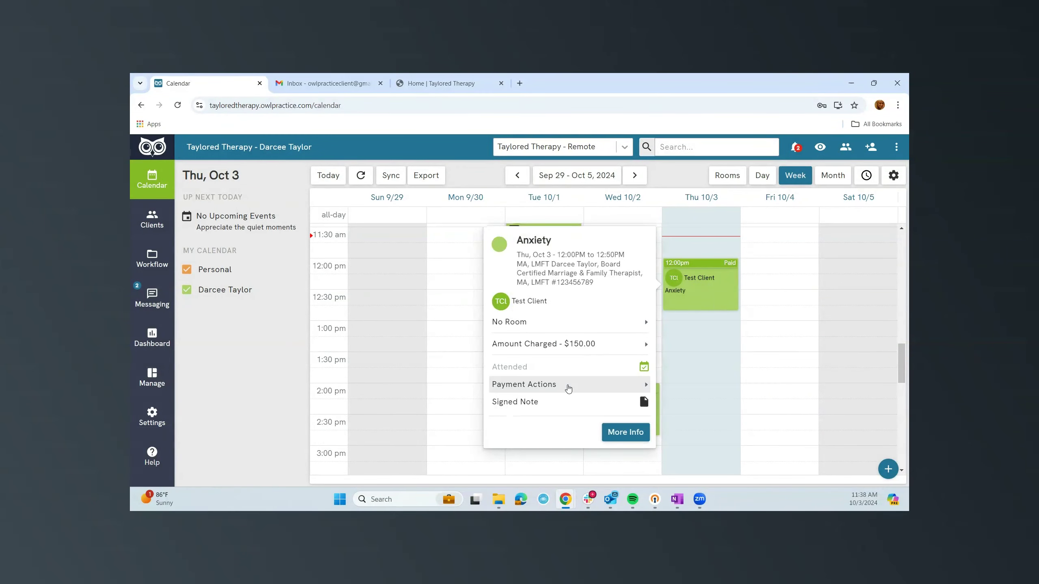
click(688, 329)
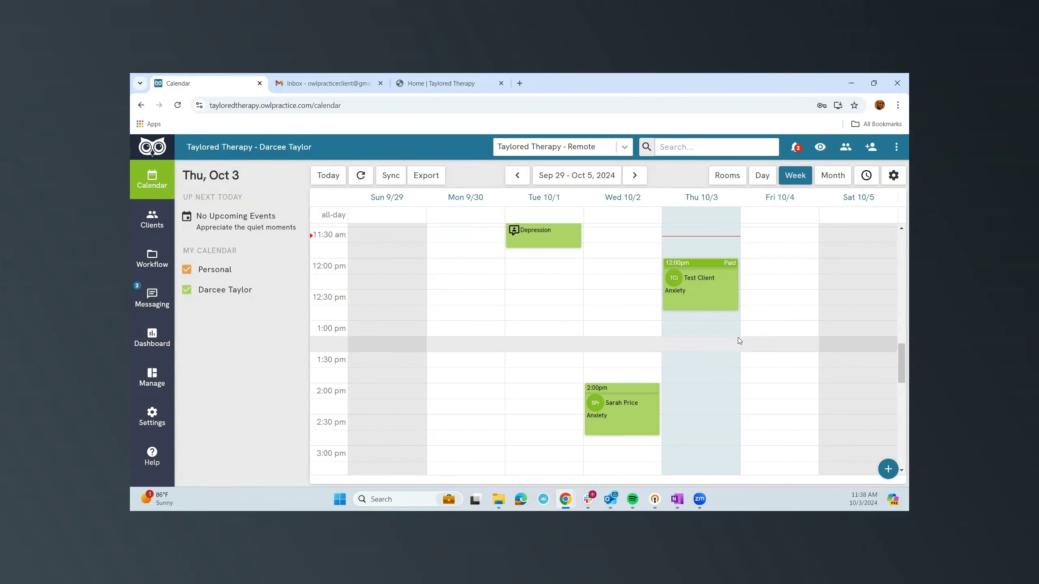
click(694, 335)
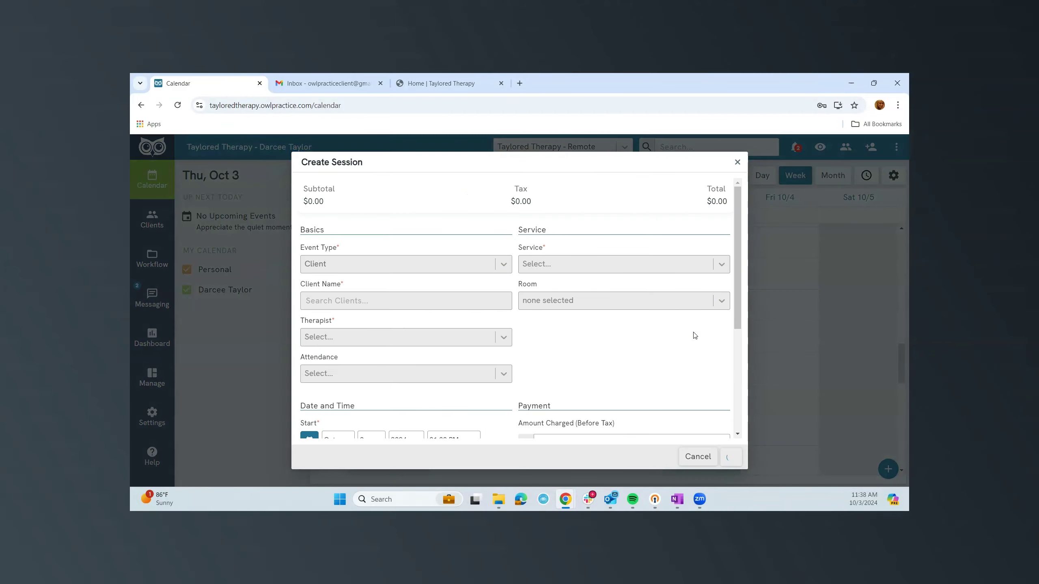
click(341, 304)
text(te)
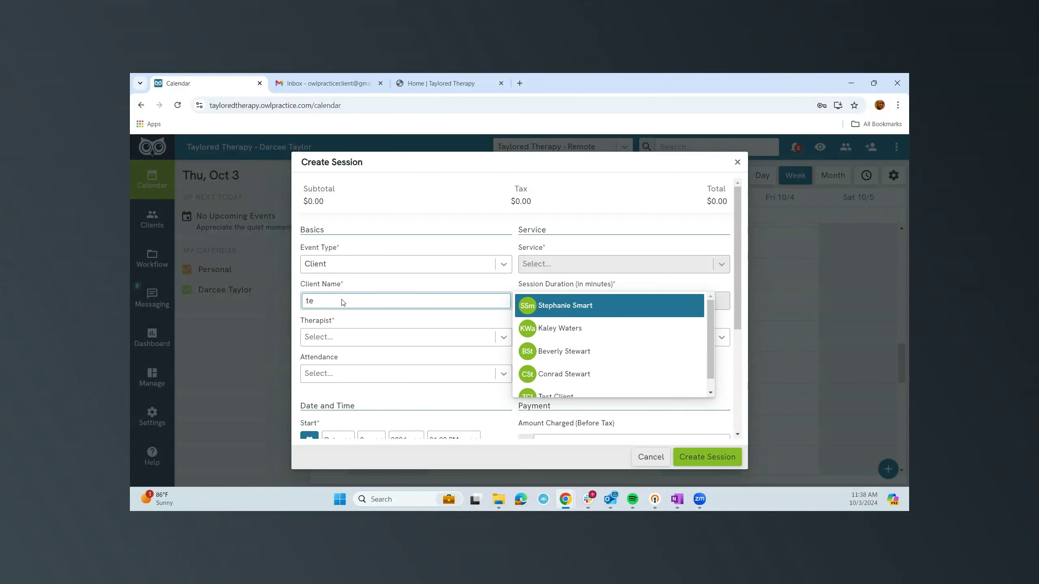
text(st)
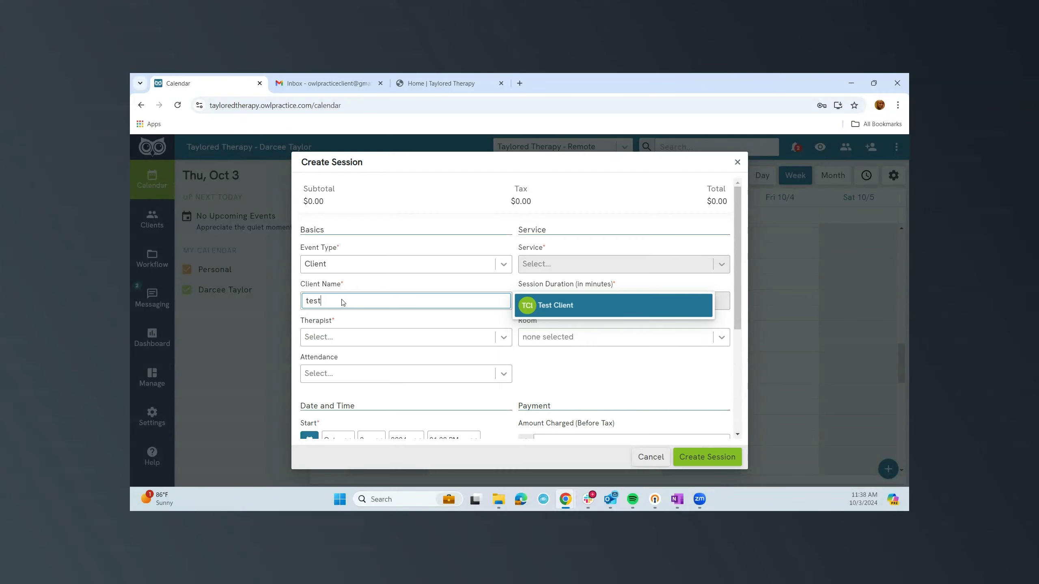
click(551, 311)
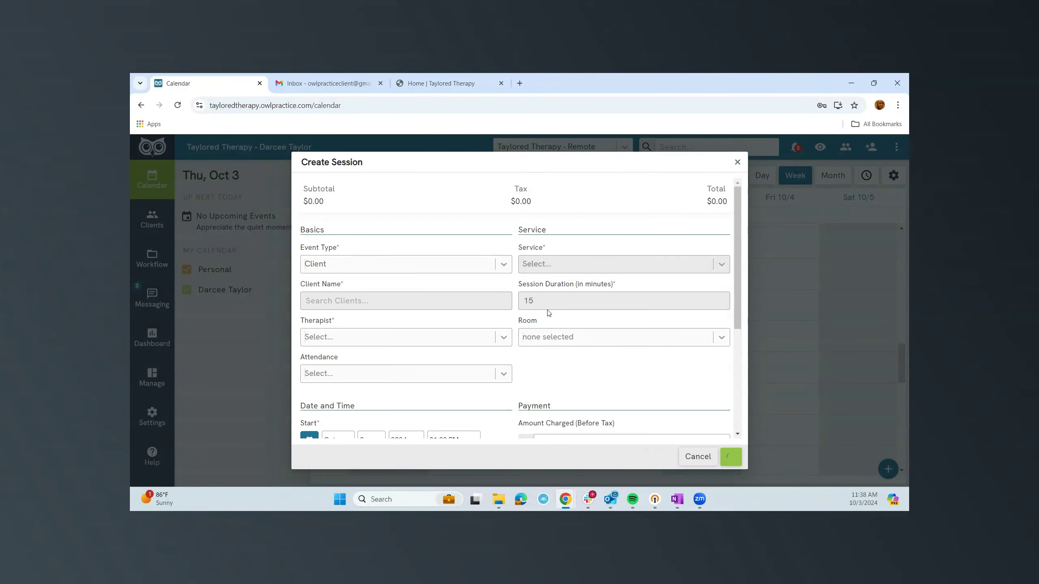
Make it an Anger Management video session with shareable links, create it, and send the link to the client.
click(606, 268)
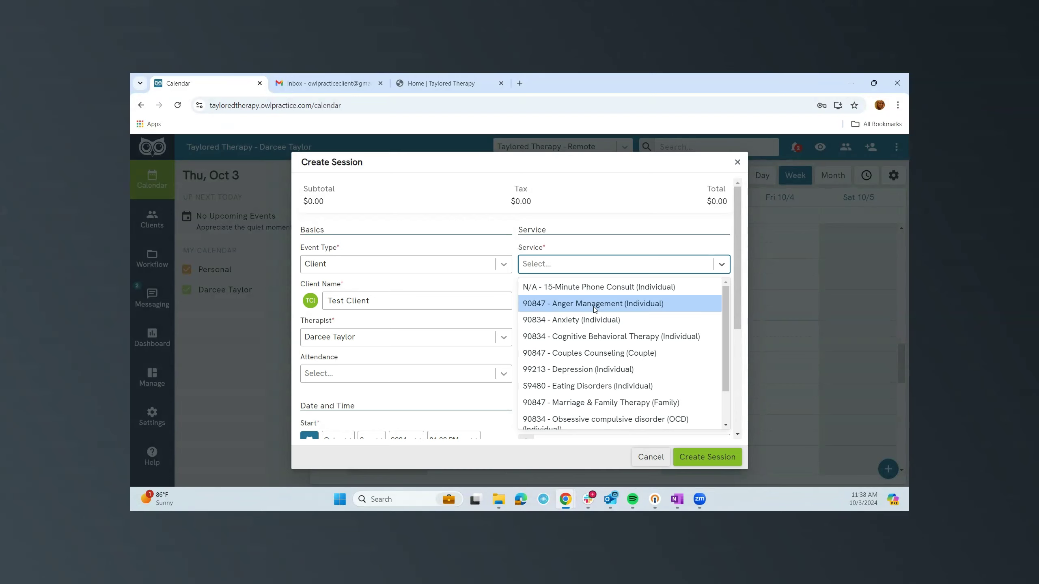
click(594, 304)
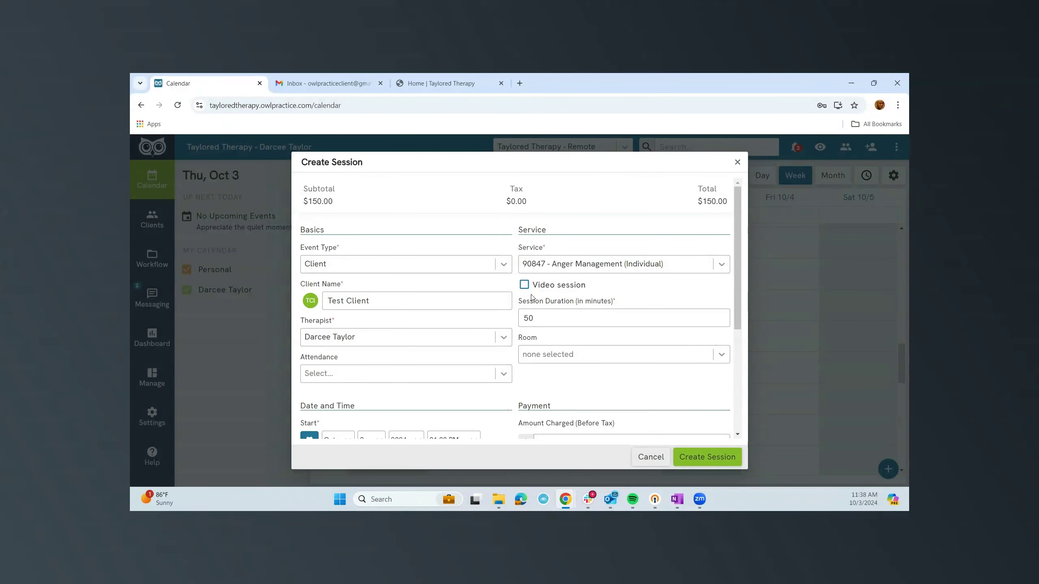
click(529, 288)
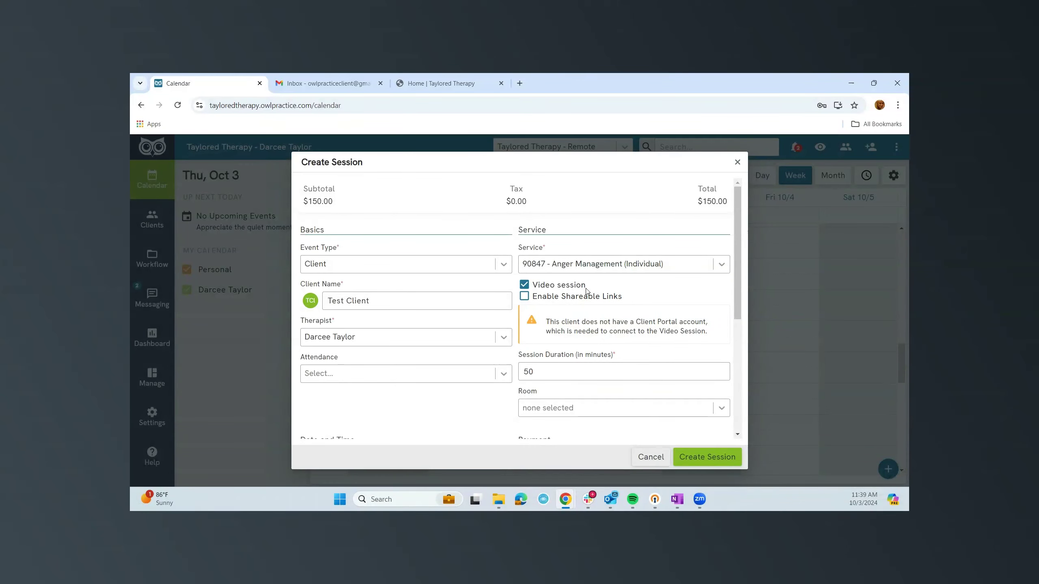
click(524, 296)
scroll(487, 358, down, 5)
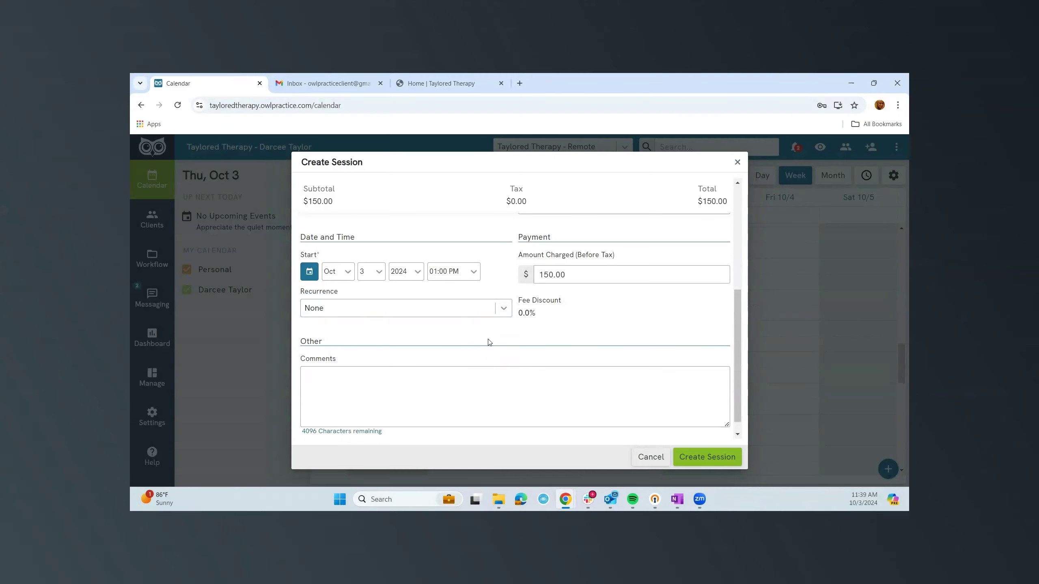
scroll(487, 308, down, 1)
click(700, 461)
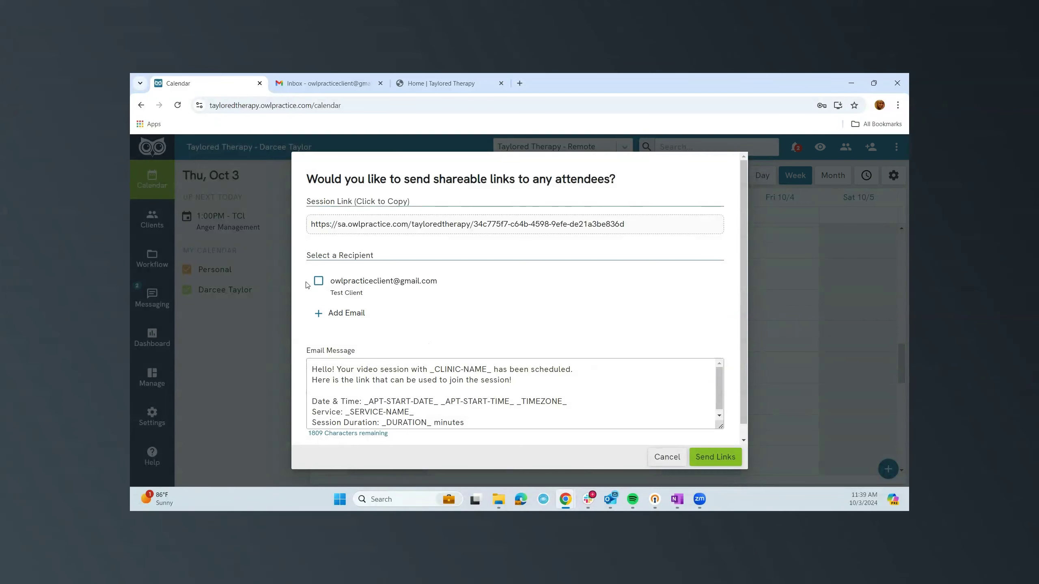
click(318, 280)
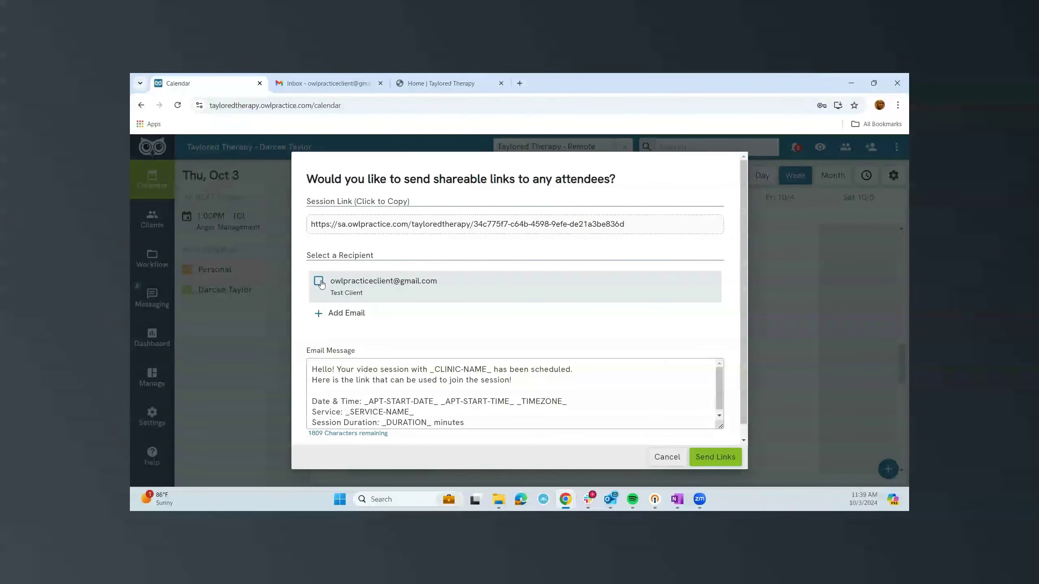
click(710, 459)
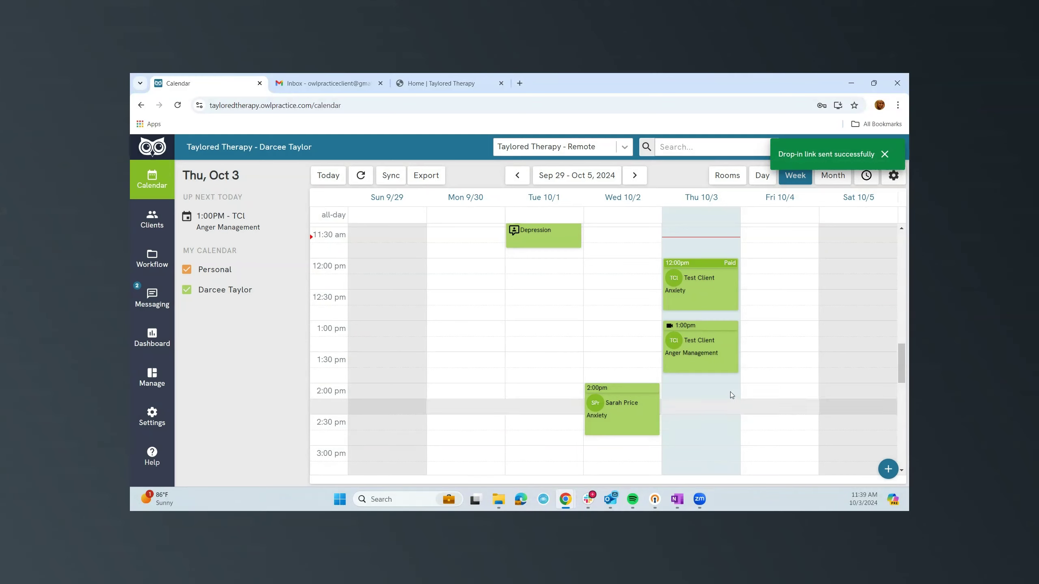
Mark the 1:00 PM Anger Management session Attended, then preview and close its invoice.
click(698, 354)
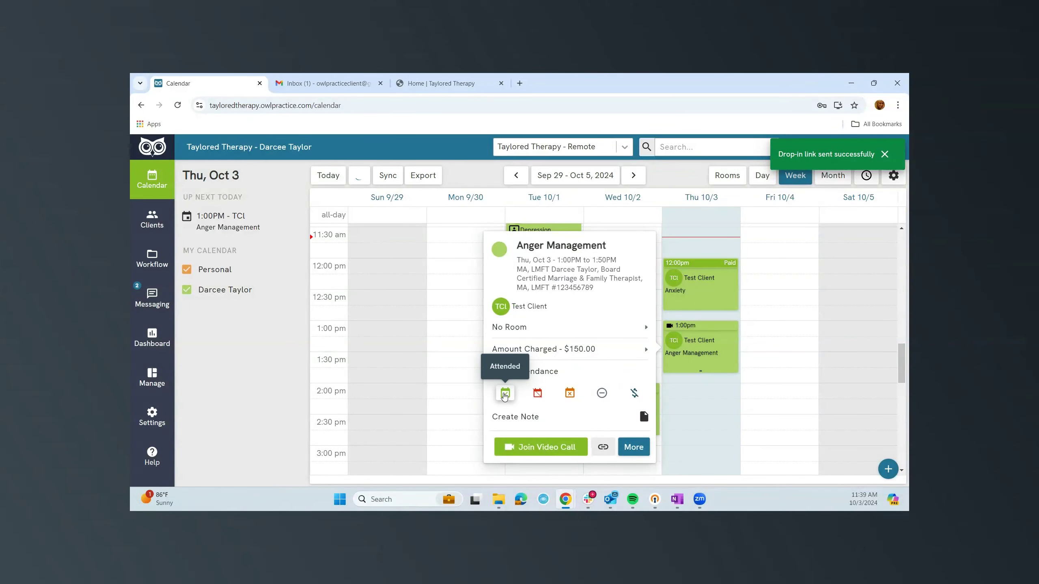
click(506, 393)
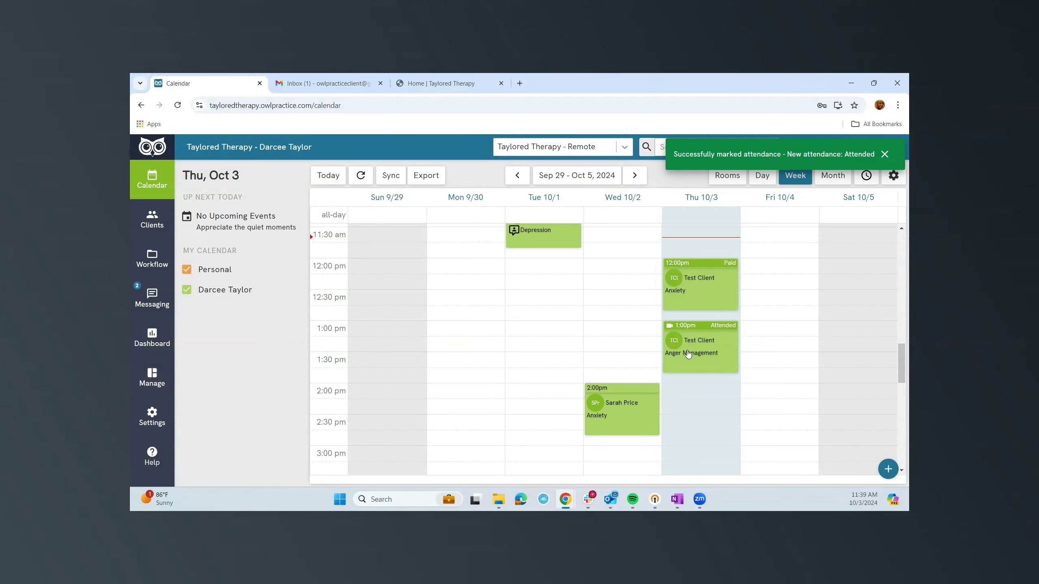
click(684, 355)
mouse_move(531, 395)
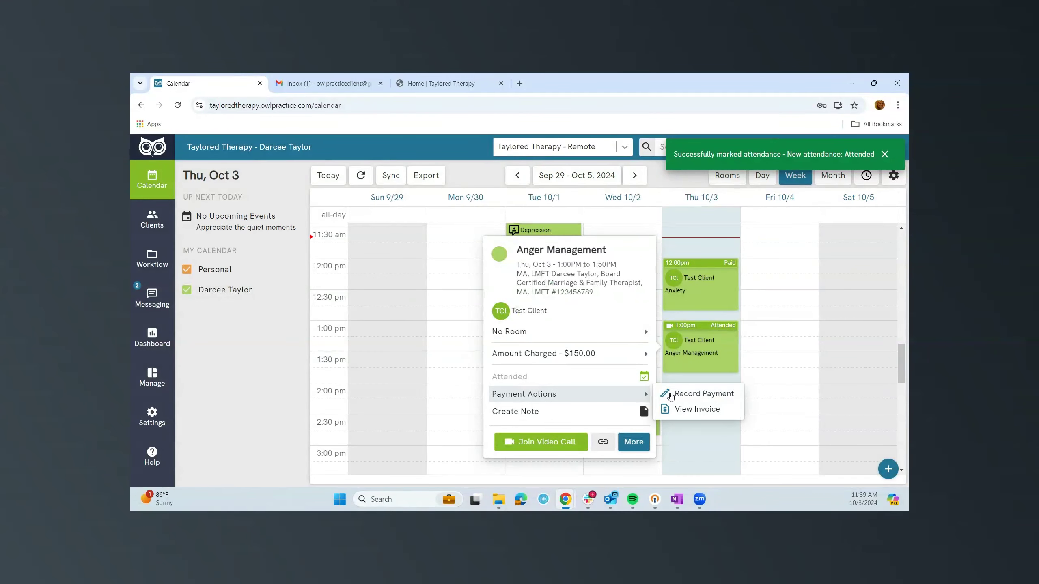
click(682, 409)
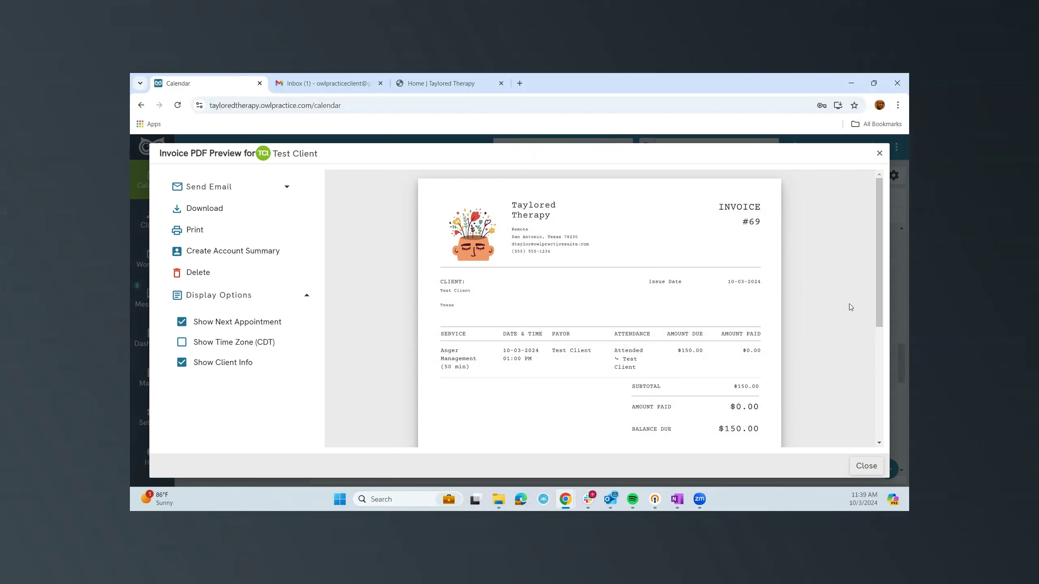
click(880, 155)
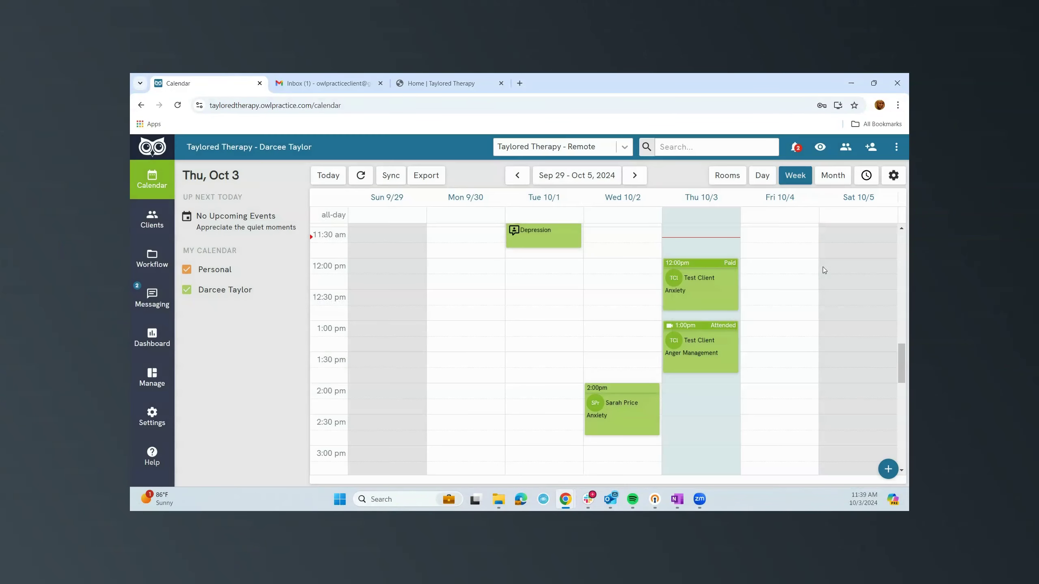
Record a $150 Debit Card payment for the session and close receipt #48.
click(703, 350)
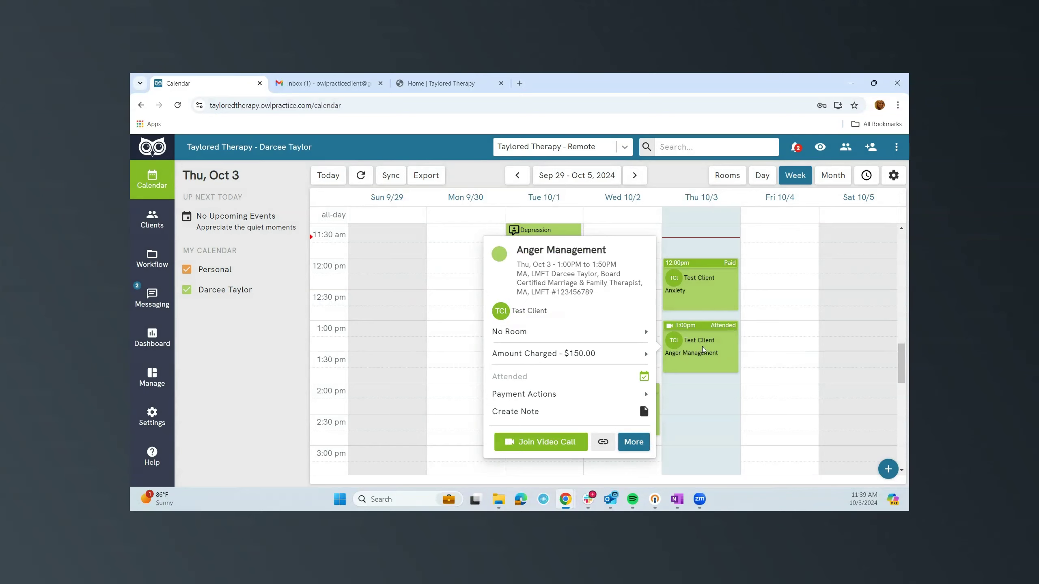
click(567, 394)
click(681, 396)
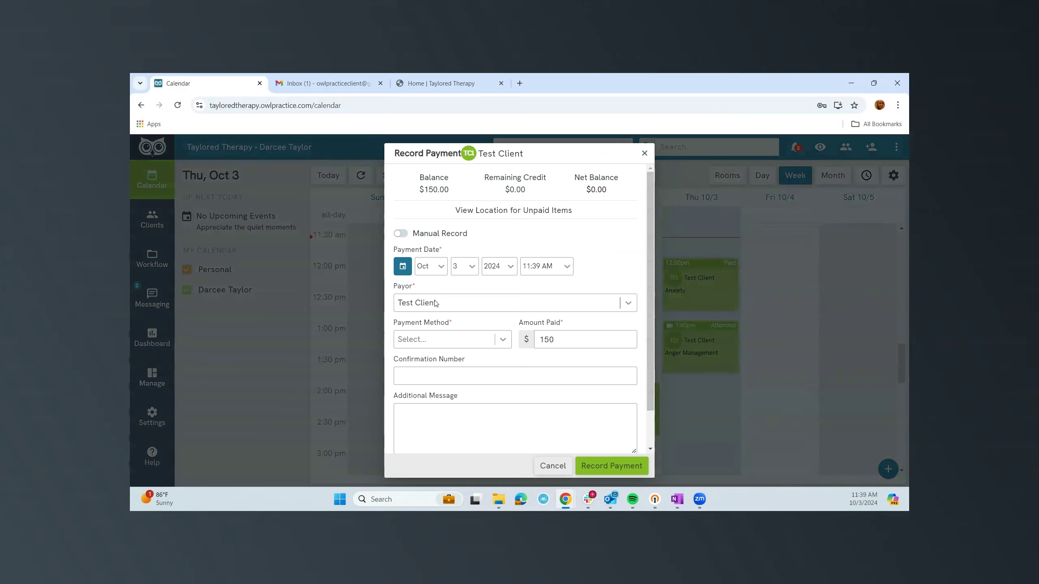
click(470, 339)
click(446, 374)
click(624, 466)
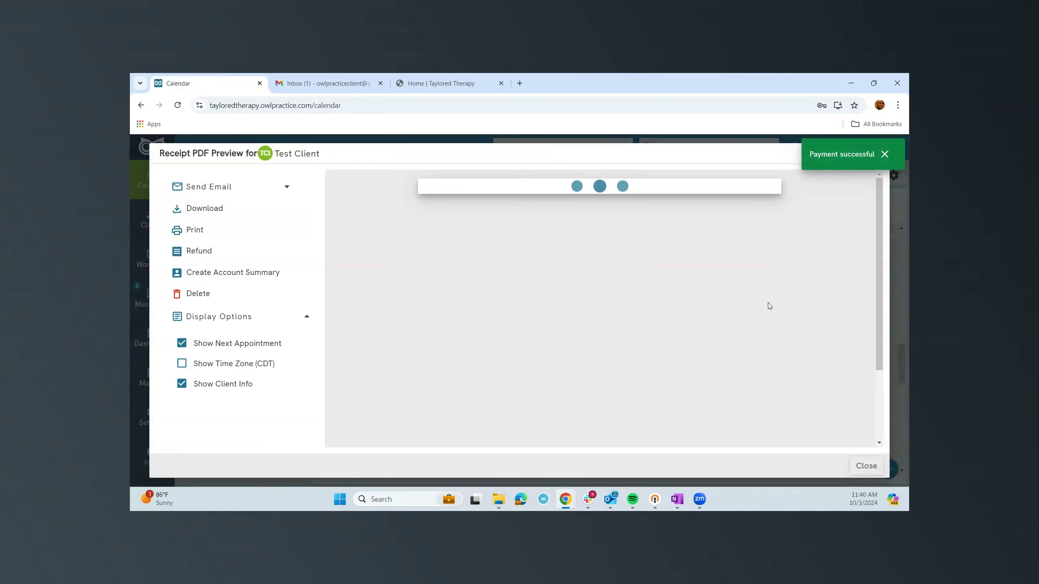
click(885, 154)
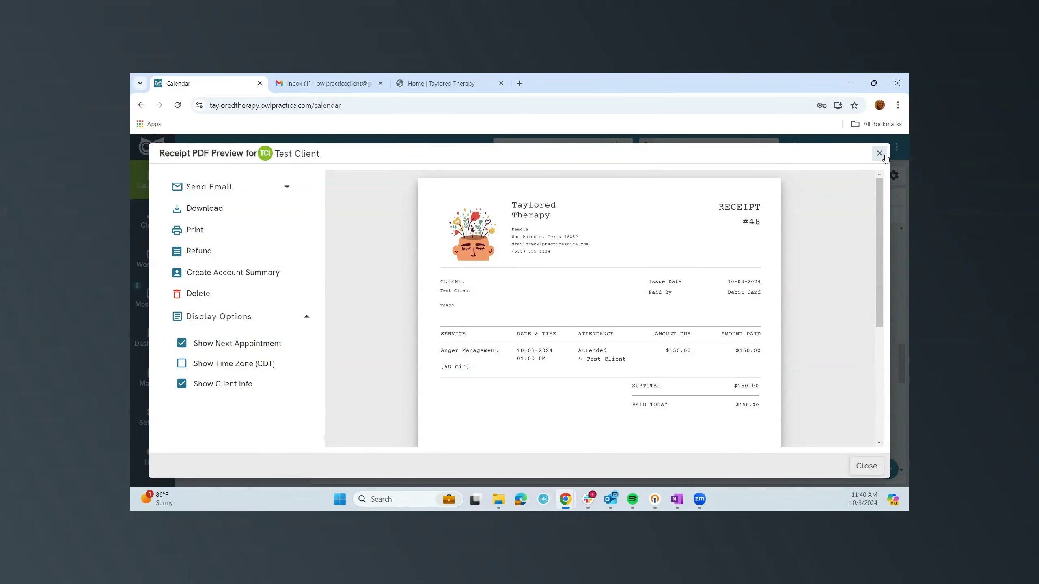
click(879, 154)
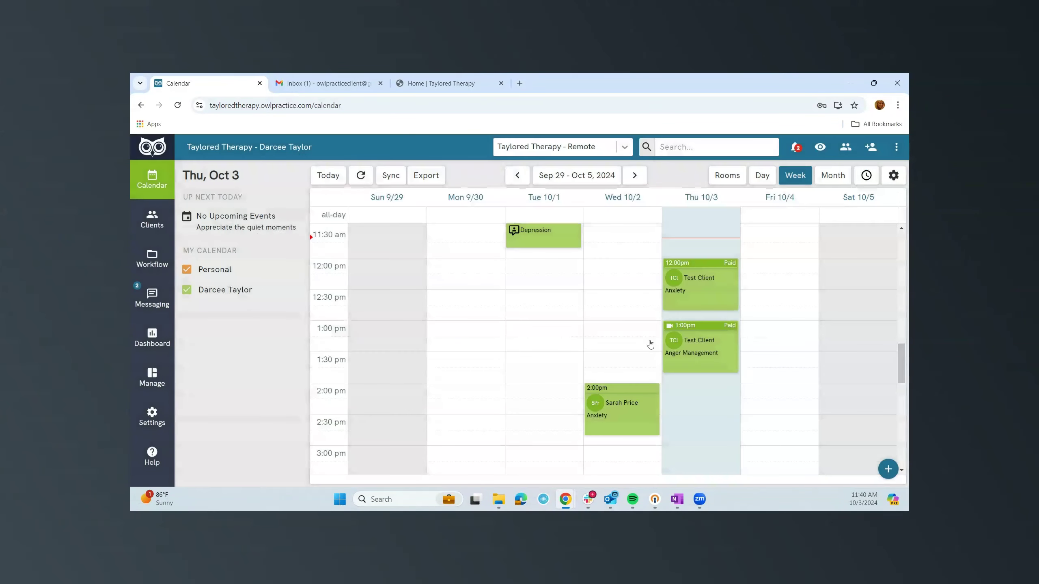
Open the video session invitation e-mail in Gmail and follow its Join Session link.
click(341, 84)
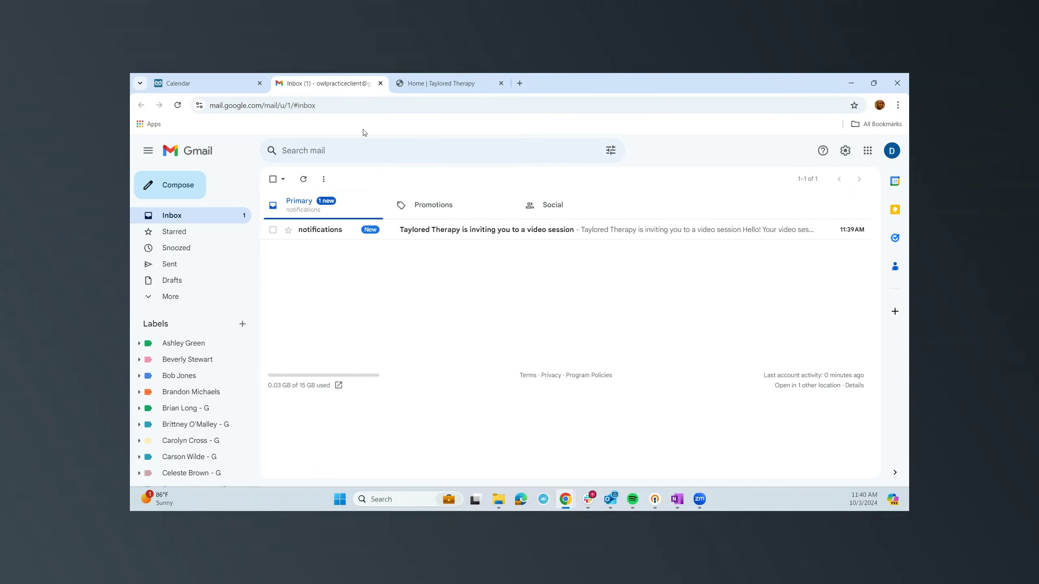
click(448, 237)
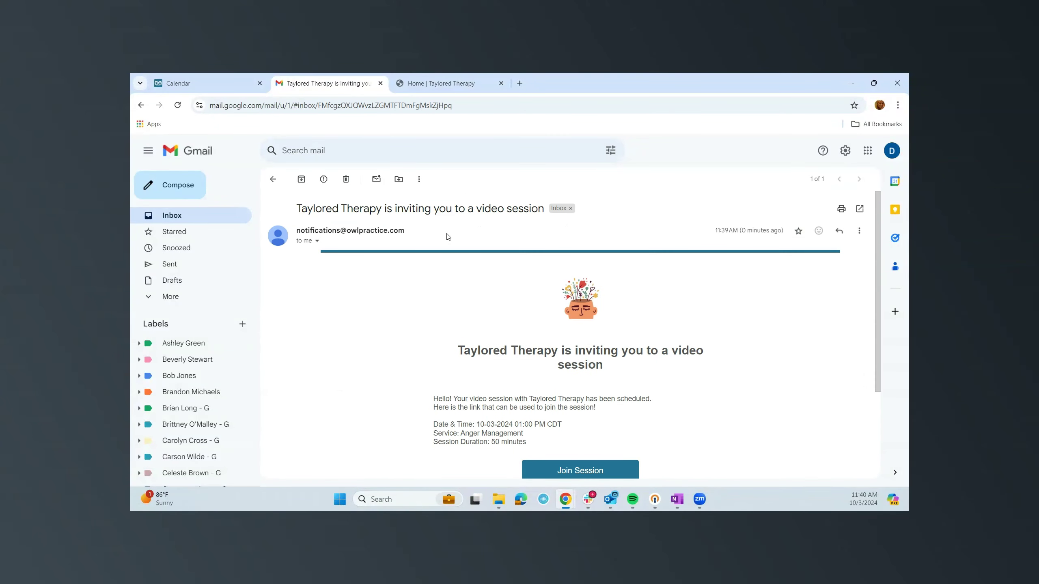
scroll(358, 372, down, 1)
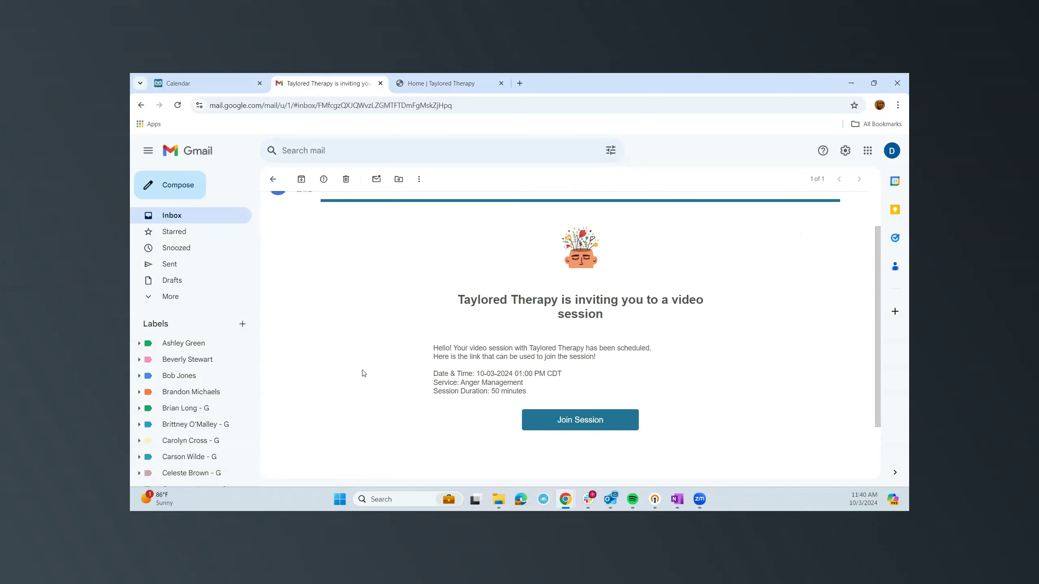
click(578, 419)
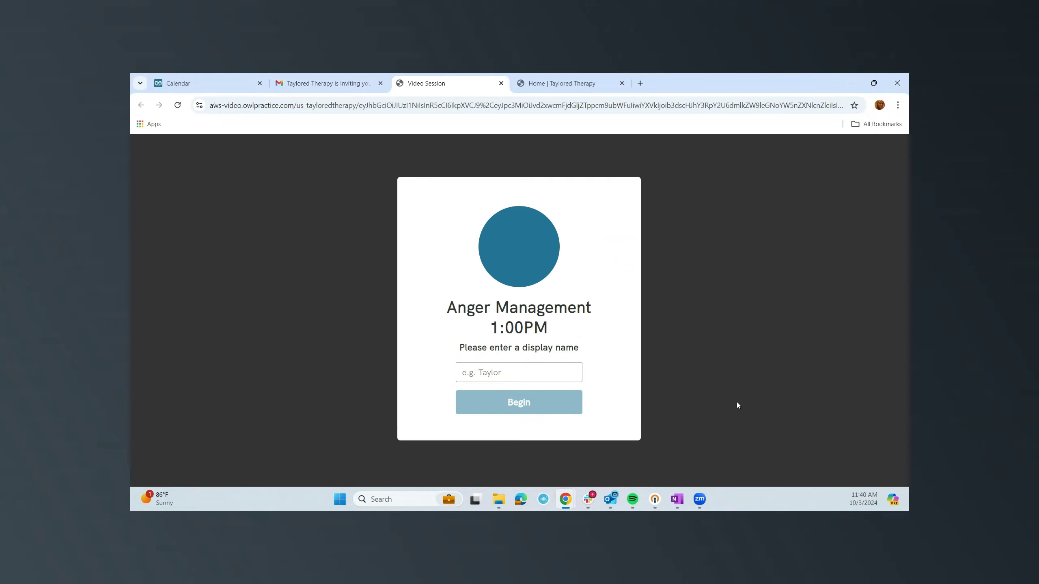
Join the Anger Management 1:00PM video call with display name 'Test', then go back to the calendar.
text(Test)
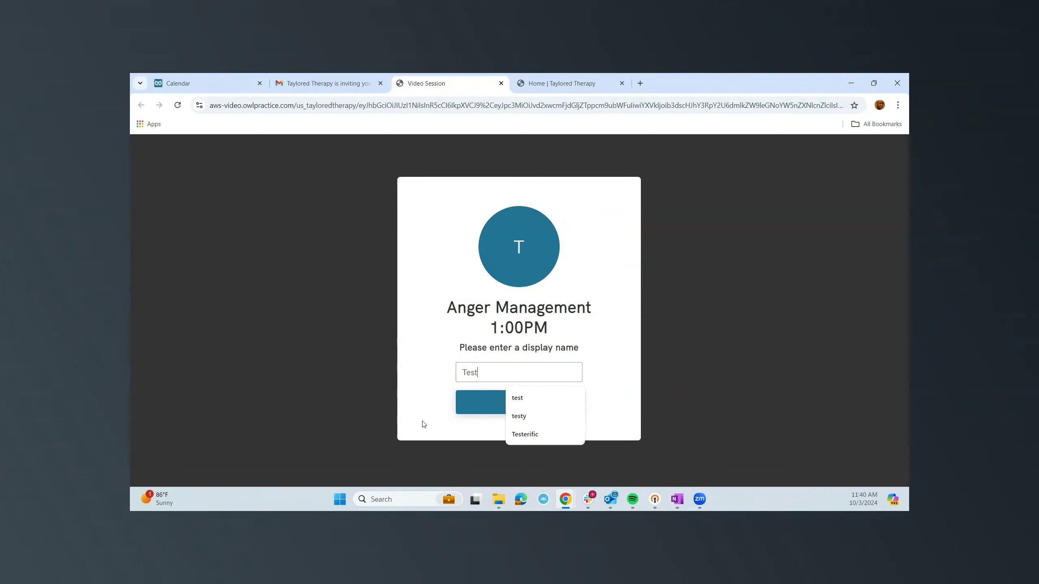
click(487, 412)
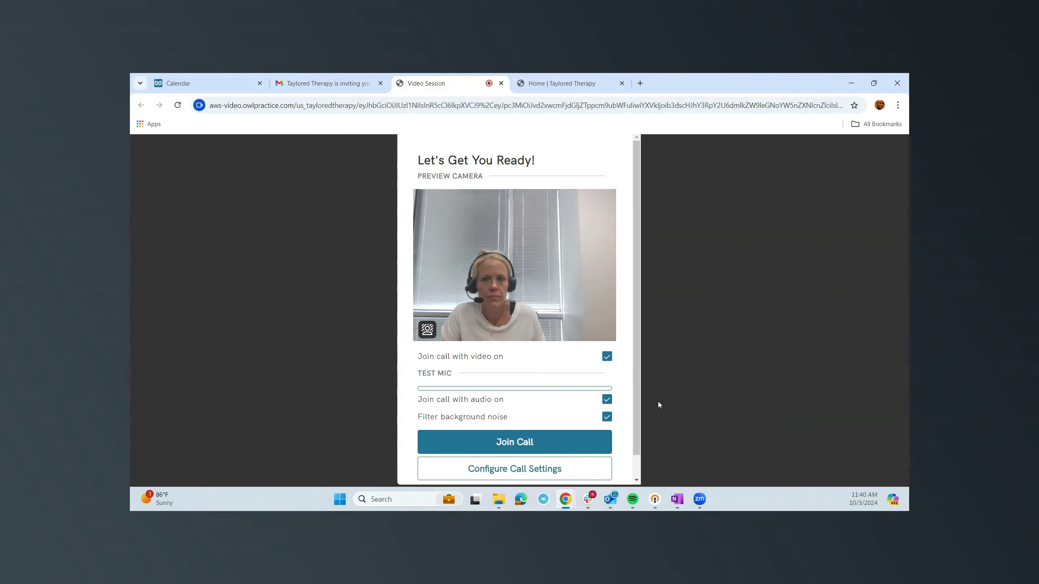
click(527, 441)
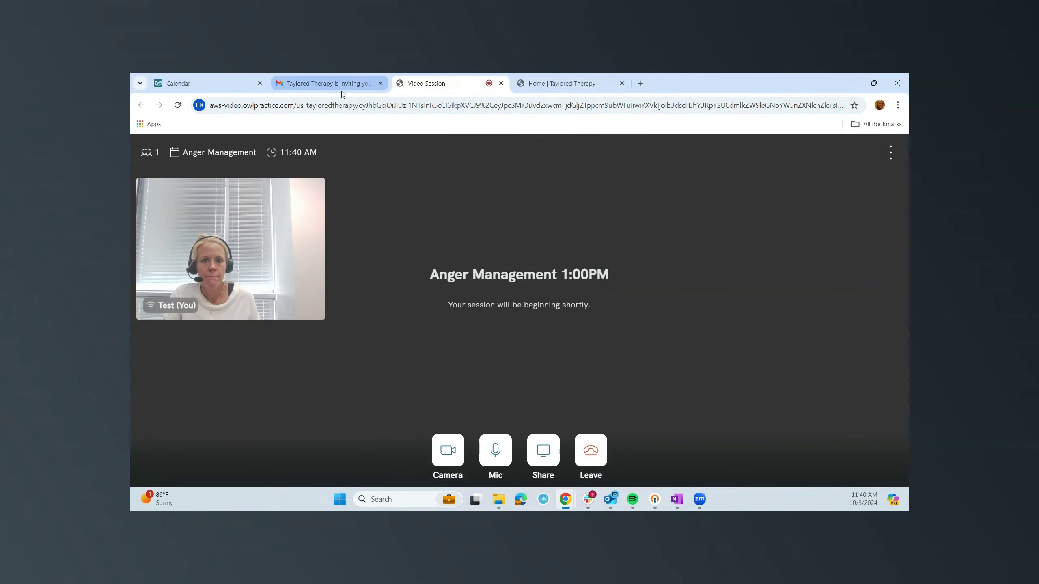
click(206, 82)
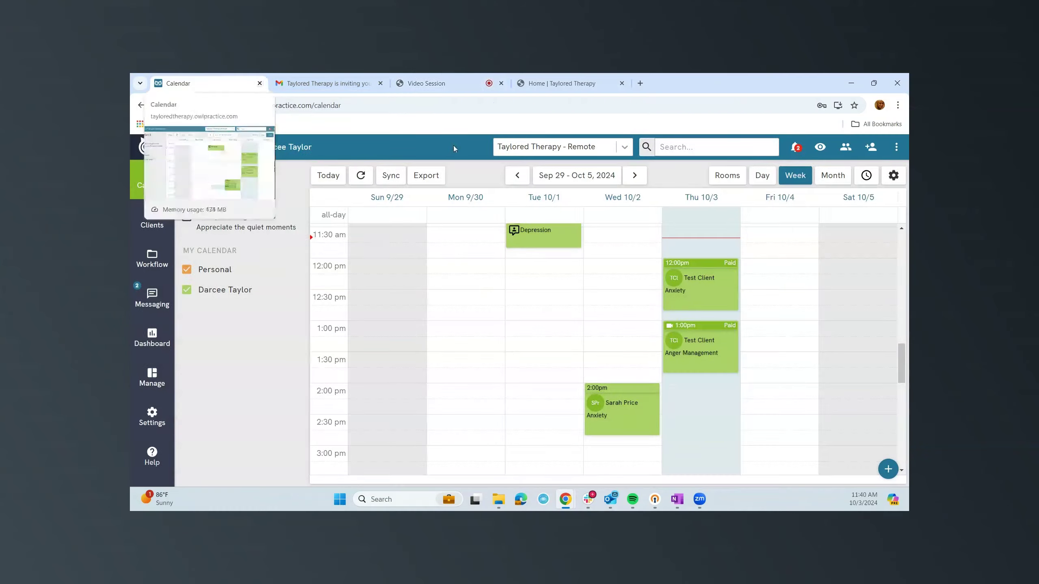
Join the 1:00 PM Anger Management video call as the therapist.
click(694, 364)
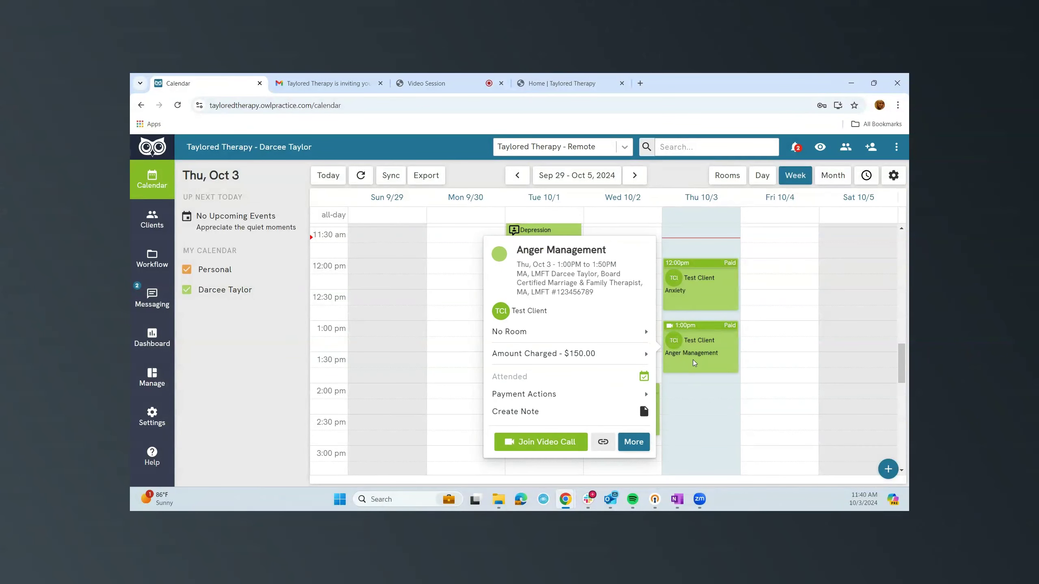
click(574, 445)
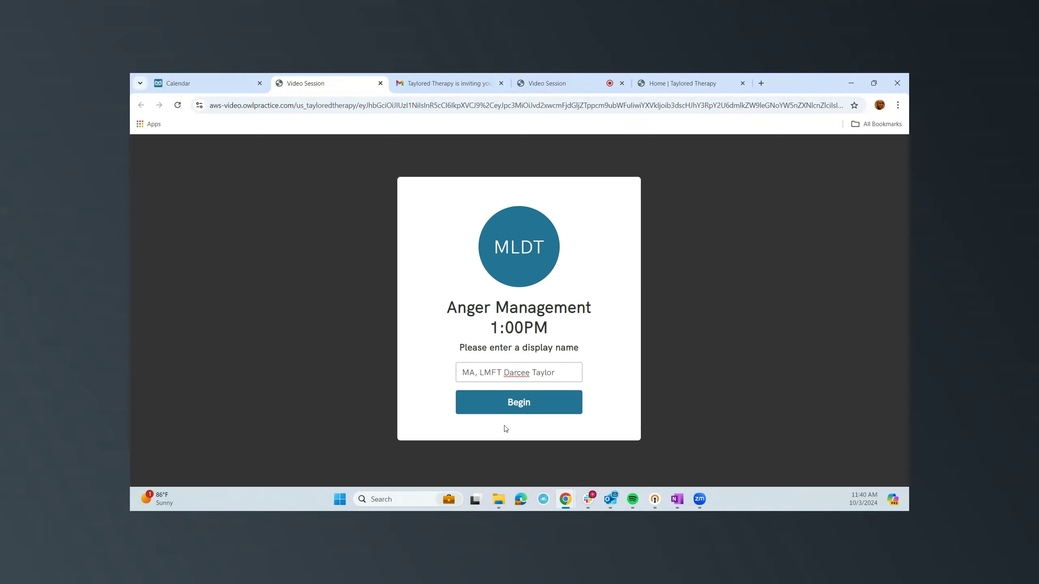
click(510, 406)
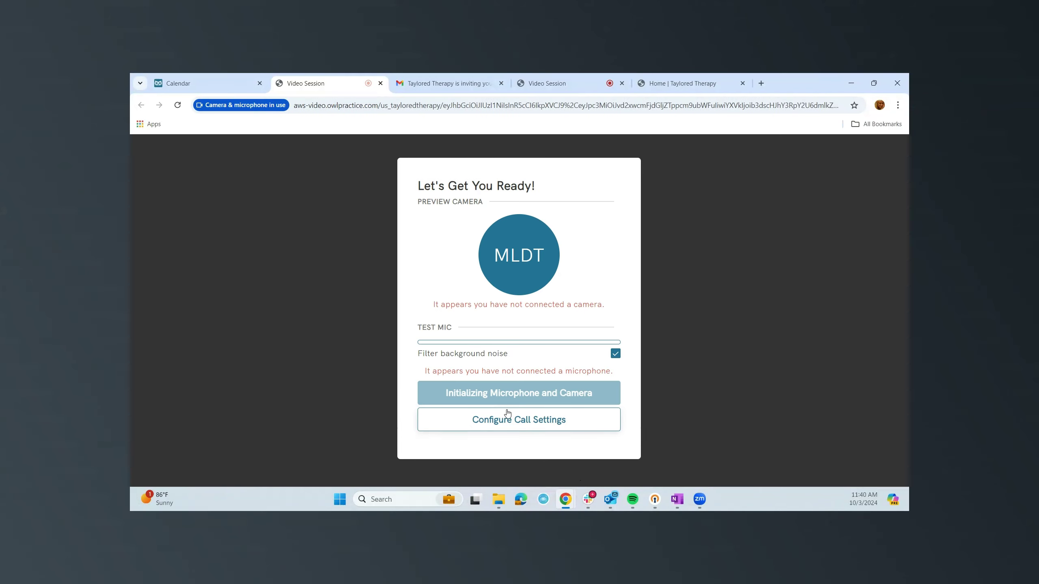
click(518, 441)
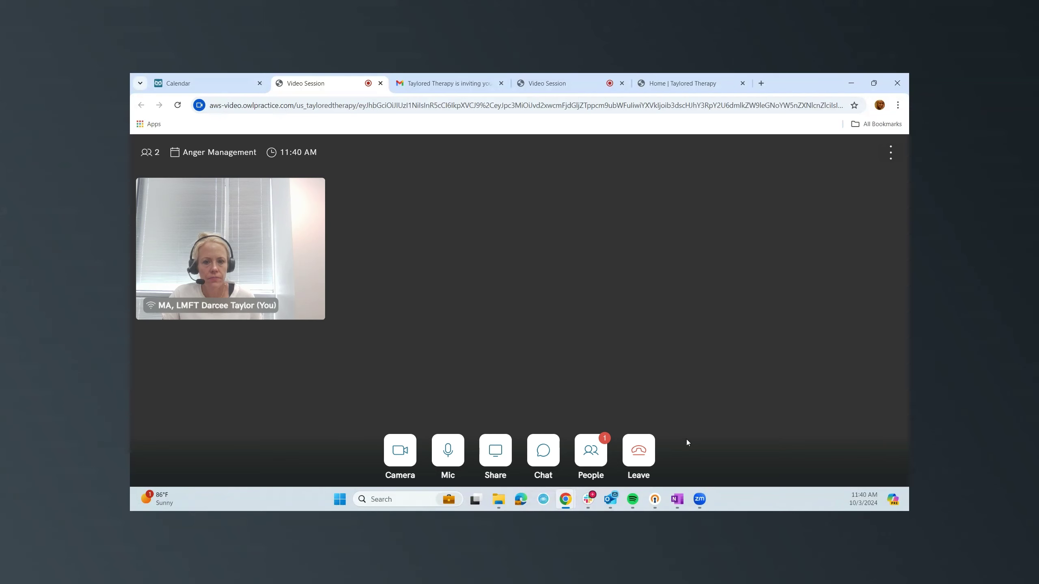
Admit the waiting test client, start the therapy session, then ask to end it.
click(588, 453)
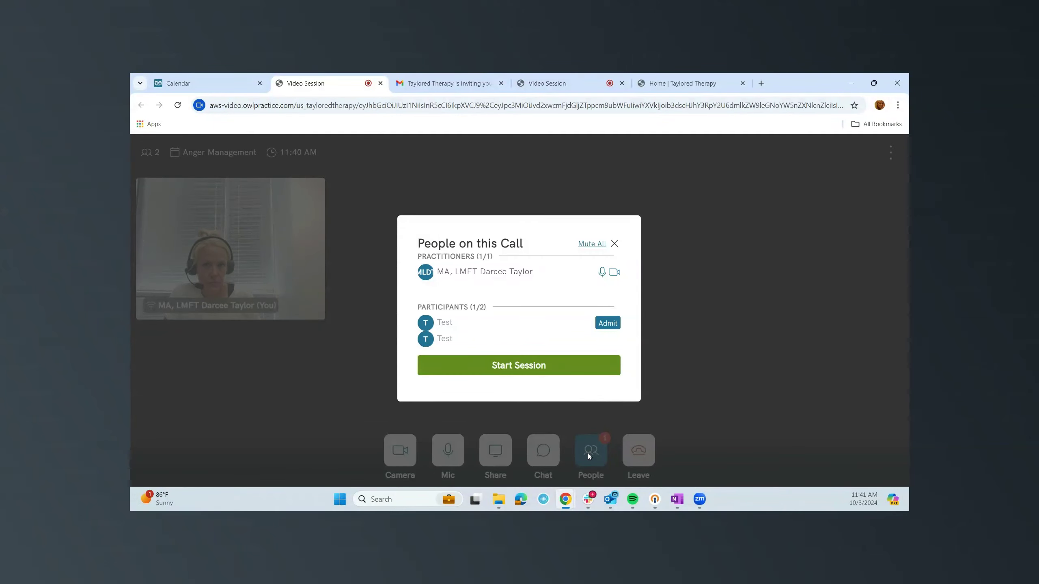
click(608, 324)
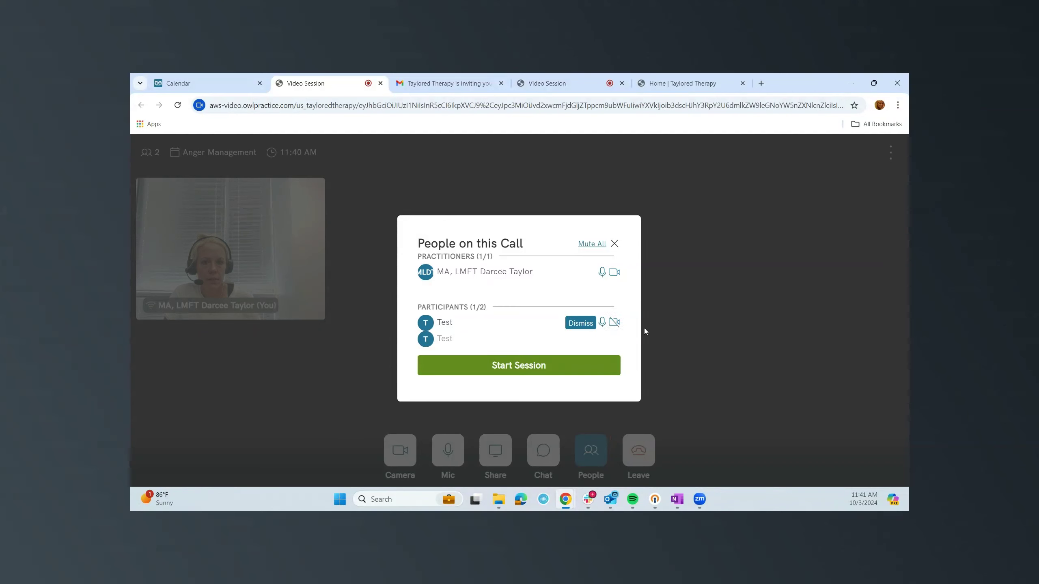
click(583, 370)
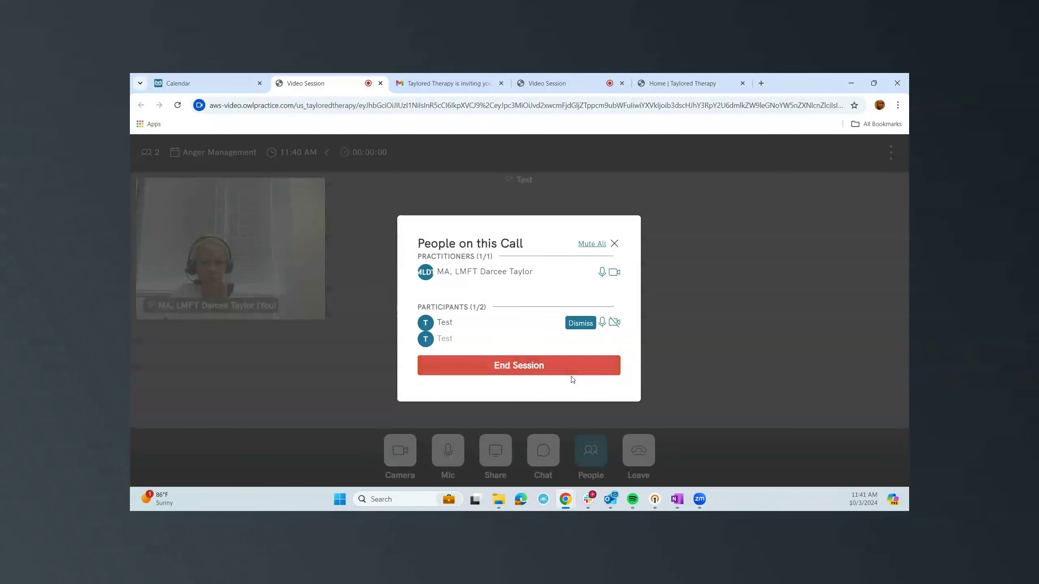
click(532, 373)
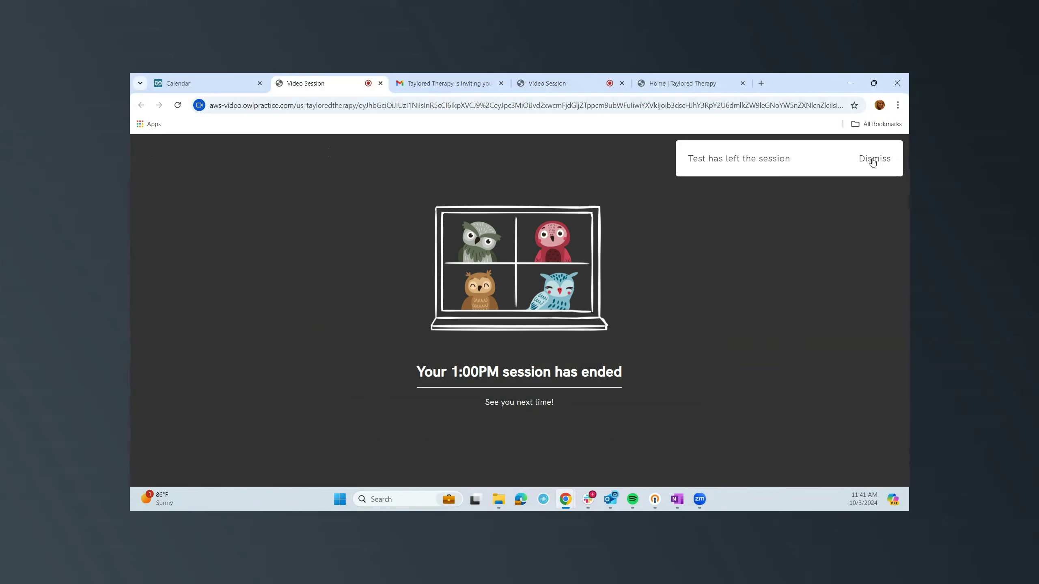
Confirm ending the 1:00 PM session for everyone and close the video session tab.
click(873, 159)
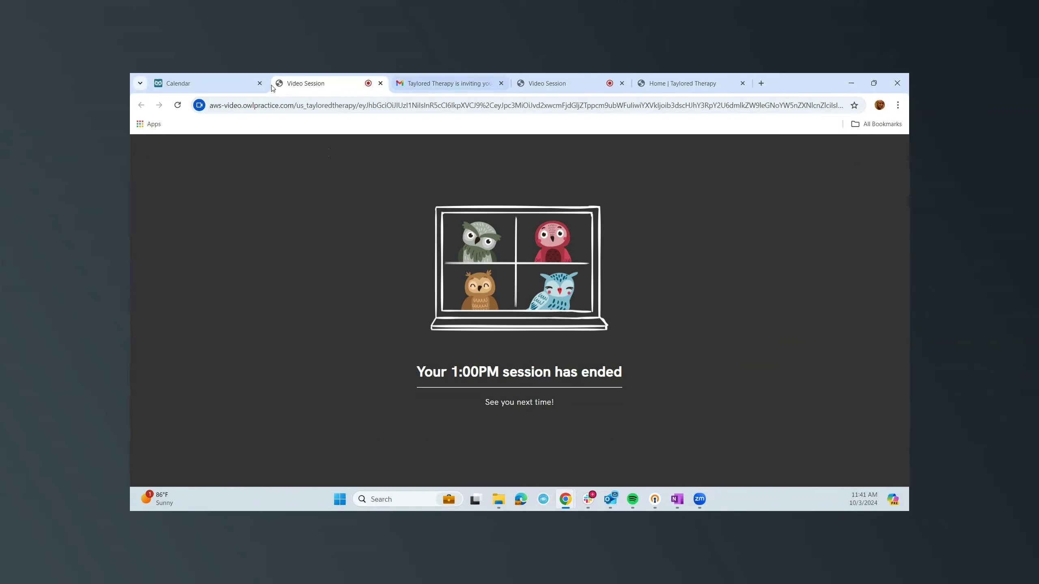
click(380, 83)
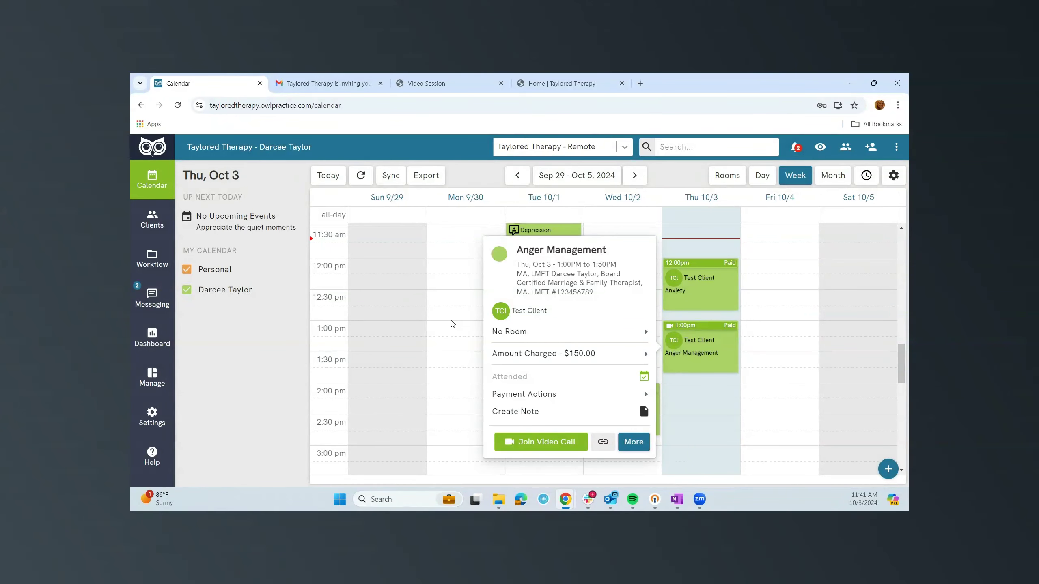
Dismiss the appointment popup and open client #5's record from All Clients.
click(146, 232)
click(136, 221)
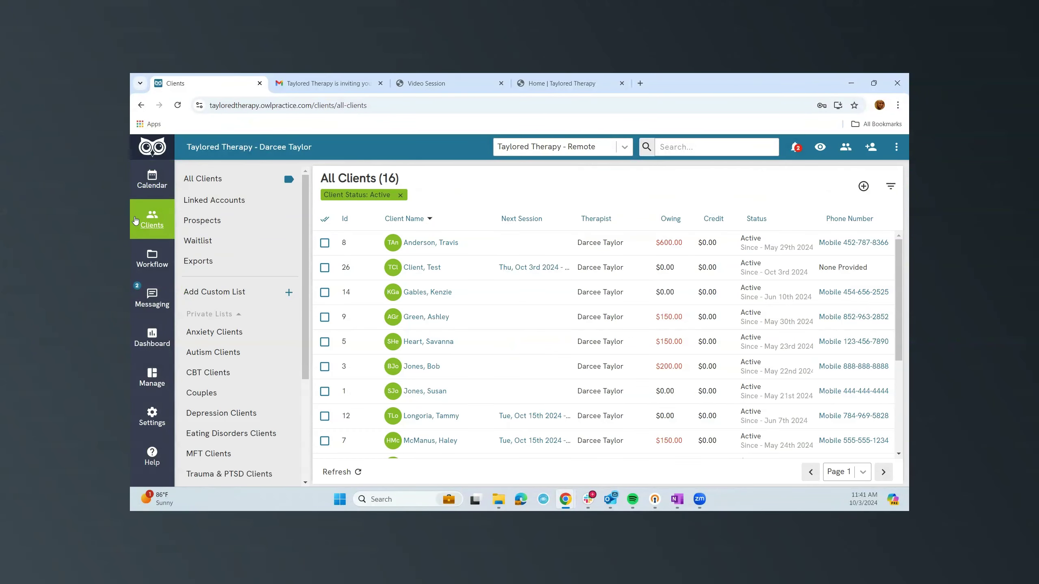
click(422, 348)
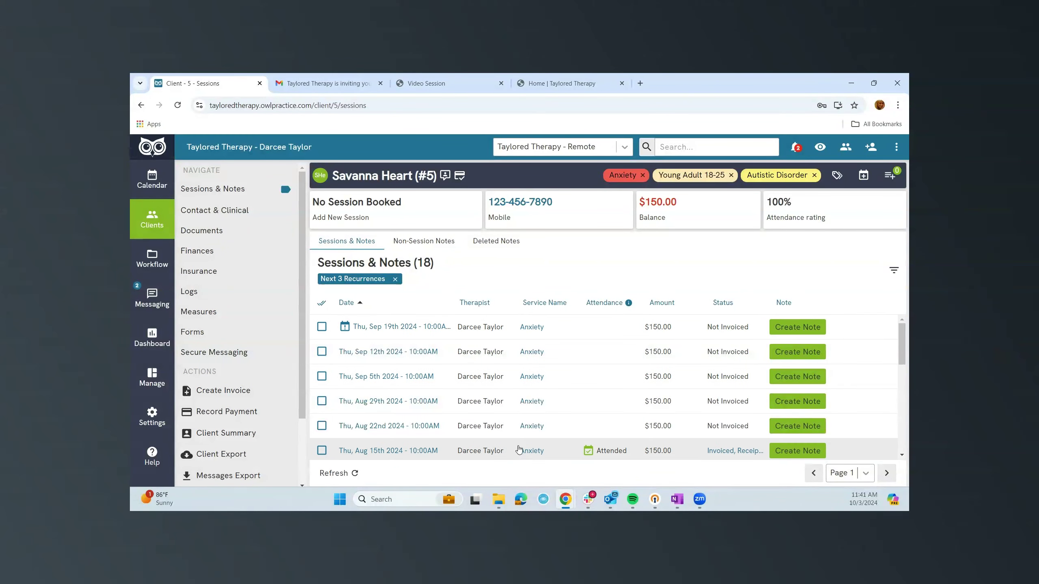
Look through client #5's session history, then show their empty Non-Session Notes.
scroll(532, 401, down, 6)
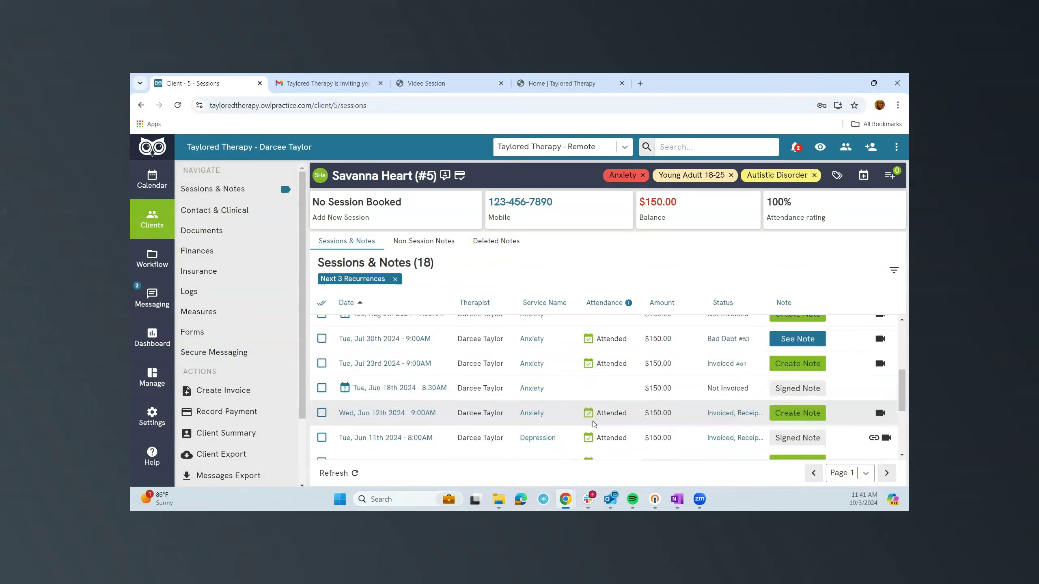
scroll(594, 423, up, 6)
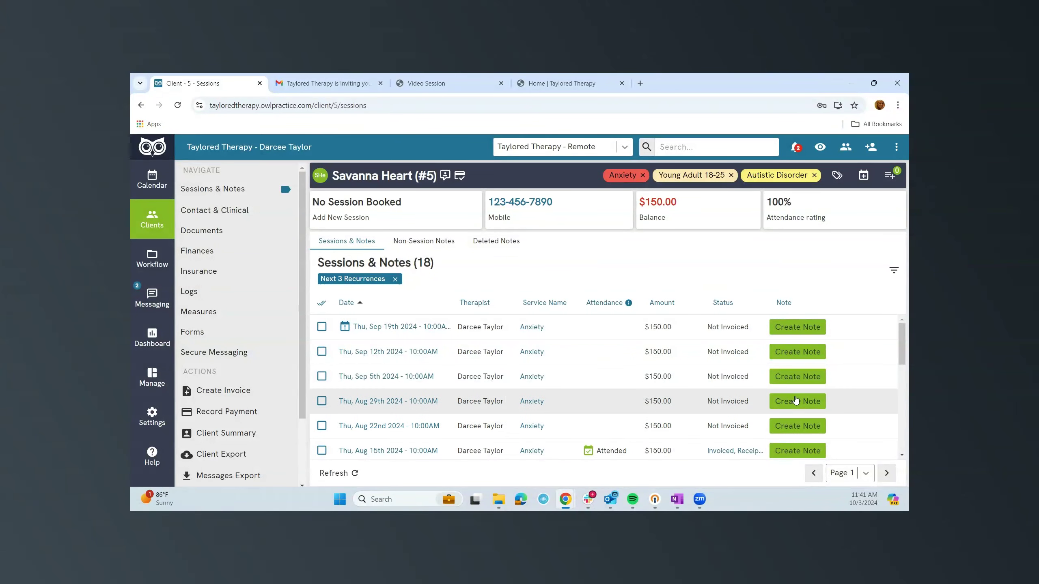
scroll(754, 427, down, 3)
scroll(755, 428, up, 3)
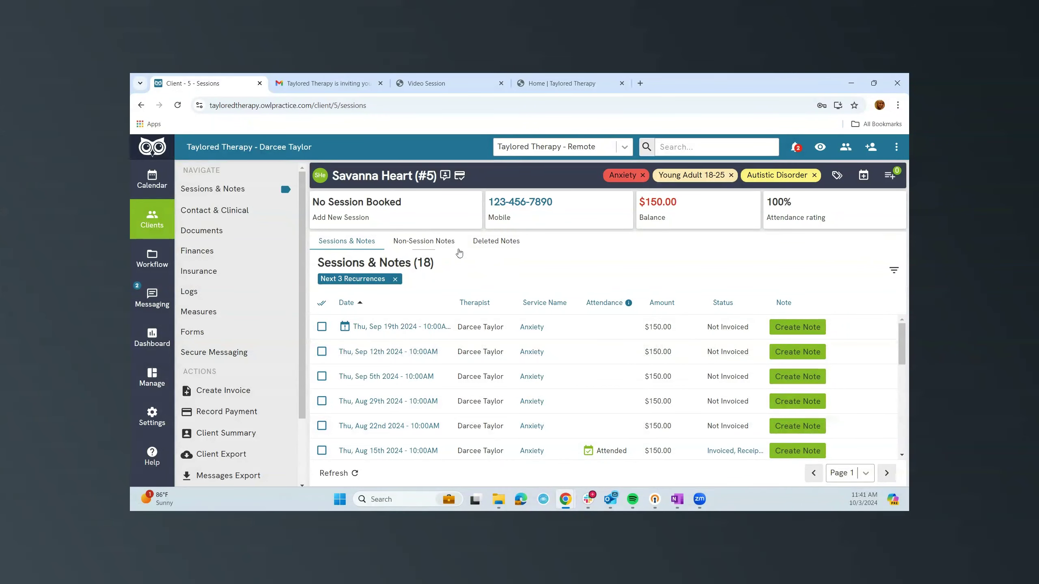
click(441, 248)
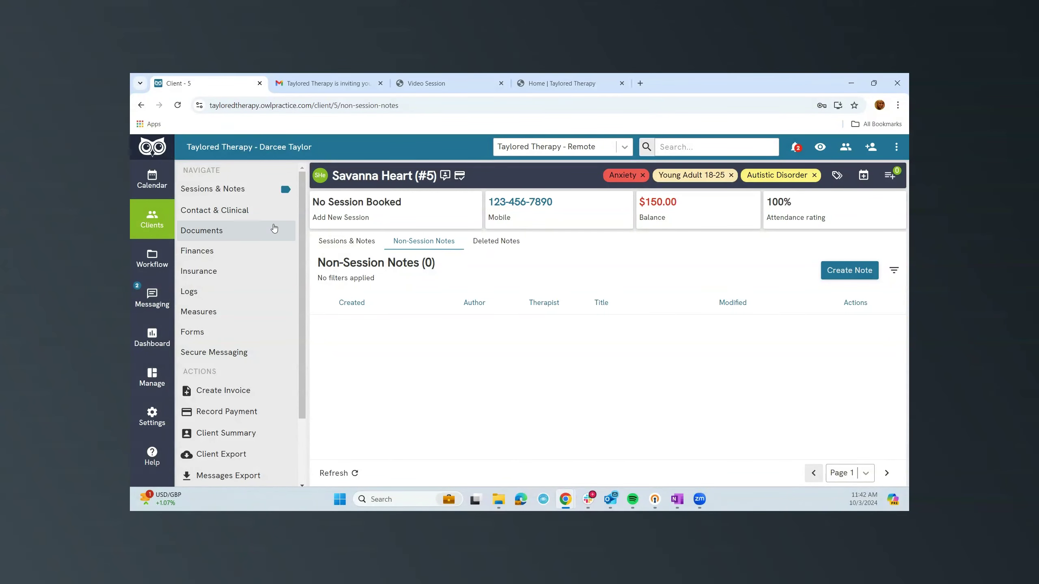
View client #5's contact details, then Clinical Details listing diagnoses F41.1 and F84.0.
click(240, 216)
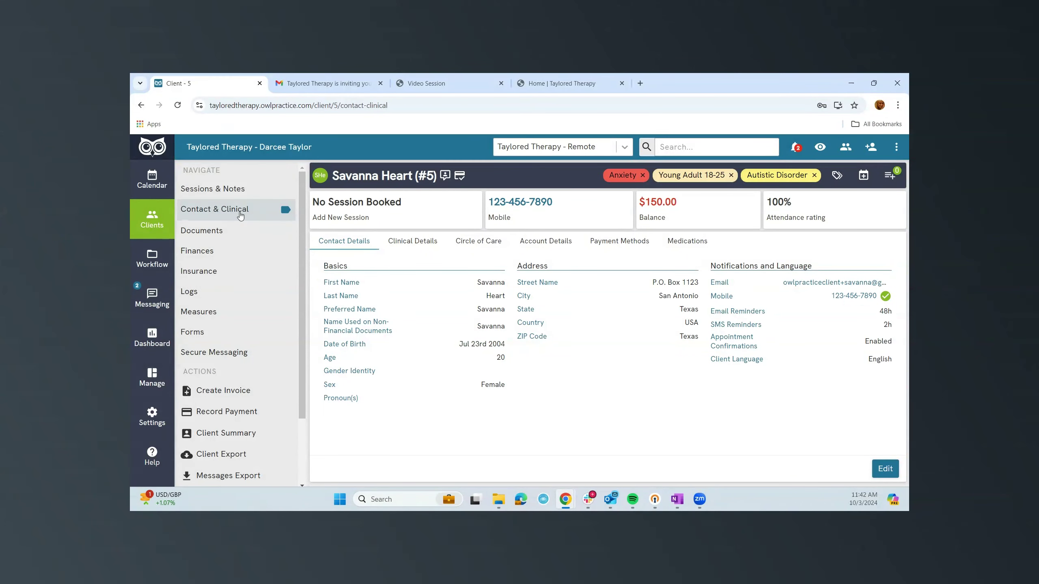
click(278, 219)
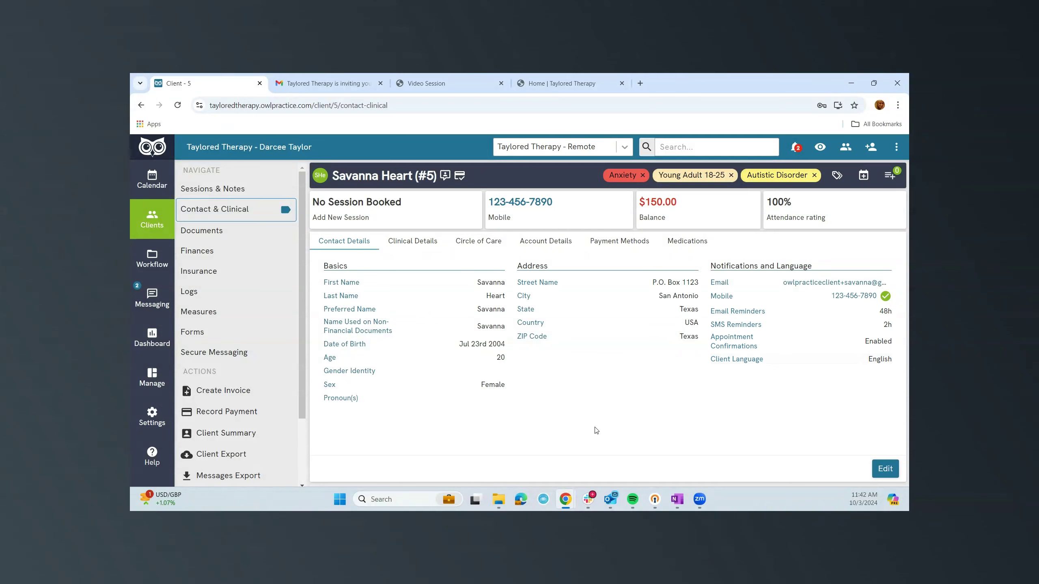
click(419, 243)
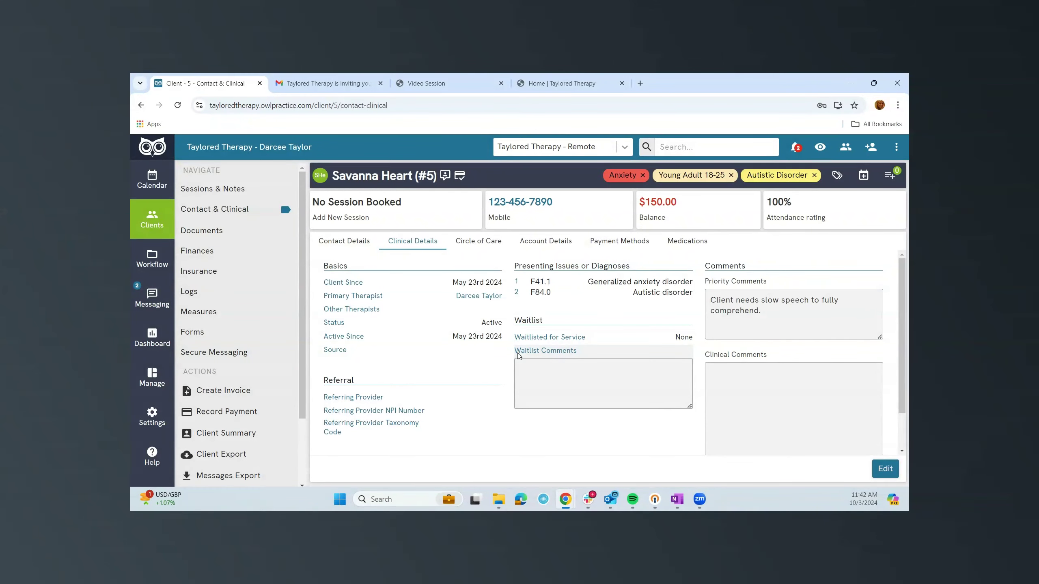
Review client #5's clinical details in the editor without saving, then show their Circle of Care.
scroll(519, 358, down, 1)
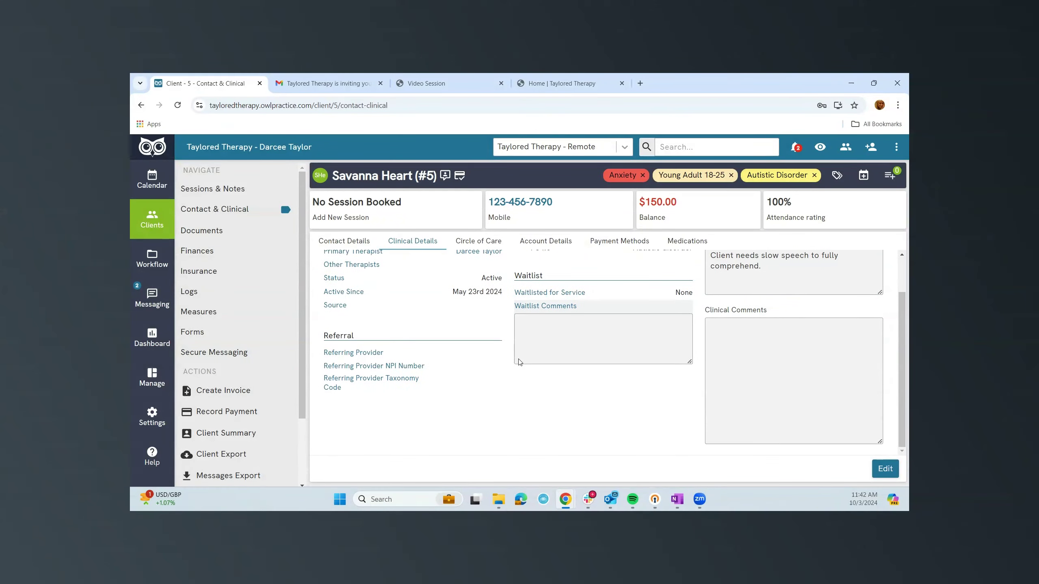
scroll(521, 361, up, 1)
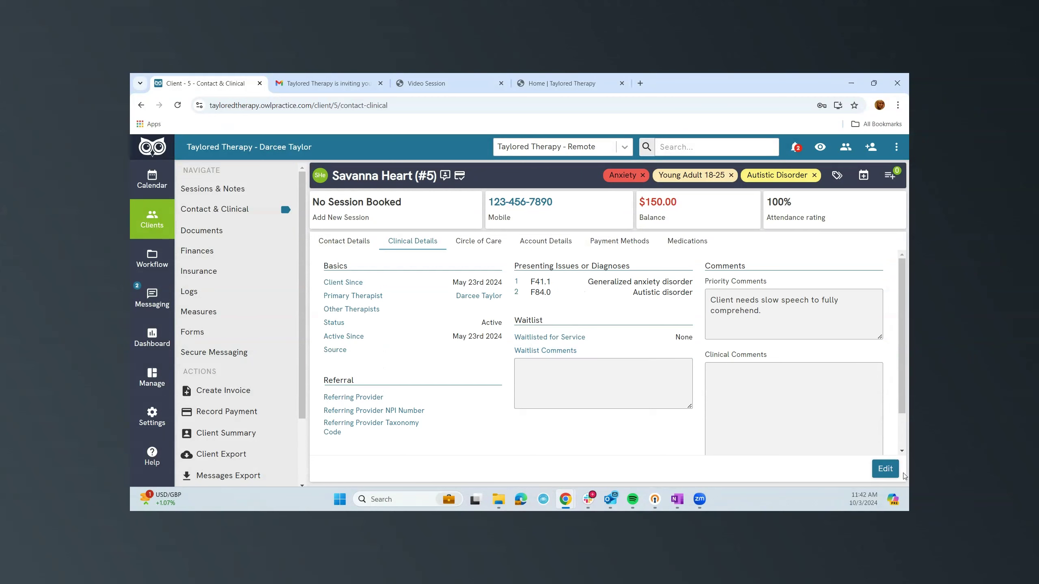
click(874, 475)
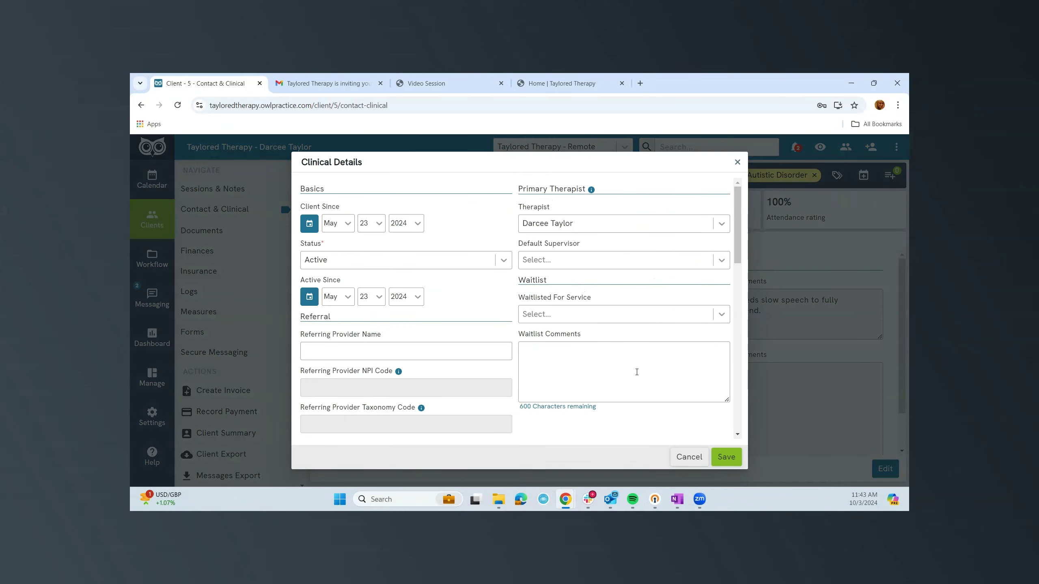
scroll(637, 372, down, 8)
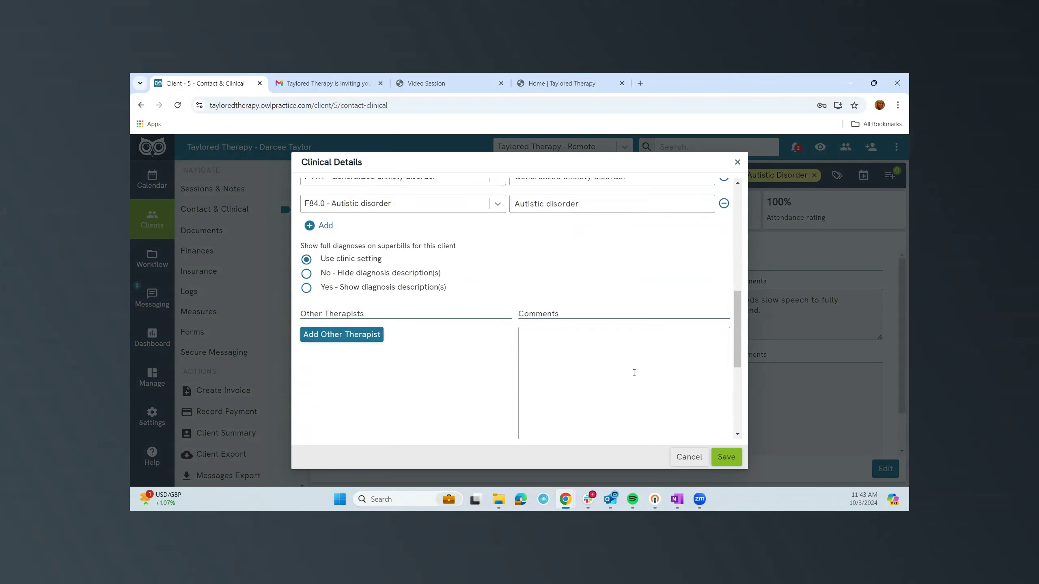
scroll(634, 373, down, 5)
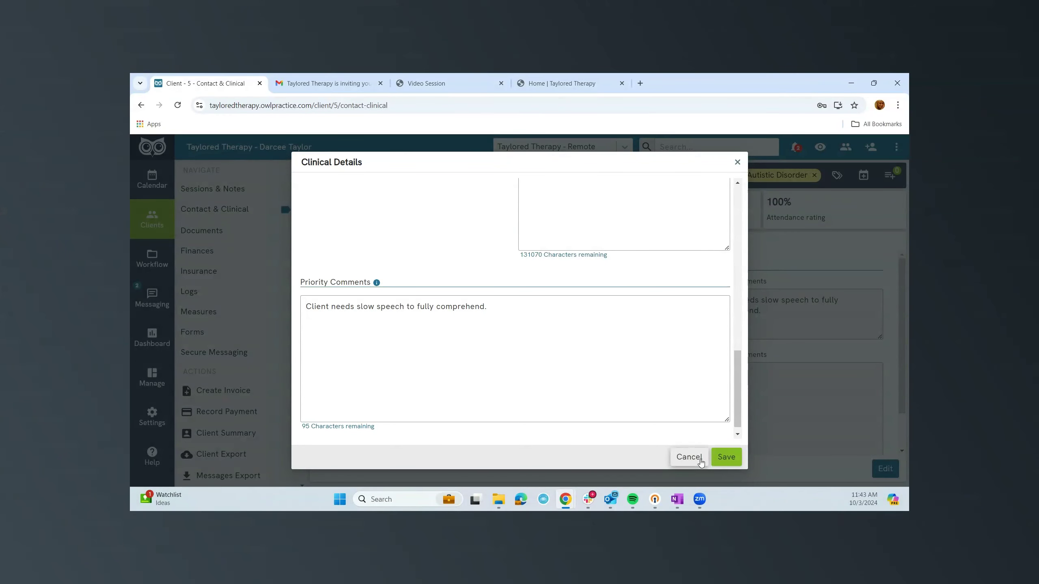
click(726, 455)
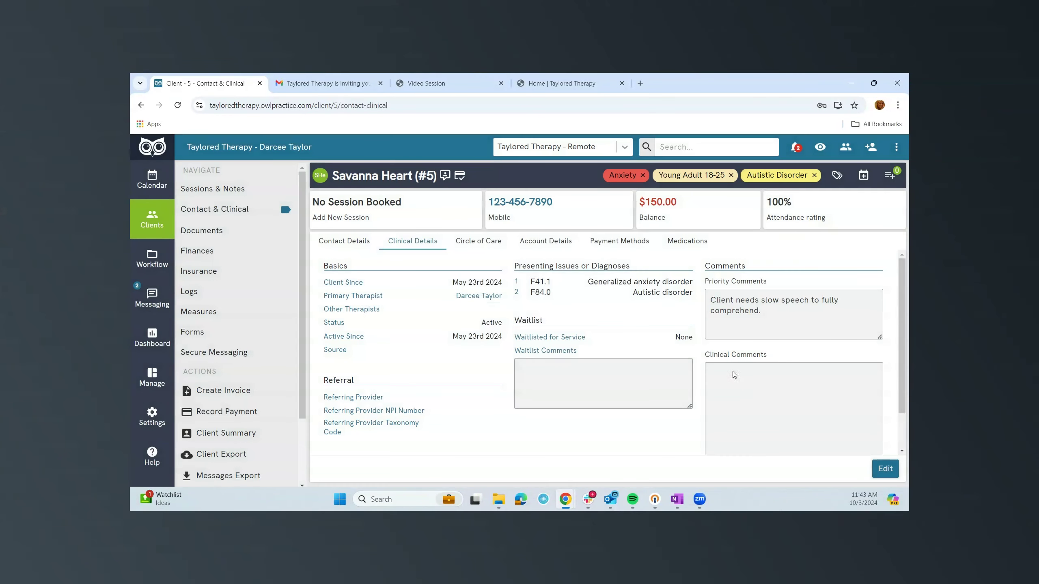
mouse_move(444, 179)
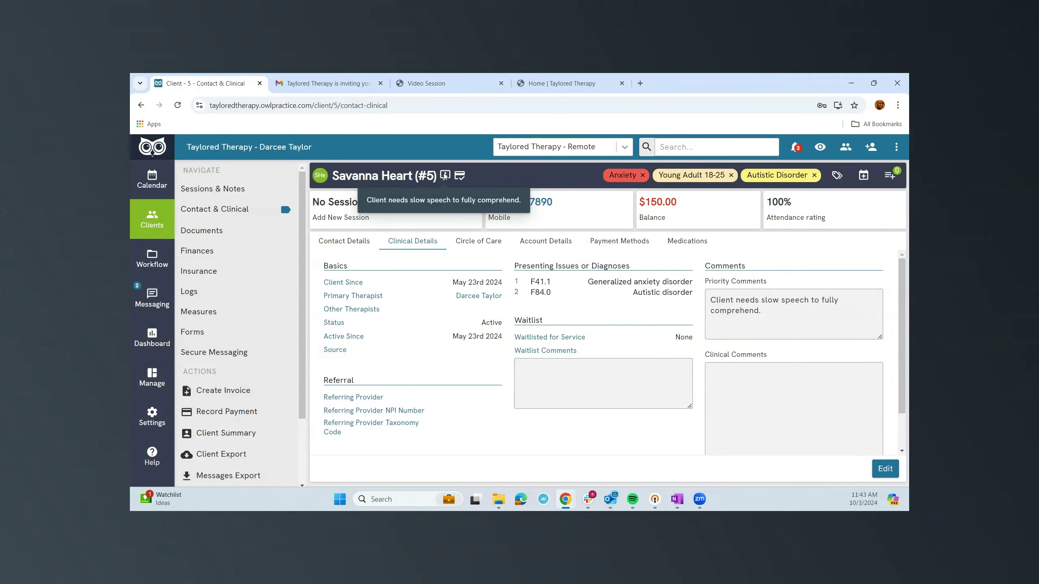
click(490, 244)
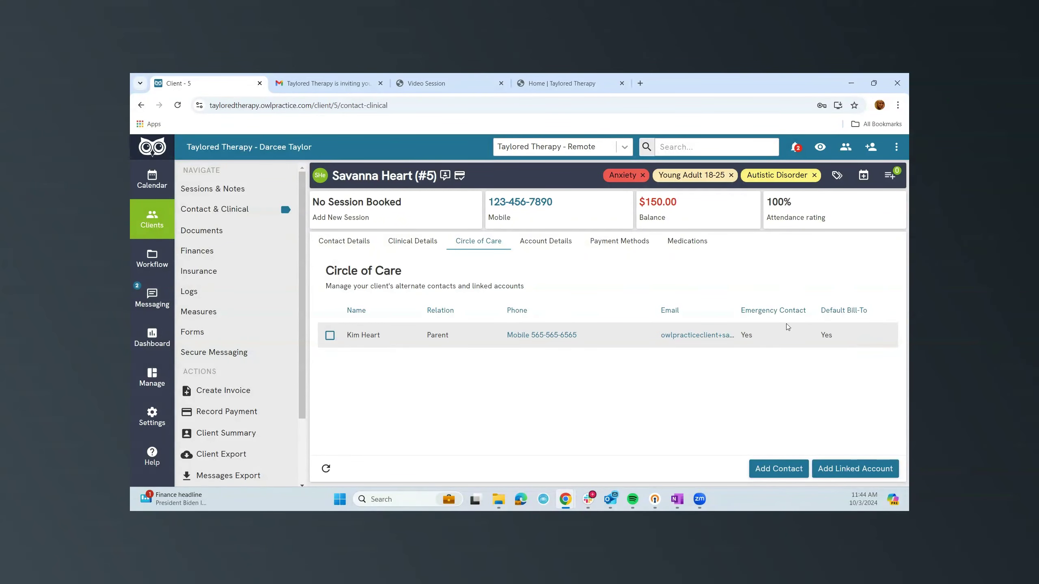
Review client #5's account details and Client Portal Settings, then return to the Taylored Therapy portal.
click(555, 244)
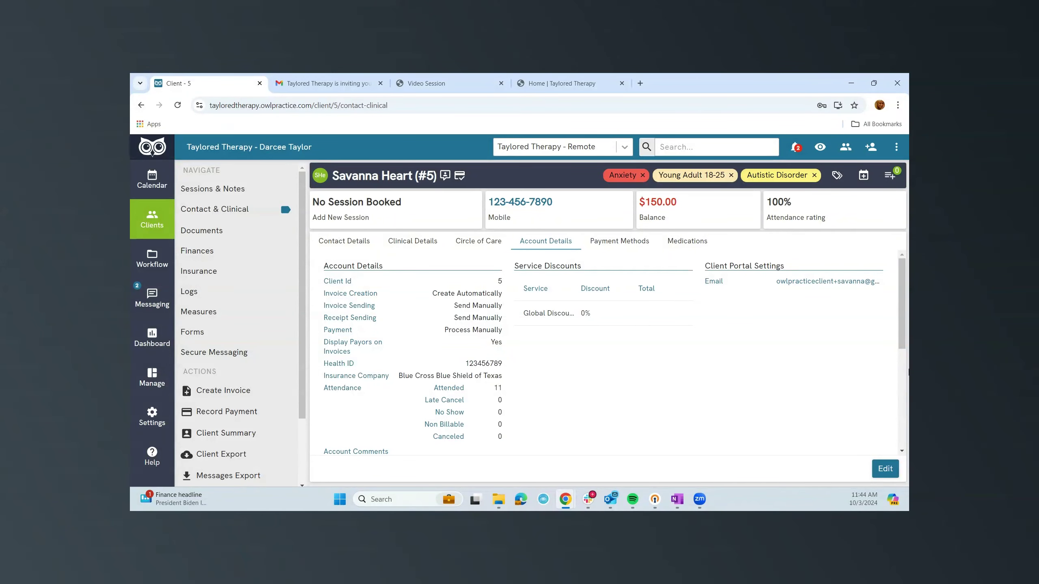
click(885, 470)
scroll(588, 348, down, 1)
scroll(588, 348, down, 8)
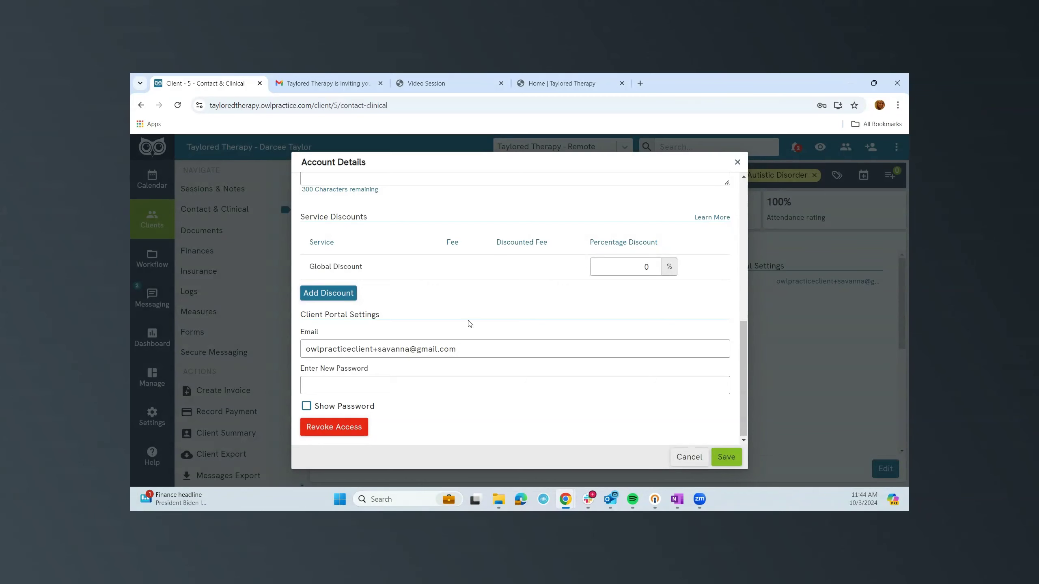
click(555, 81)
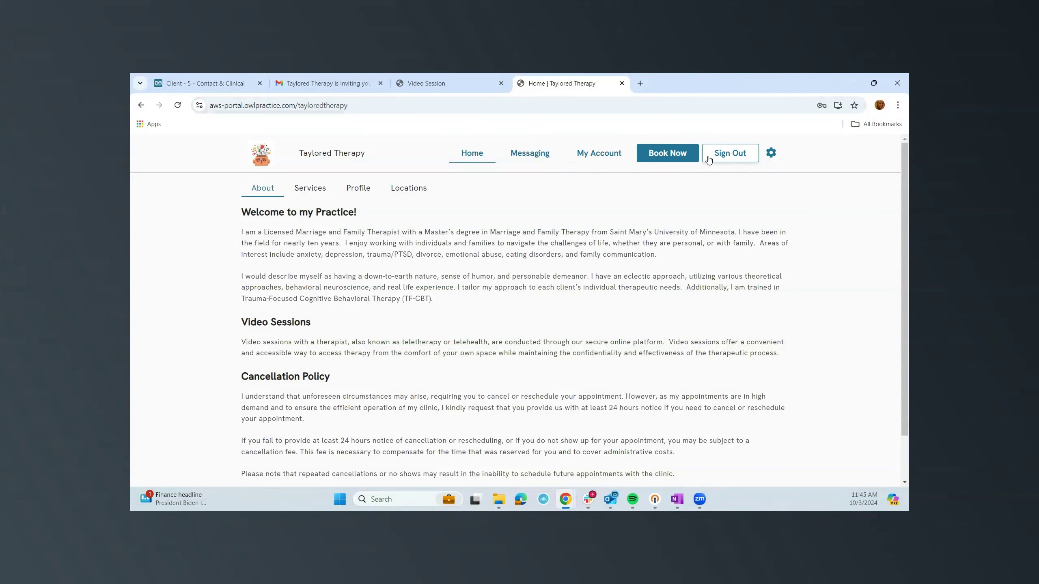
Sign out of the client portal and sign back in as the client.
click(734, 159)
click(734, 158)
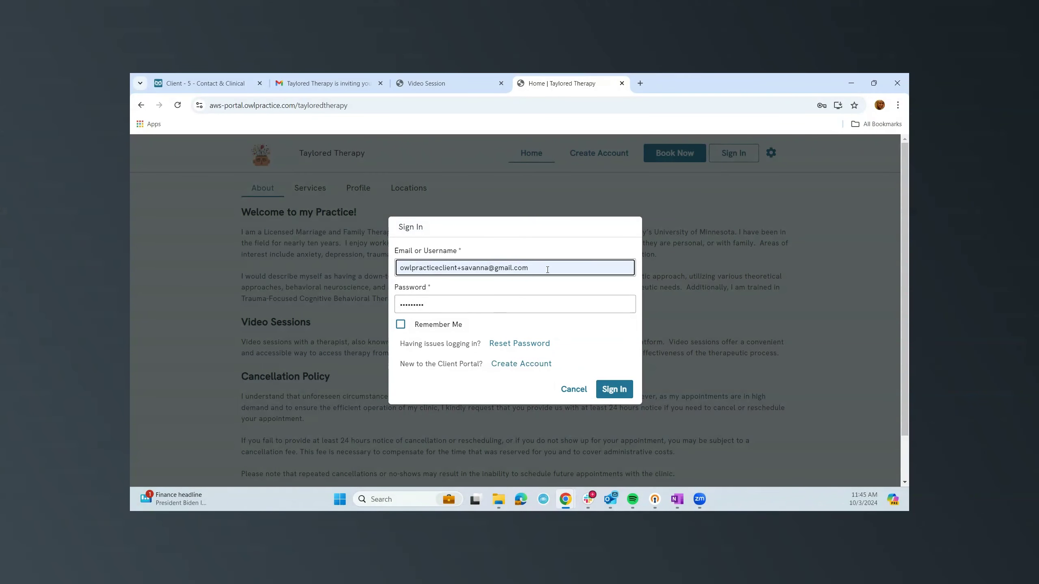
click(606, 392)
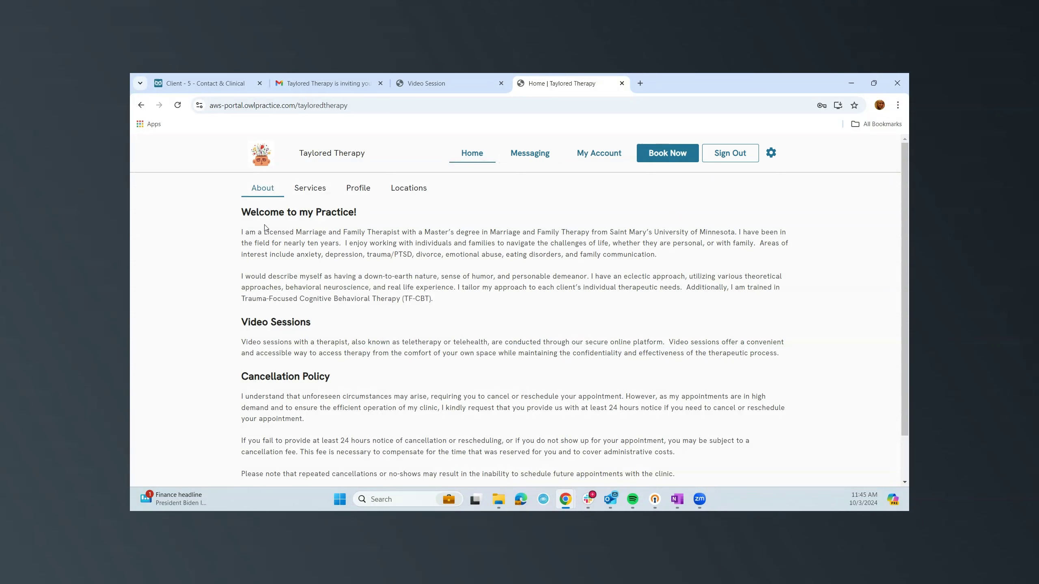
Browse the portal's Services, Profile and Locations pages, then open My Account showing $150.00 owing.
click(328, 190)
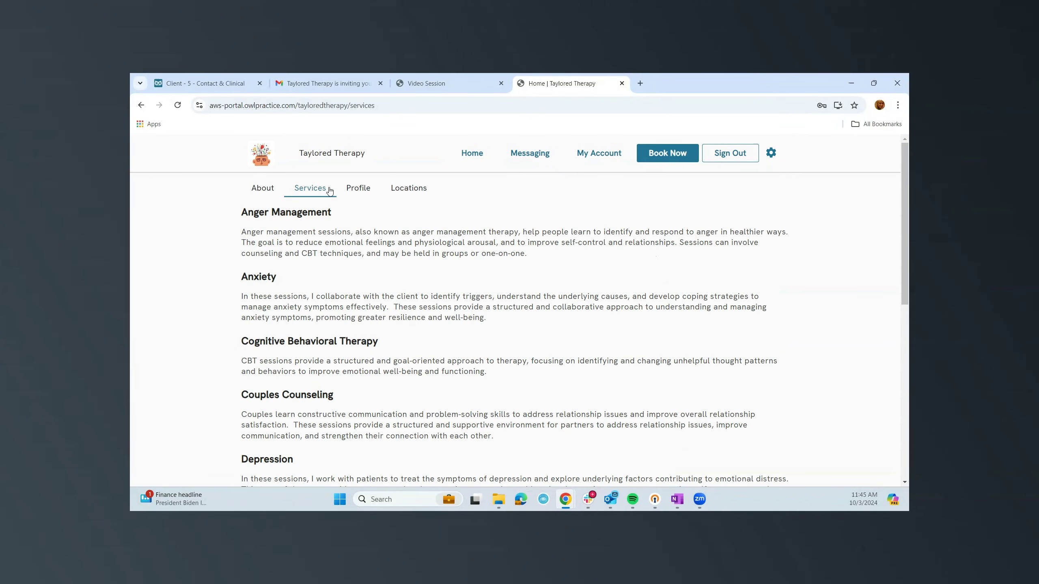
click(363, 191)
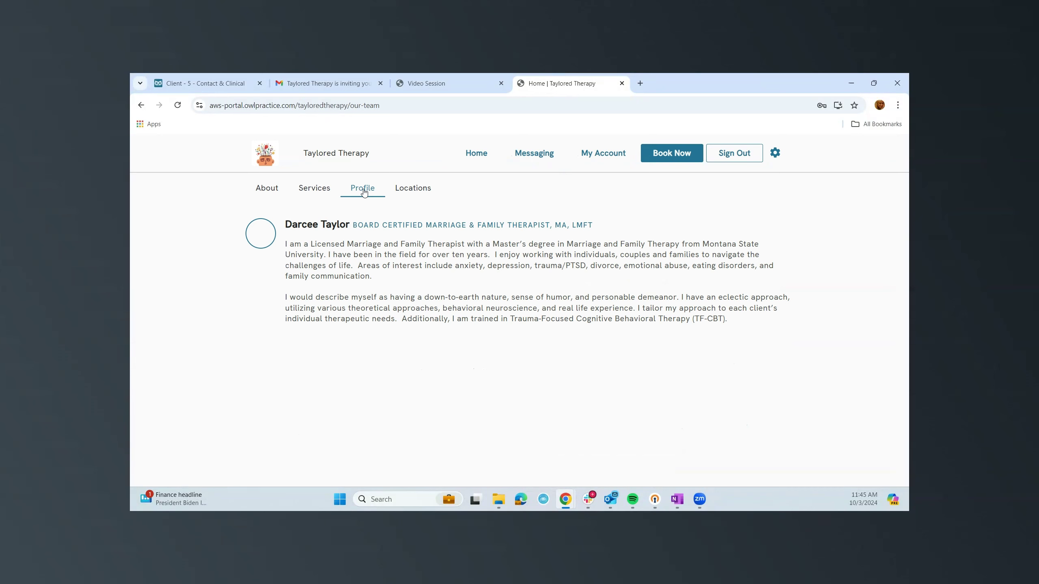
click(411, 189)
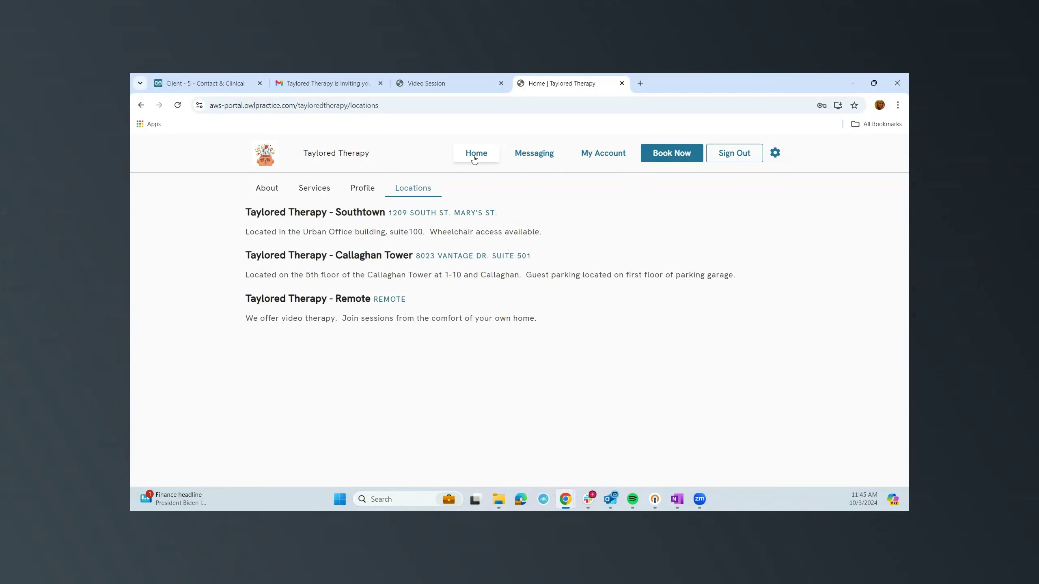
click(586, 158)
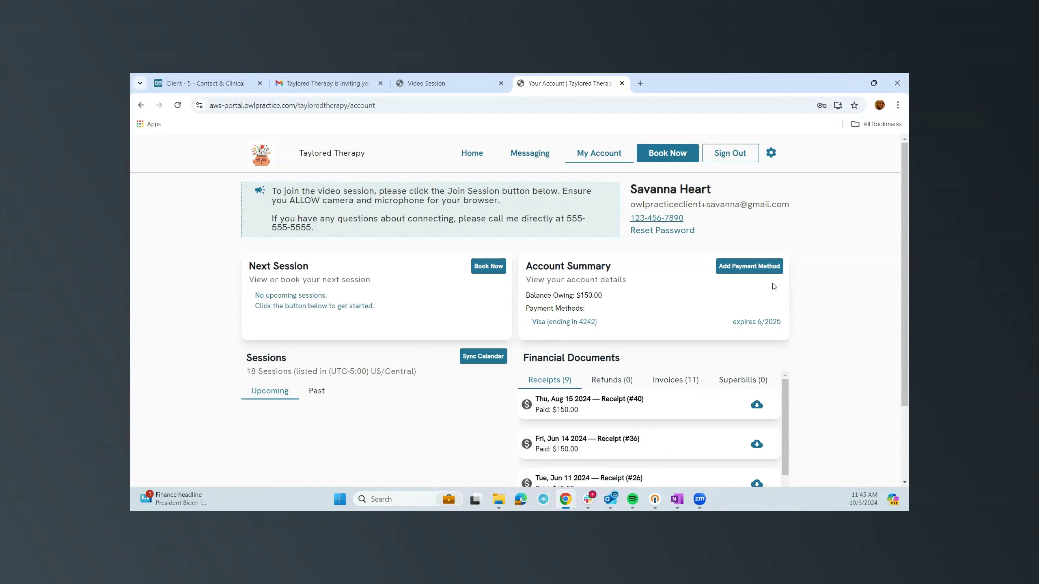
scroll(640, 300, down, 1)
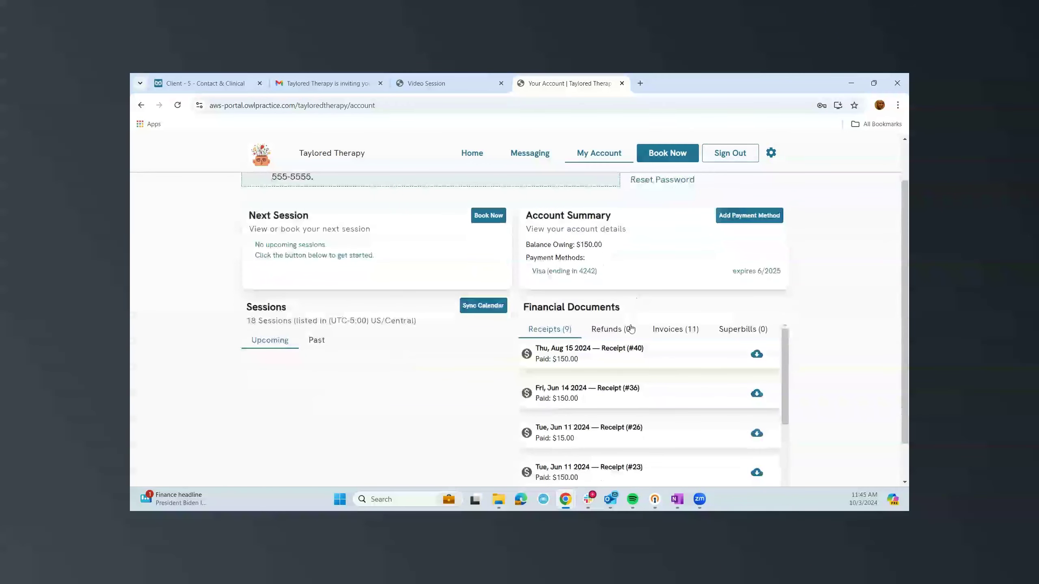
scroll(683, 348, down, 1)
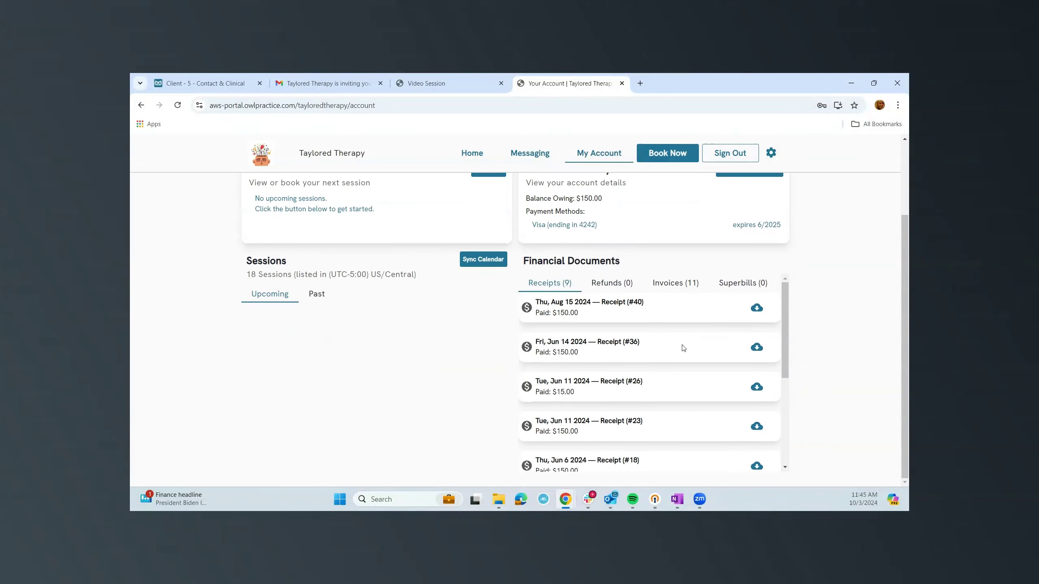
scroll(696, 352, down, 4)
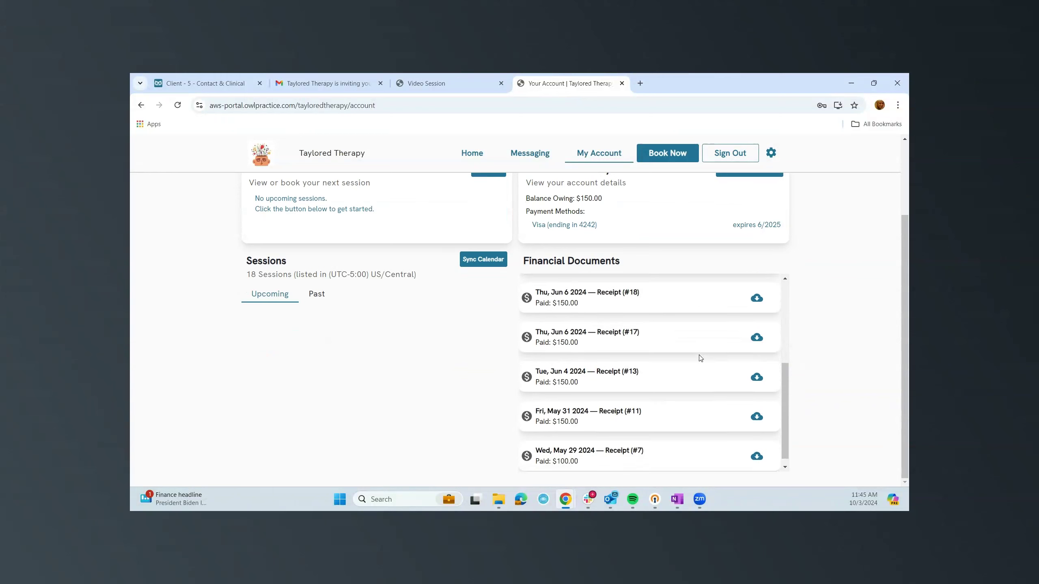
scroll(700, 364, up, 4)
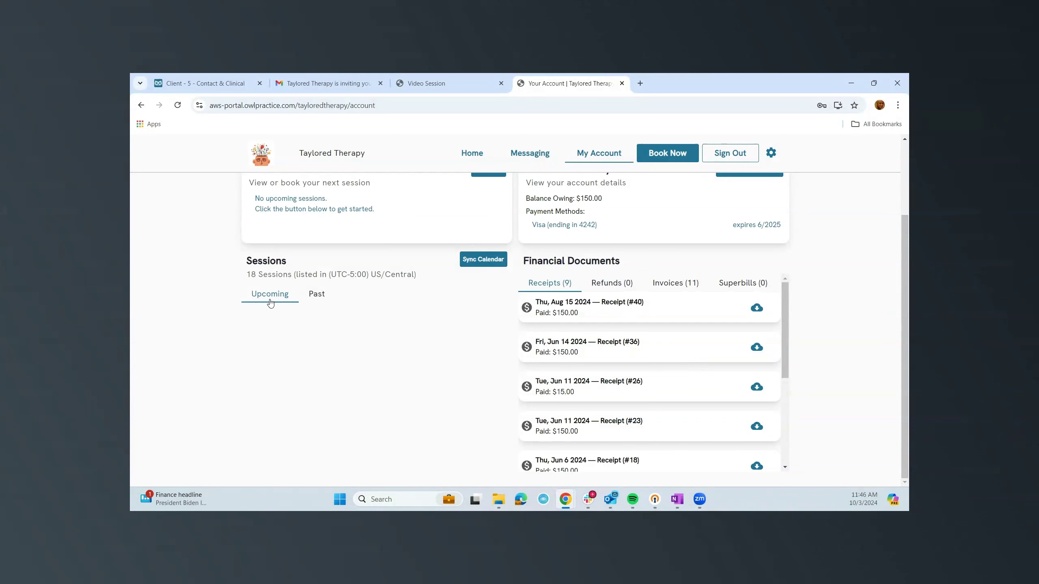
click(315, 298)
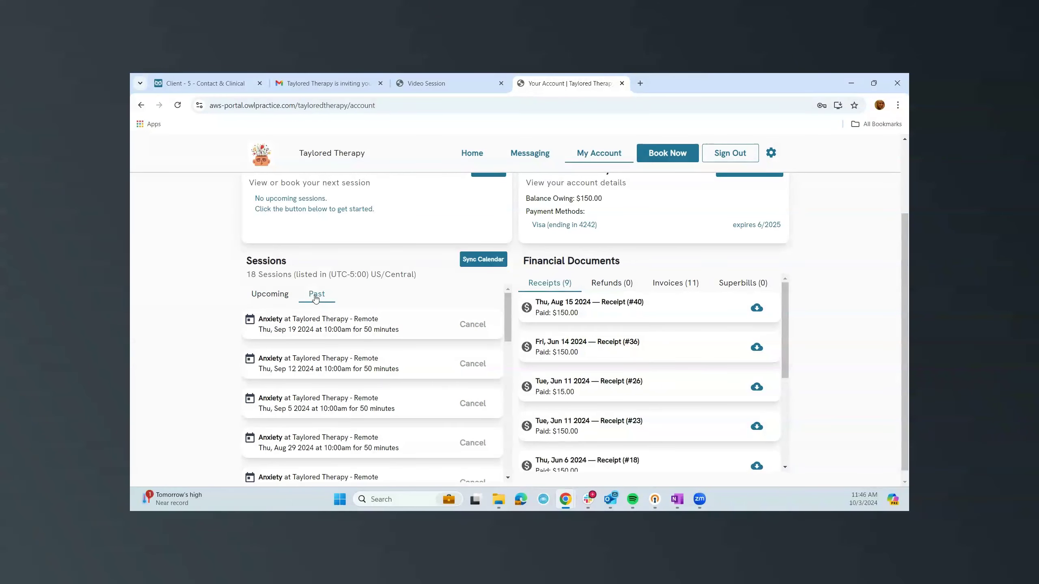
click(296, 300)
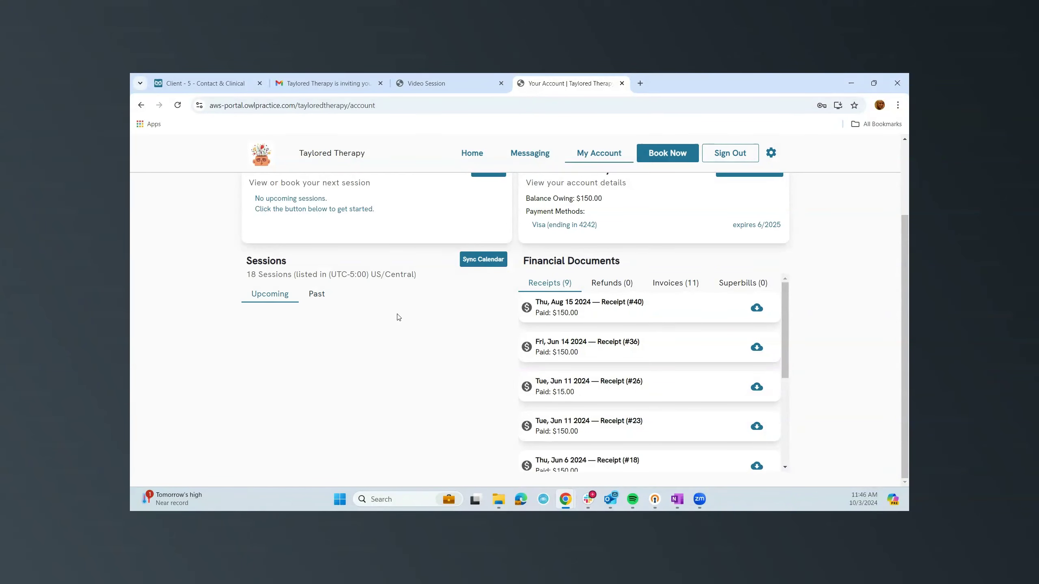
scroll(514, 325, up, 3)
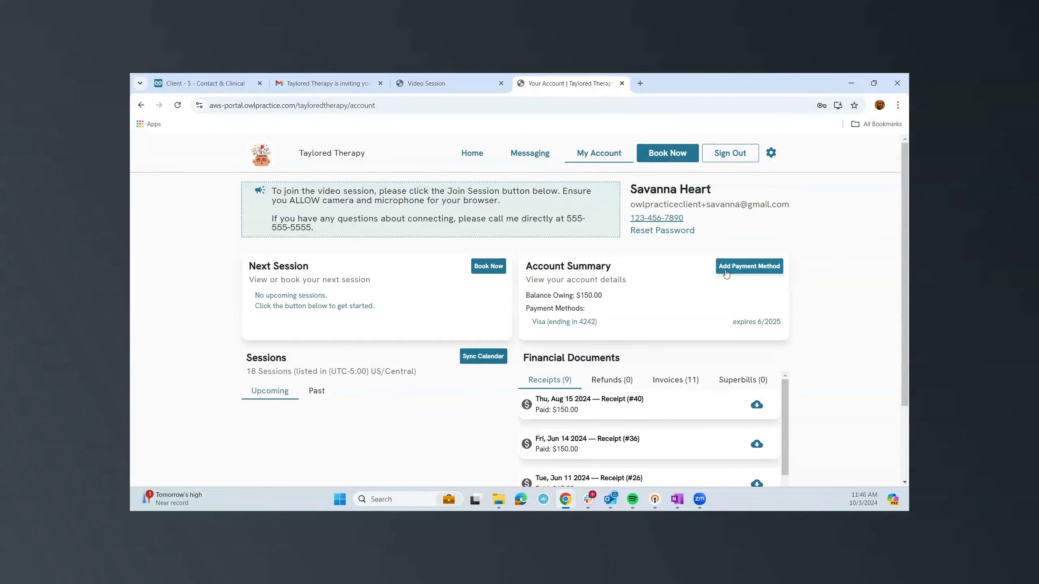
Start a new portal booking with Remote location and Anxiety service, picking October 4.
click(490, 267)
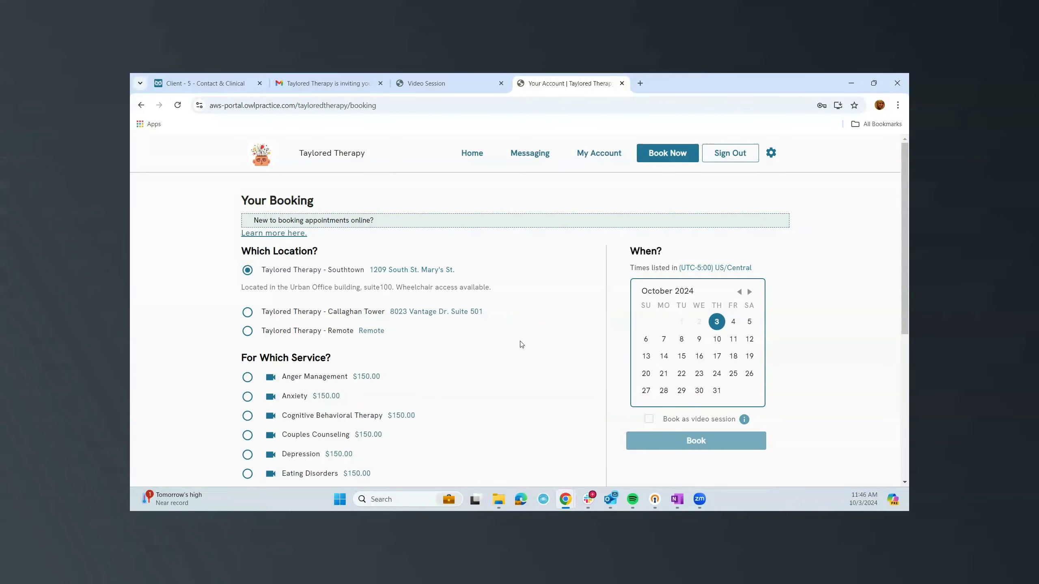
scroll(489, 344, down, 3)
scroll(487, 343, up, 2)
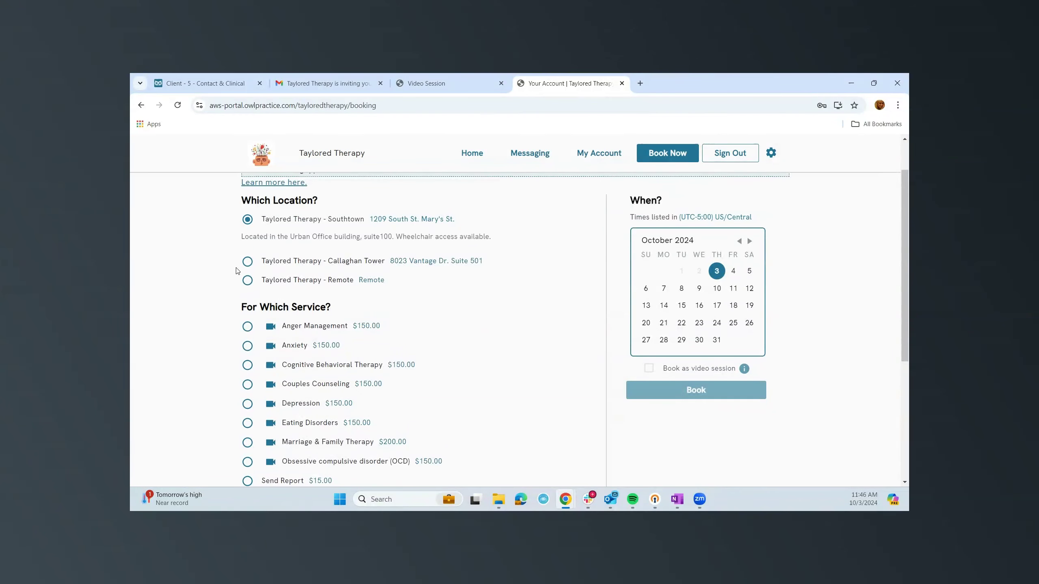
click(253, 282)
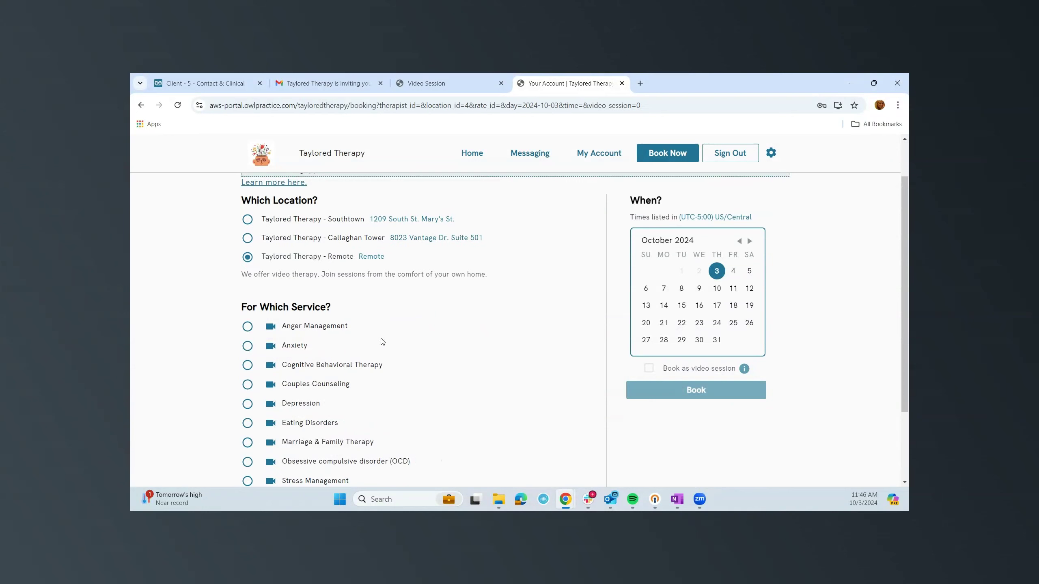
click(248, 347)
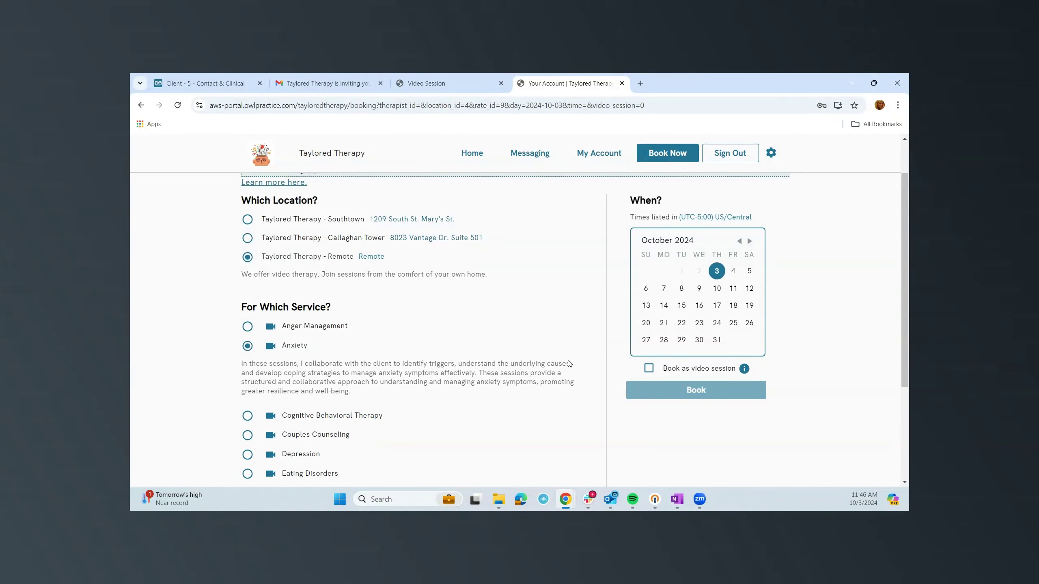
scroll(568, 363, down, 1)
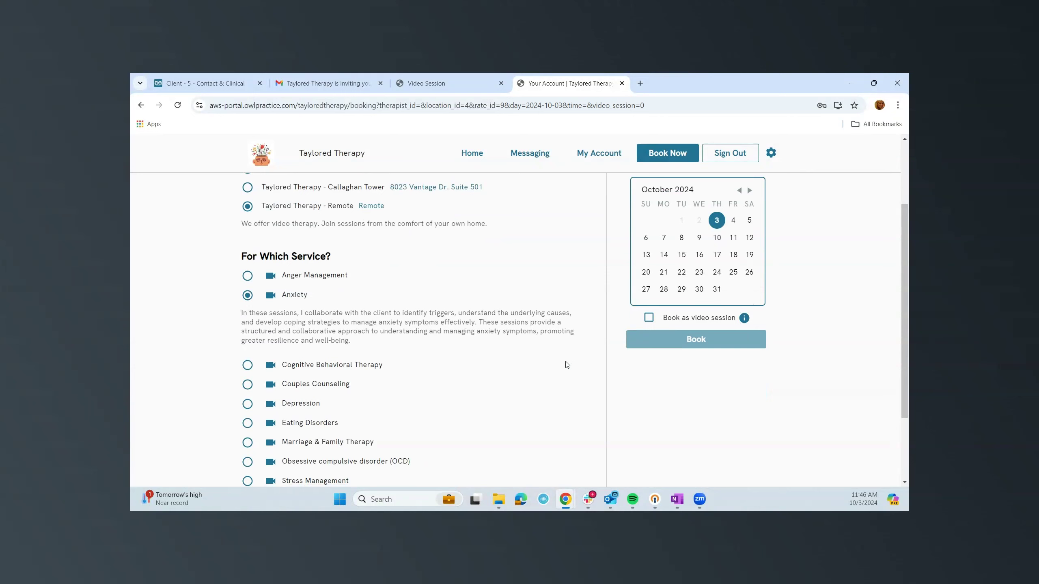
click(733, 221)
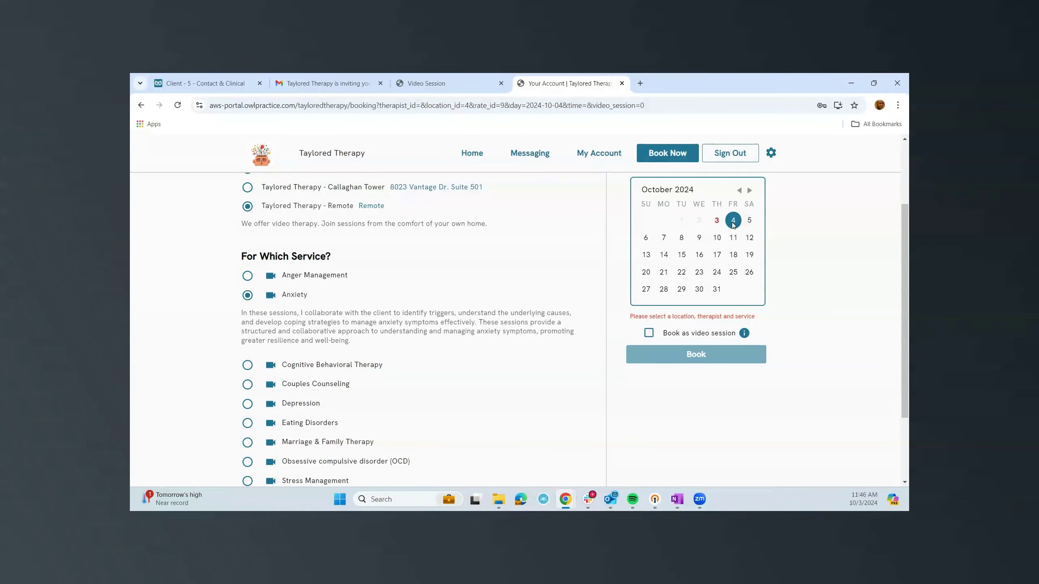
Try October 7, Couples Counseling and Cognitive Behavioral Therapy, toggling the video option on and off.
click(663, 238)
click(247, 385)
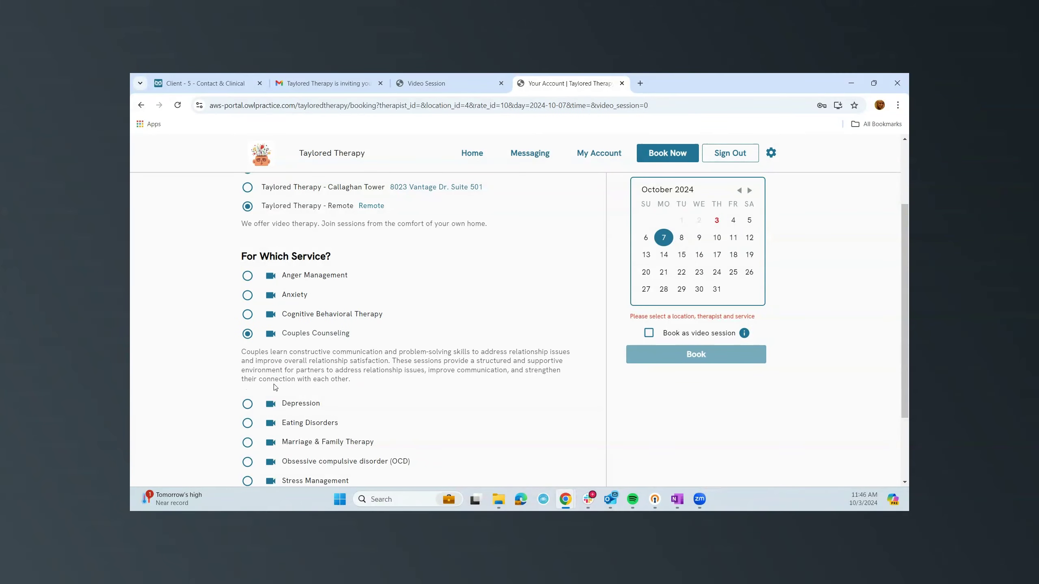
click(248, 315)
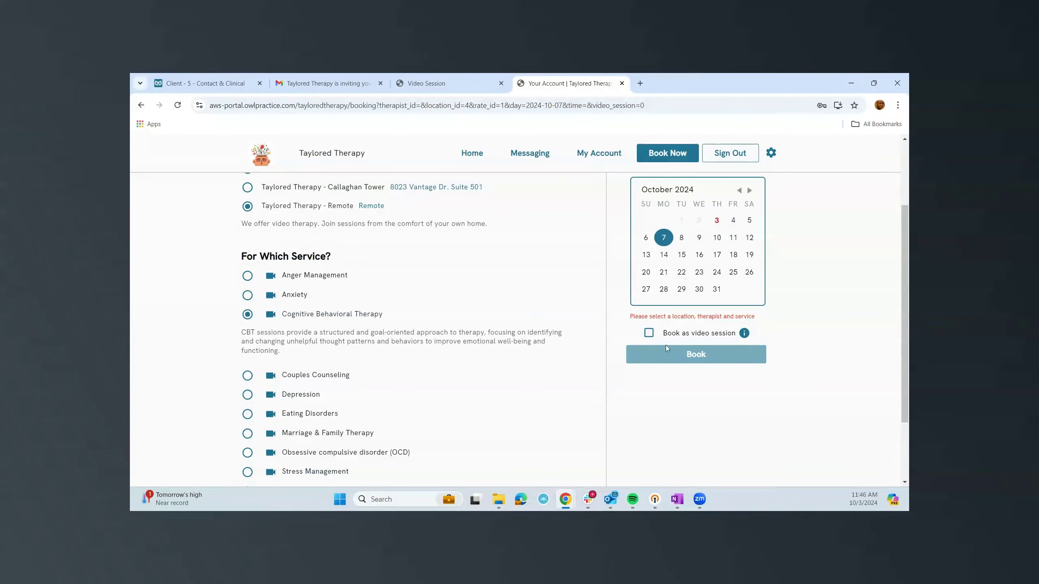
click(650, 334)
click(650, 334)
scroll(445, 377, down, 2)
scroll(444, 377, up, 4)
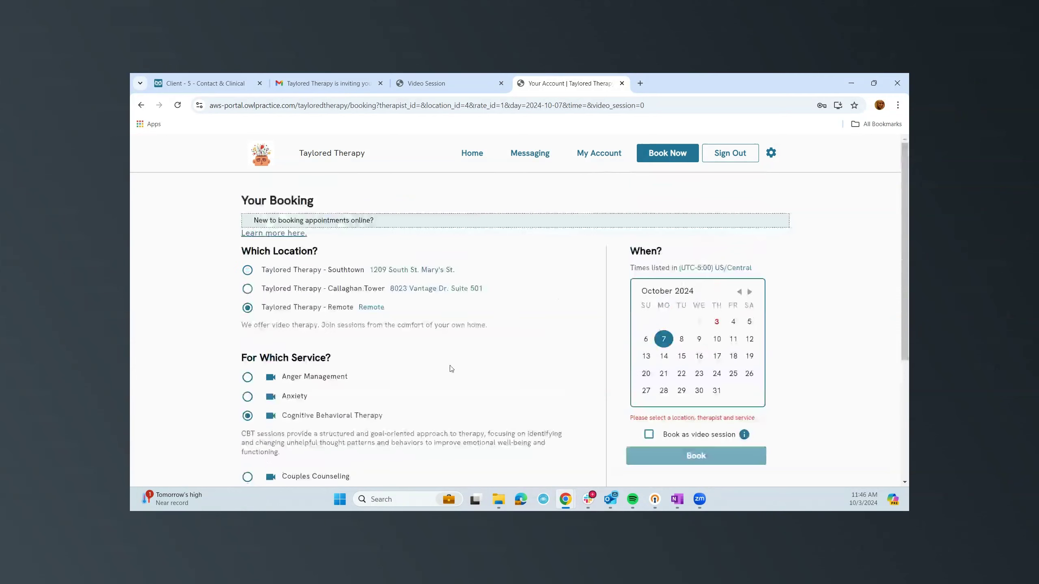
Choose the therapist and Anxiety, then October 4th at 9:00 a.m. as a video session.
click(716, 322)
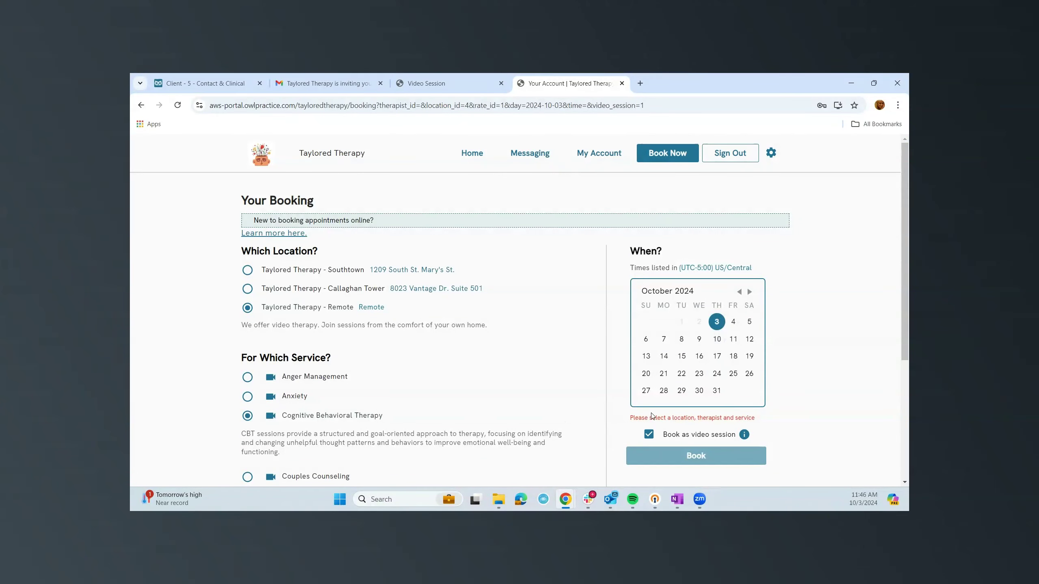
scroll(430, 398, down, 4)
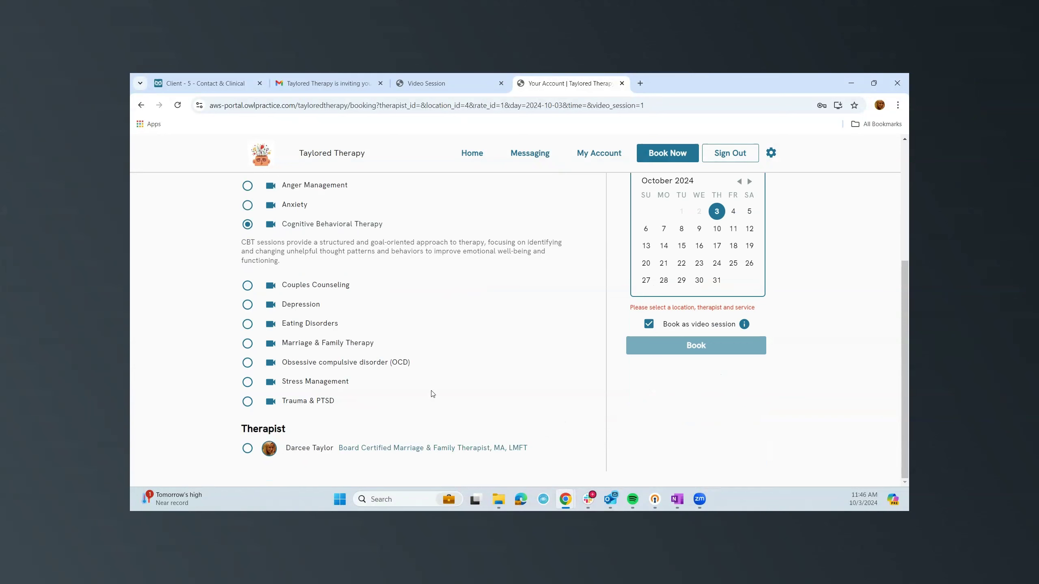
click(249, 449)
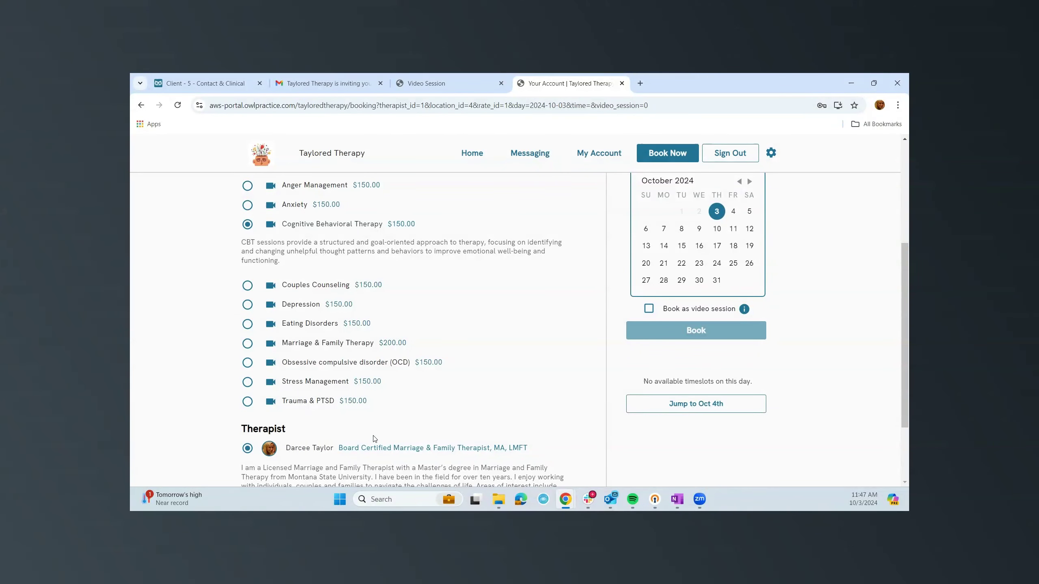
scroll(250, 290, up, 2)
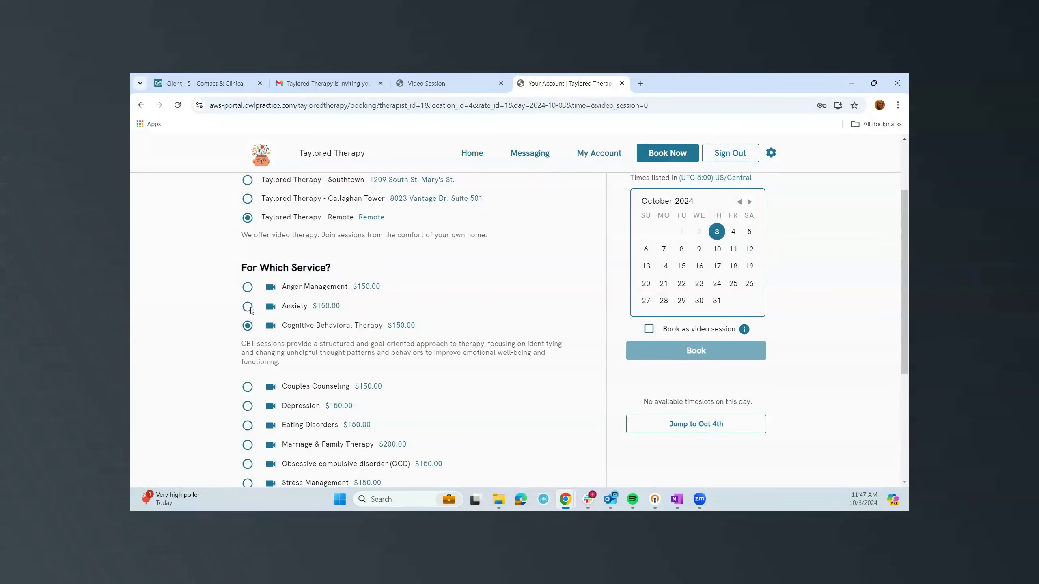
click(248, 307)
scroll(470, 371, down, 5)
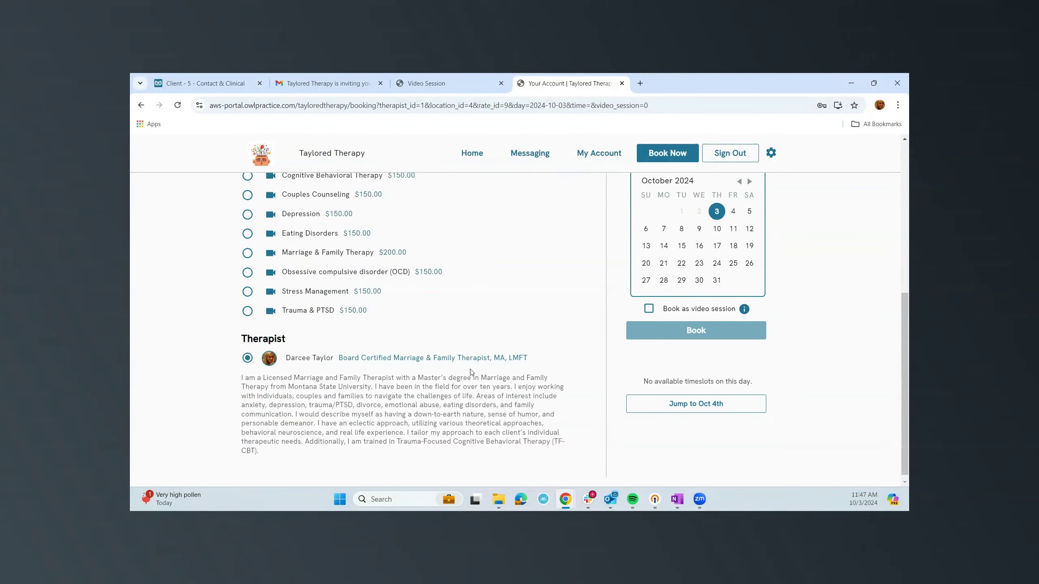
click(684, 404)
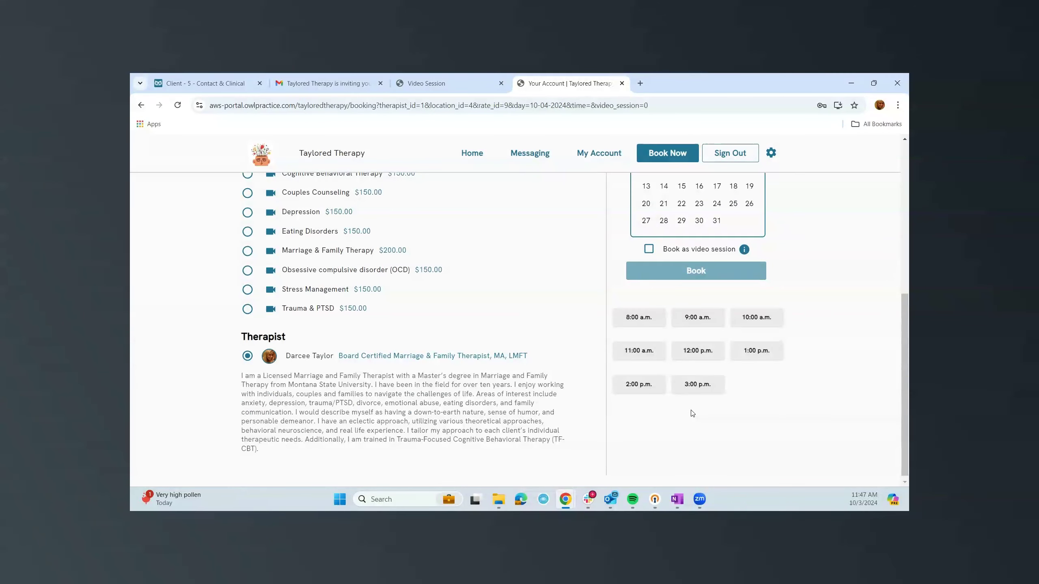
scroll(771, 403, up, 1)
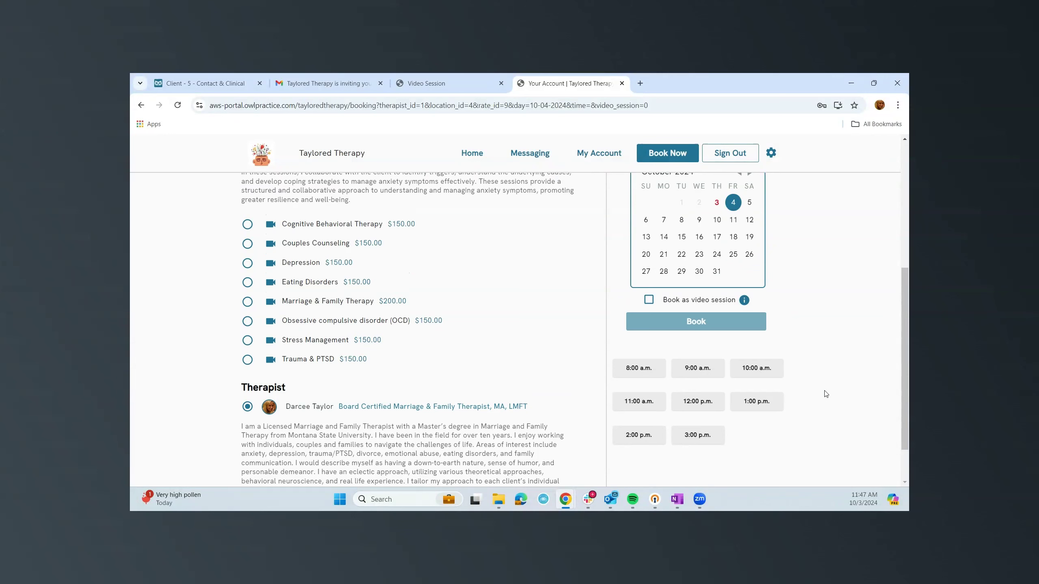
click(696, 369)
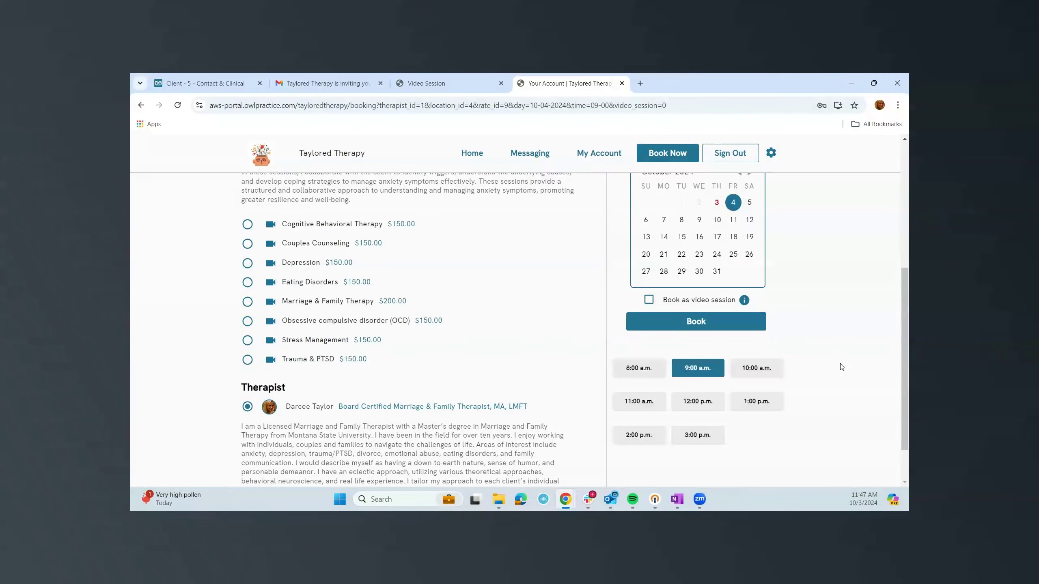
click(651, 301)
Book and confirm the October 4th 9:00 a.m. Anxiety video session, then return to the client's record.
click(710, 327)
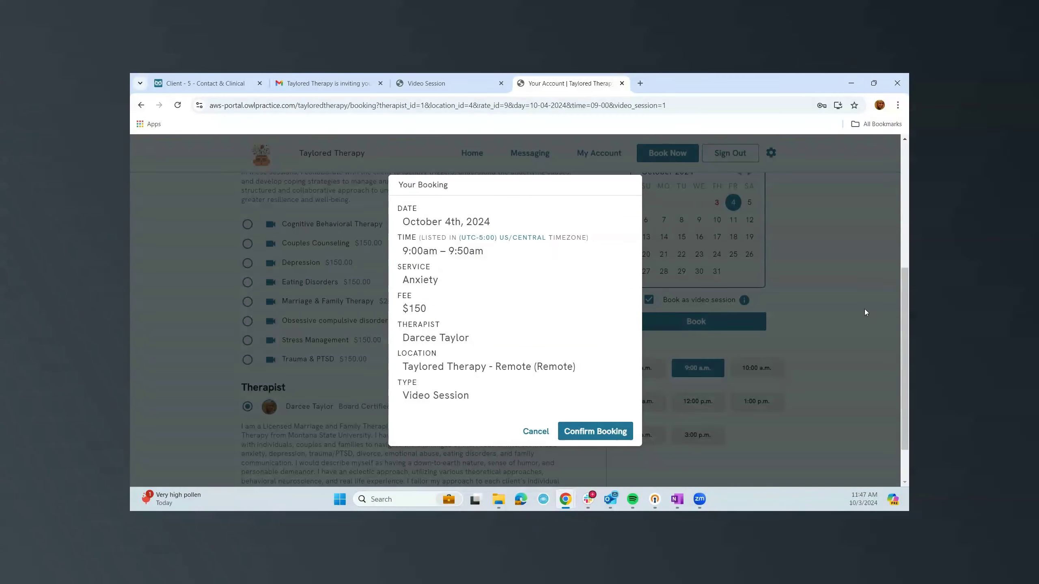
click(594, 436)
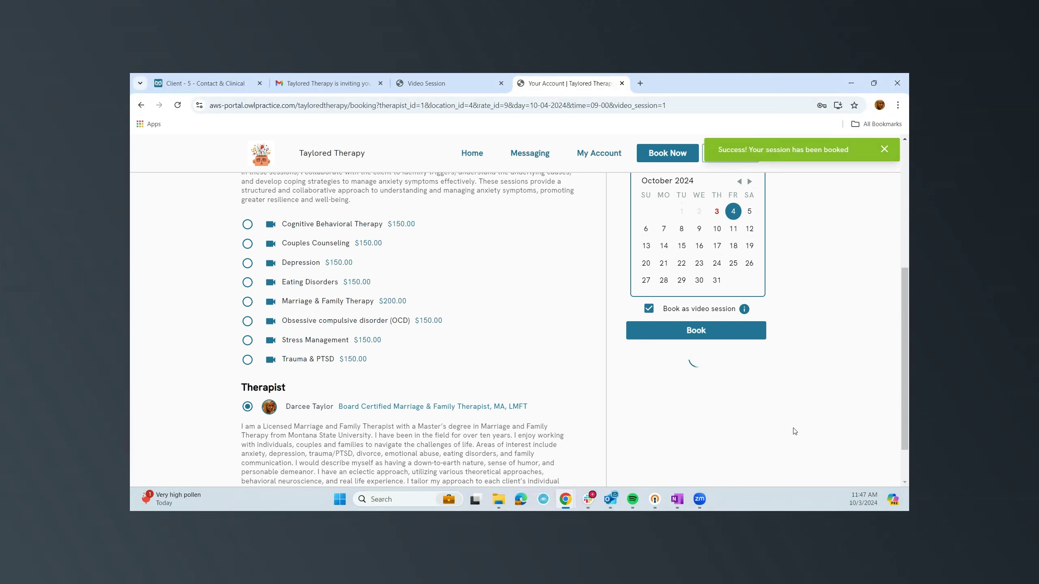
click(213, 83)
Close Account Details, check the new booking on Friday 10/4 in the week calendar, then open Clients.
click(736, 160)
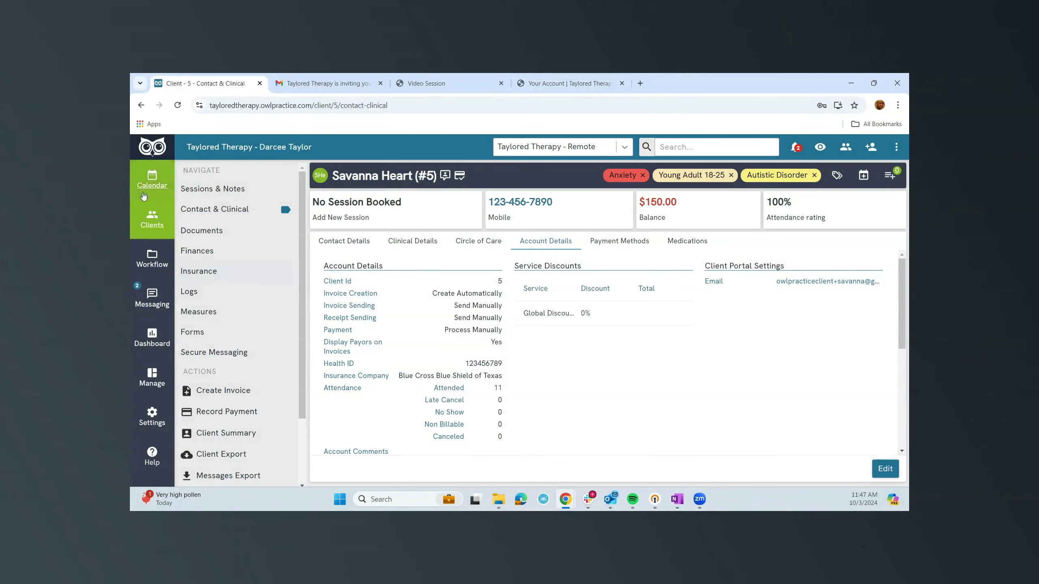
click(143, 194)
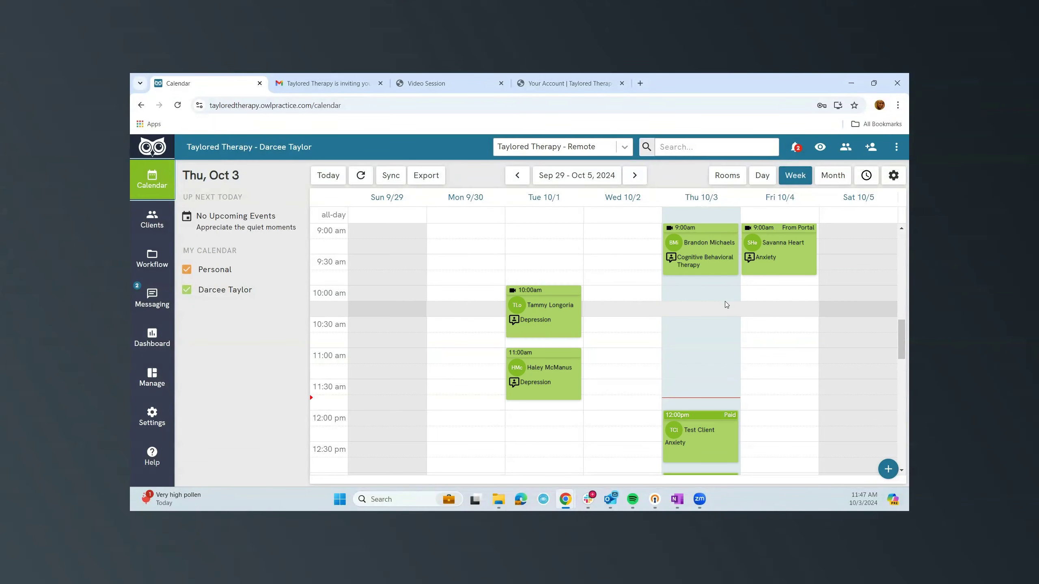
scroll(724, 302, down, 1)
scroll(724, 301, up, 3)
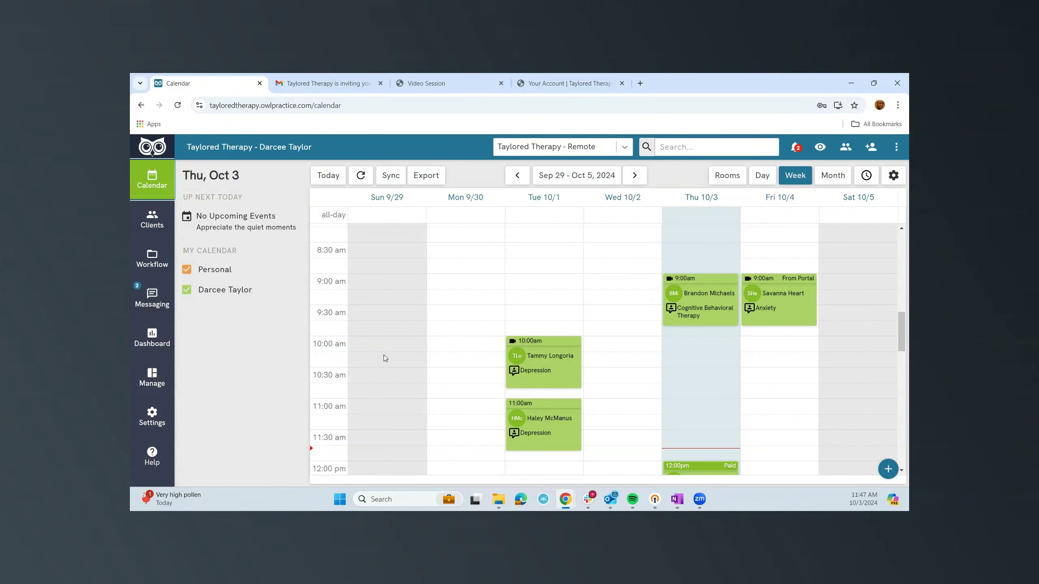
click(152, 219)
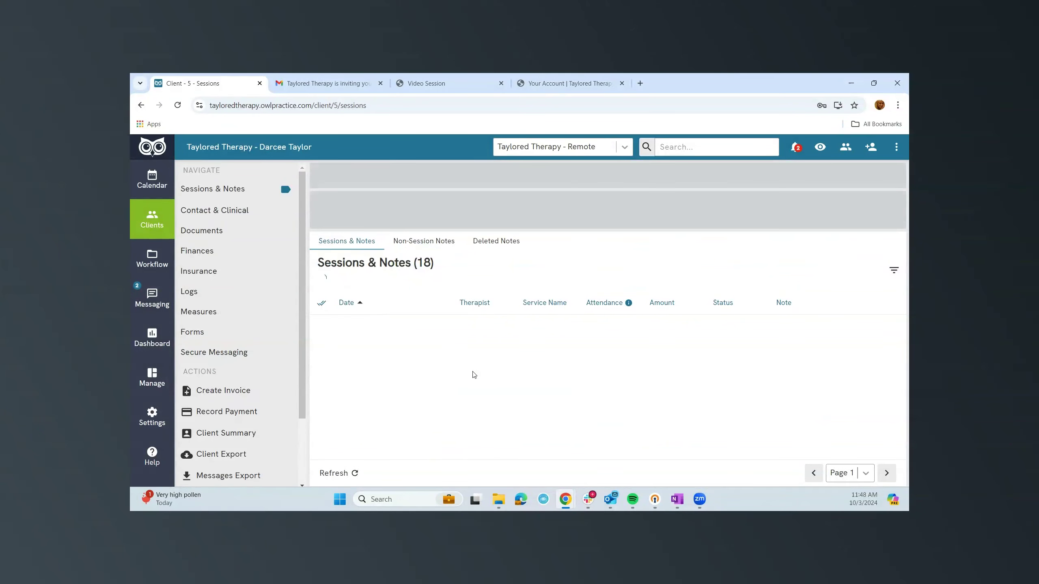
Open client #5's Documents page with the completed GAD-7 and Forms, Measures and Homework folders.
click(199, 237)
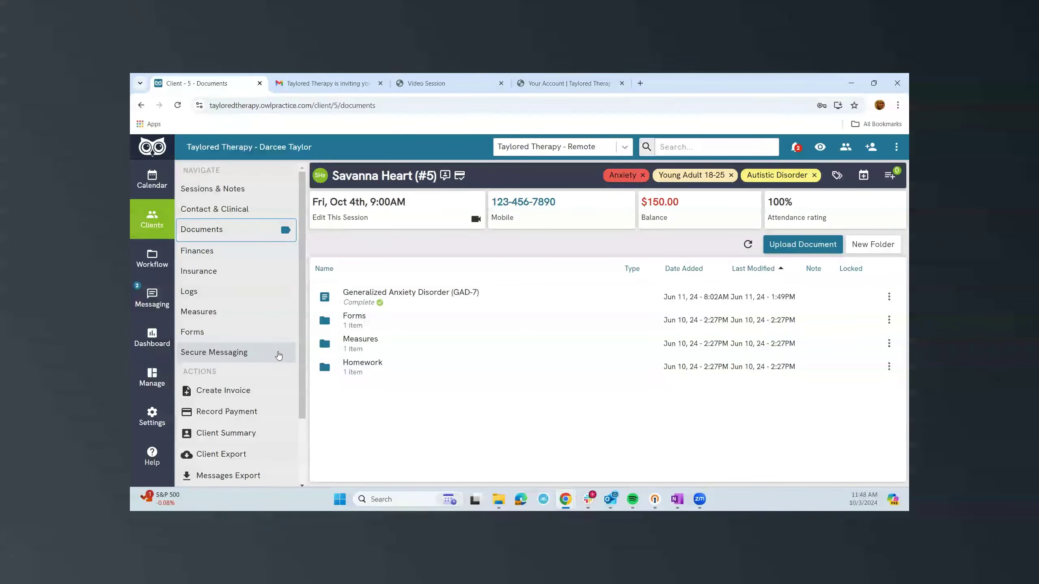
Show client #5's submitted GAD-7 measures (scores 17 and 8), checking the Administer list without sending.
click(200, 319)
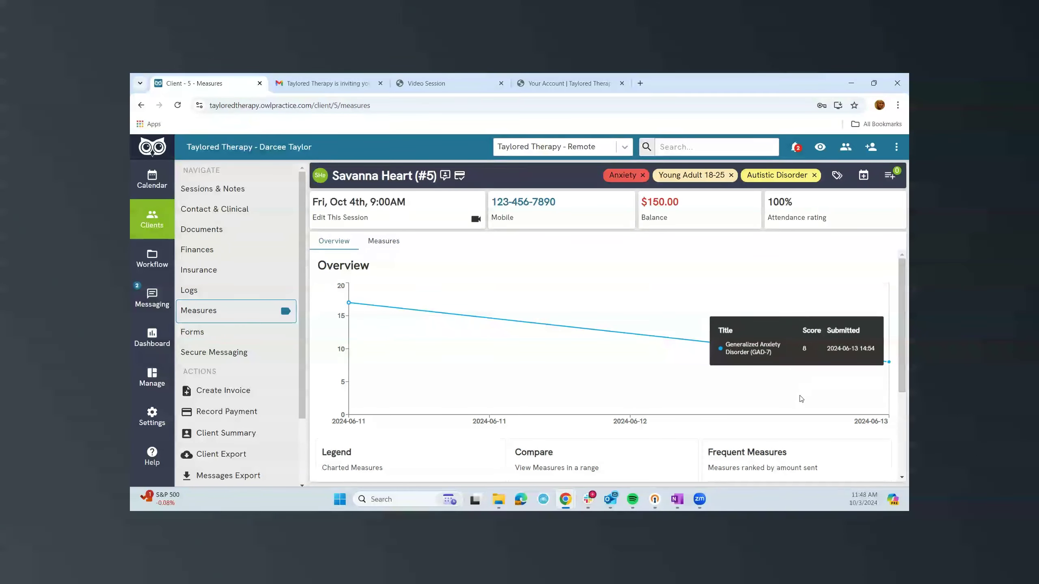
scroll(800, 407, down, 3)
scroll(800, 407, down, 1)
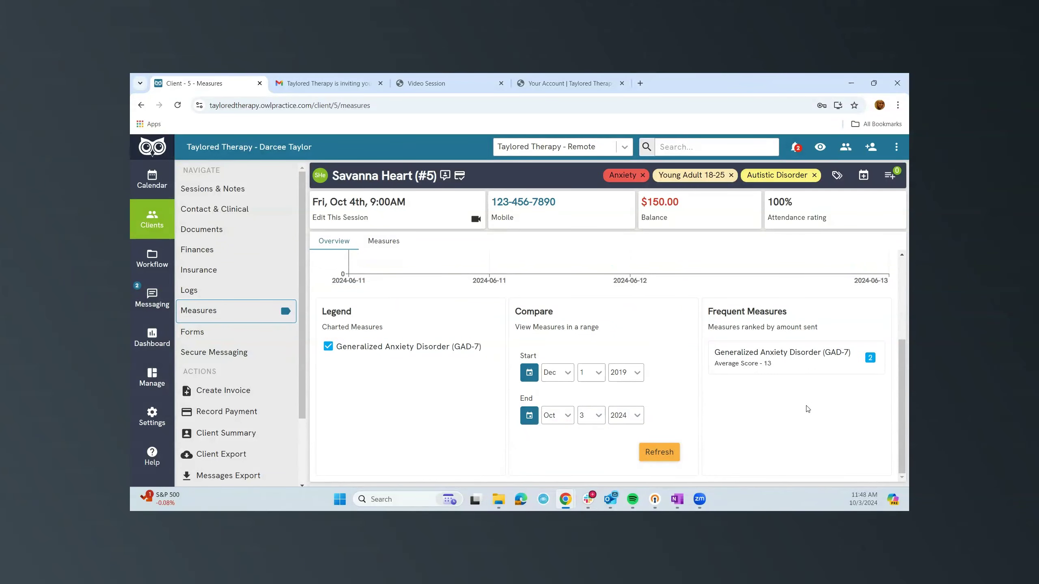
scroll(800, 406, up, 4)
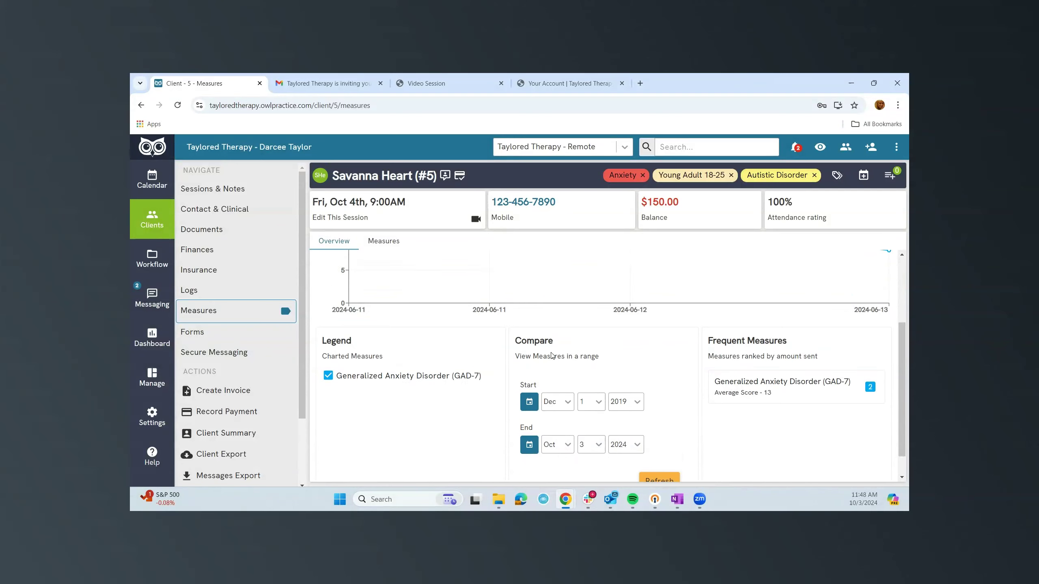
click(388, 244)
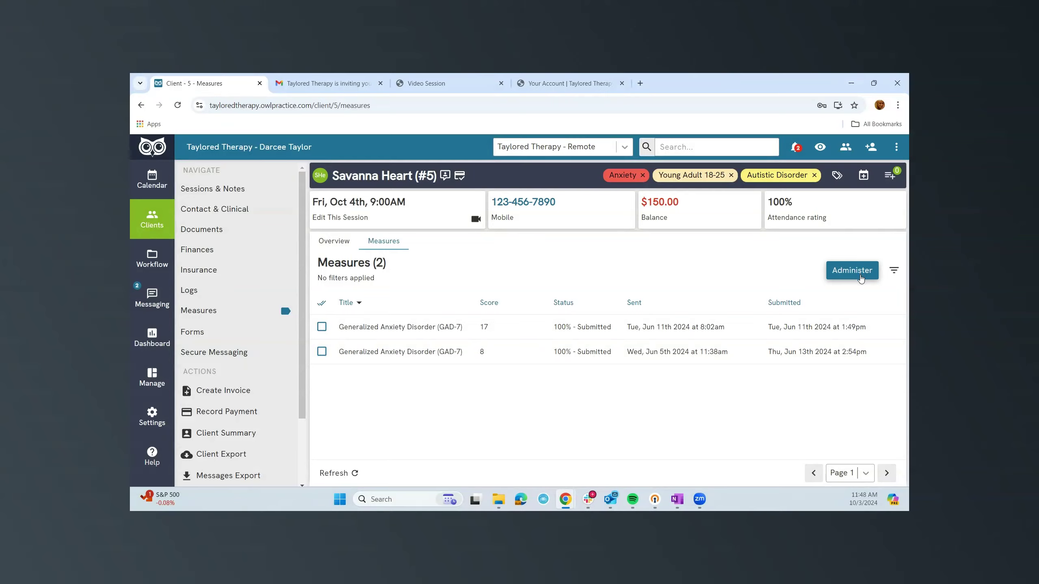
click(859, 275)
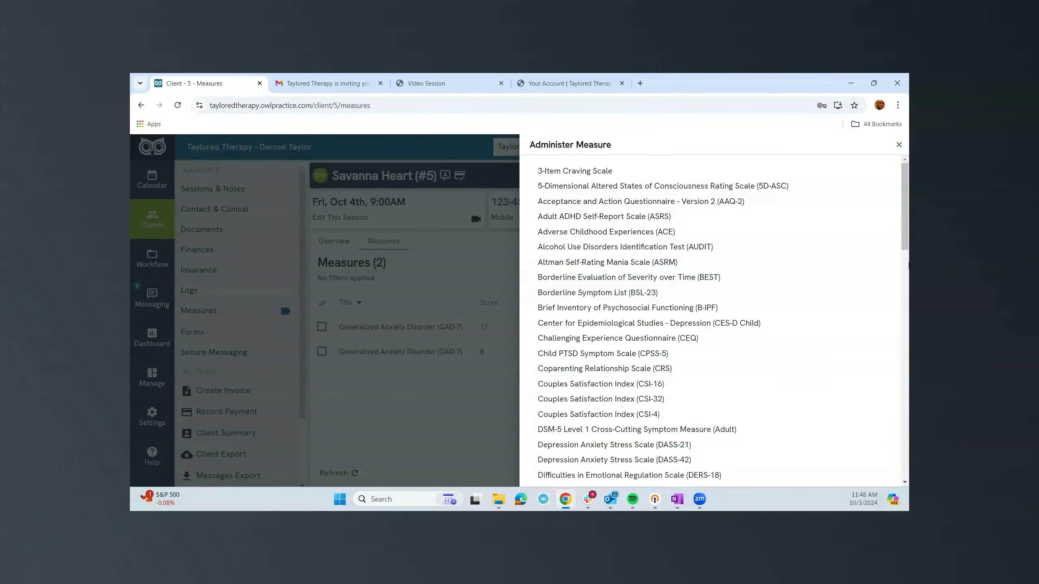
click(902, 147)
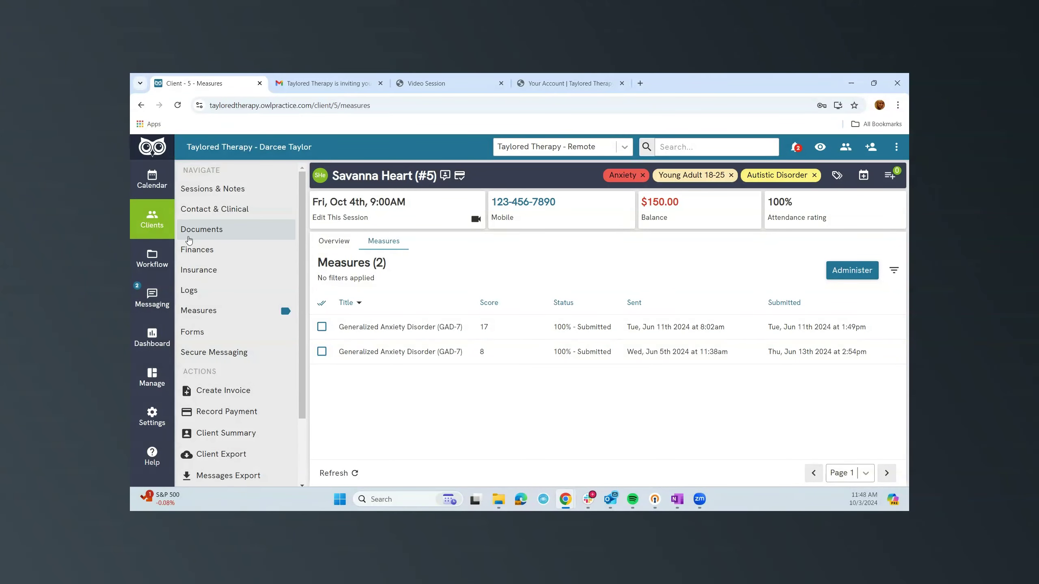
Review client #5's Intake Form, then open their Secure Messaging with 'Hello' and 'Checking in'.
click(185, 331)
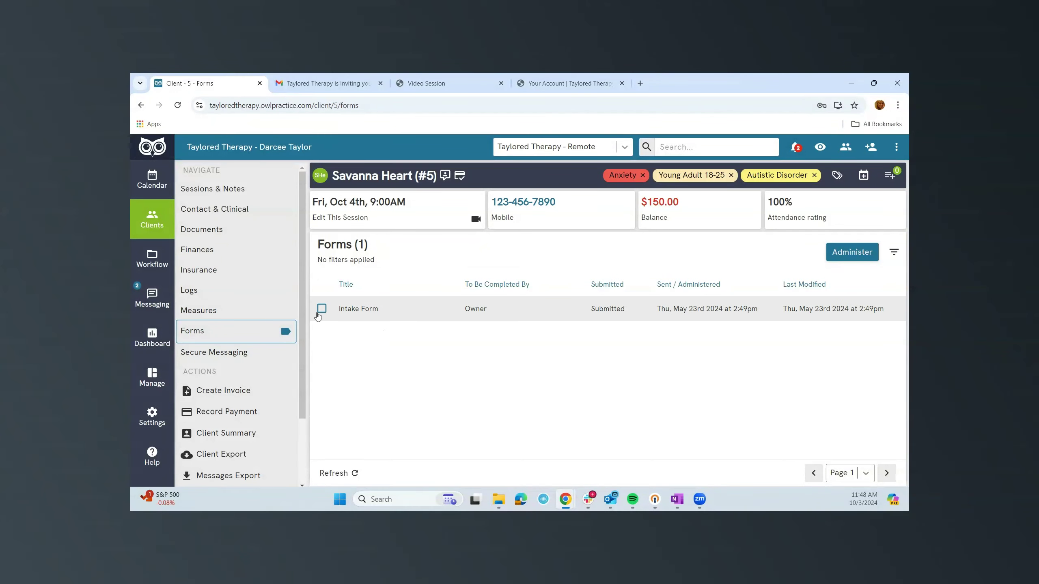
click(321, 309)
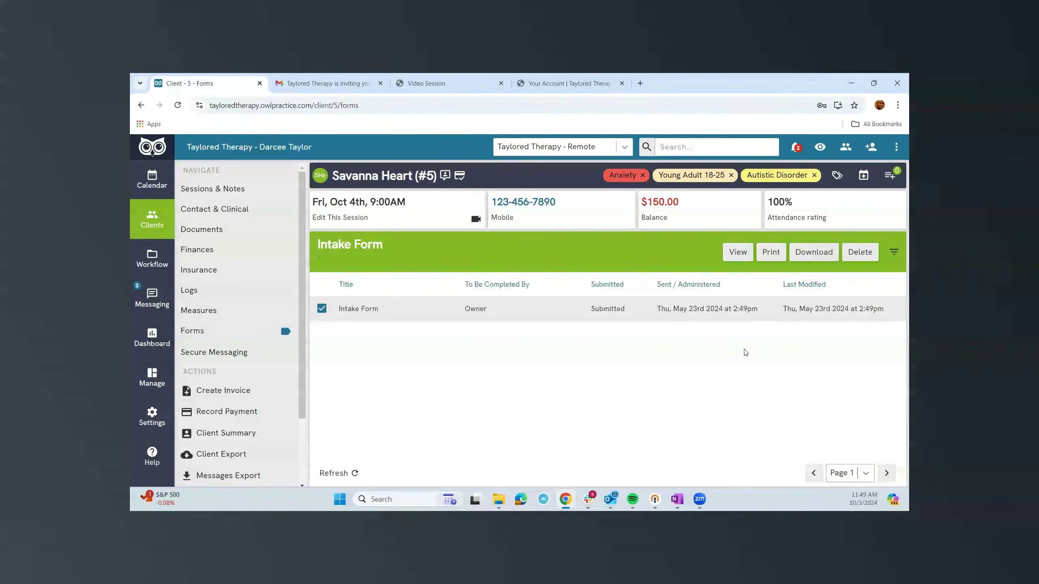
scroll(530, 306, down, 6)
scroll(531, 306, down, 15)
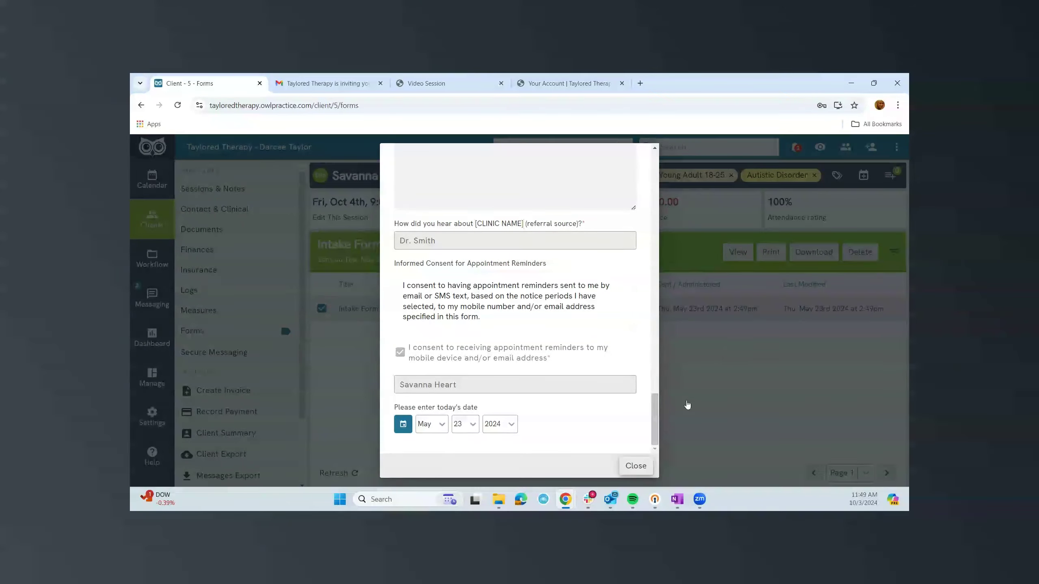
click(691, 332)
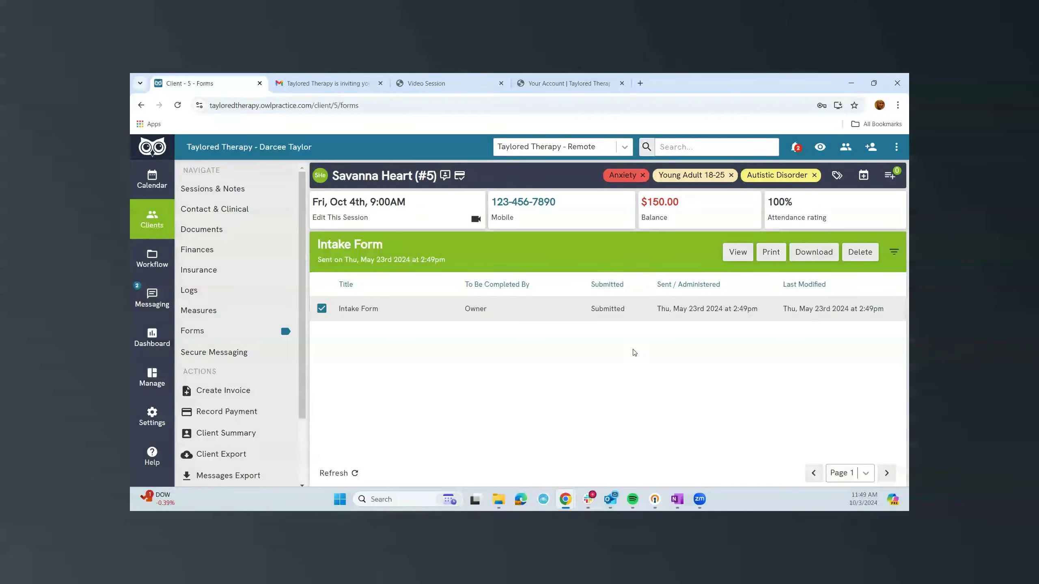
click(232, 355)
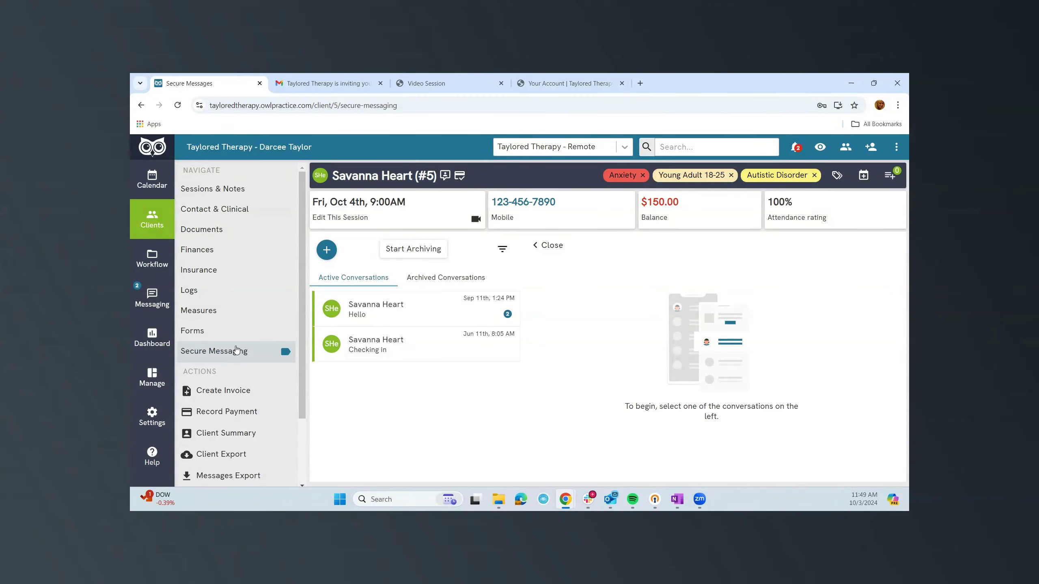
Create a new secure conversation for client #5 with the subject 'Hi'.
click(232, 347)
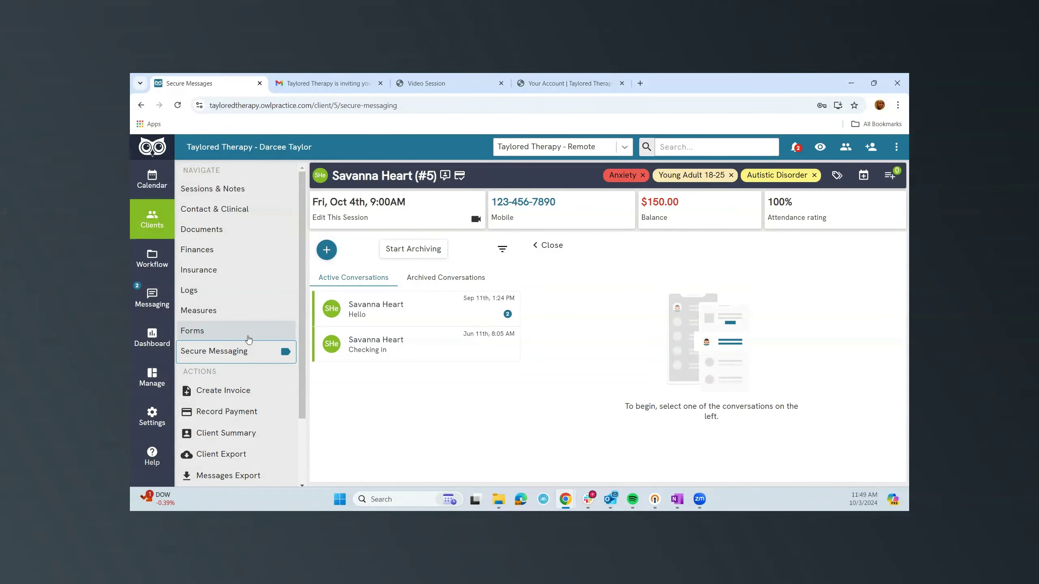
click(327, 250)
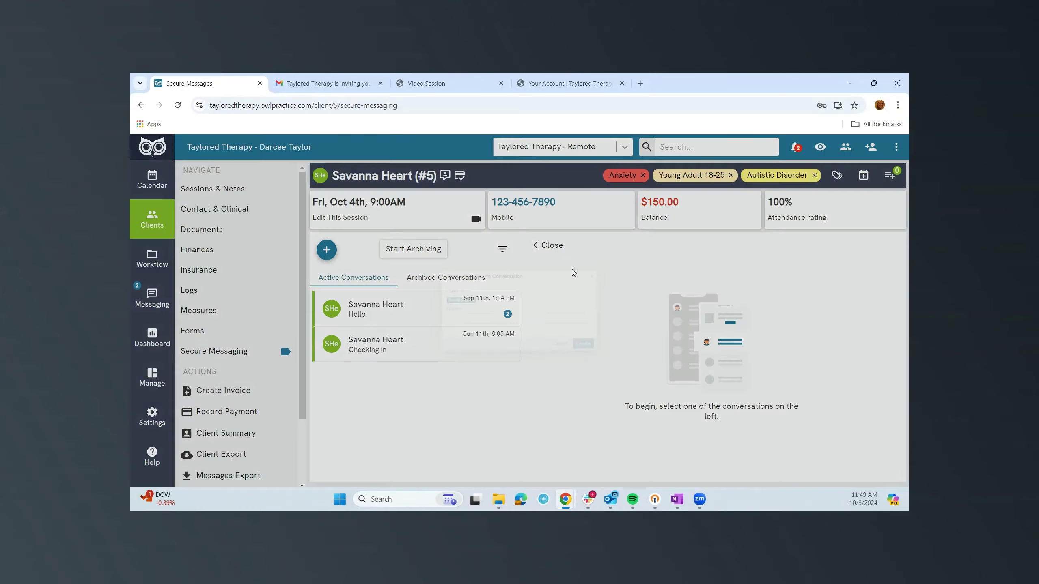
click(458, 326)
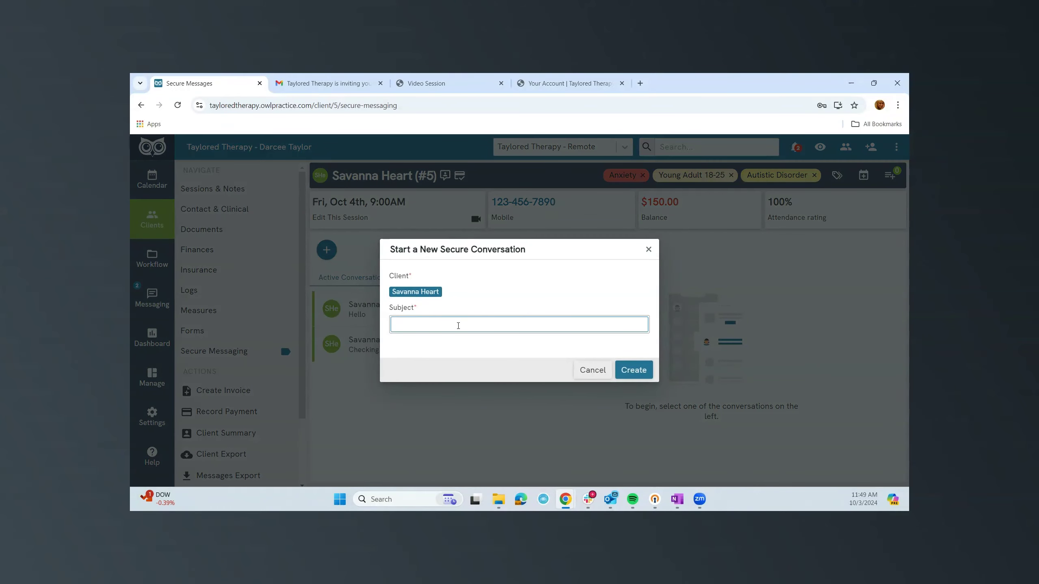
text(Hi)
click(643, 373)
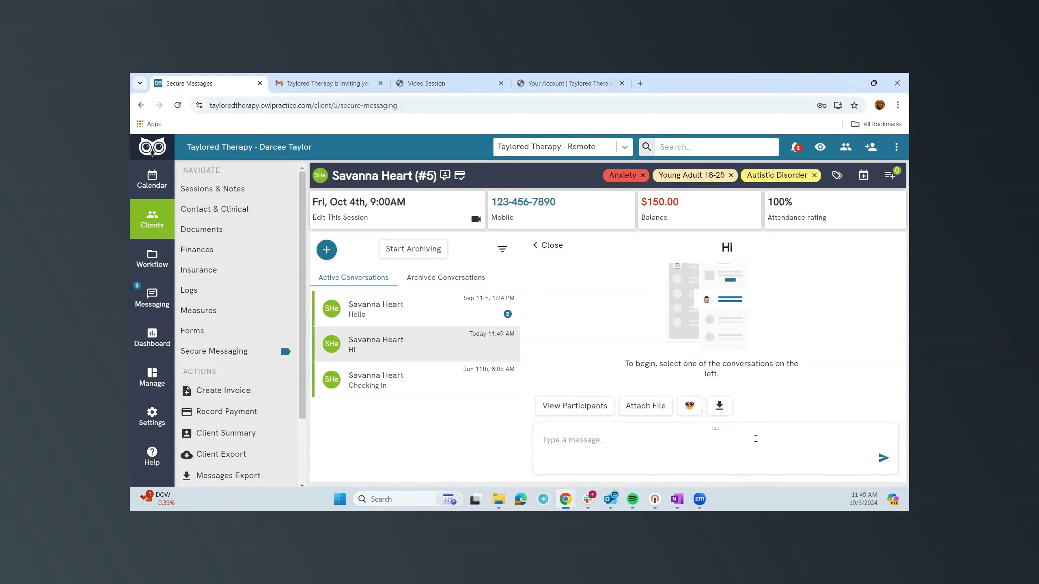
From the client portal, send 'Hello' in the newest 'Hi' secure conversation.
click(557, 83)
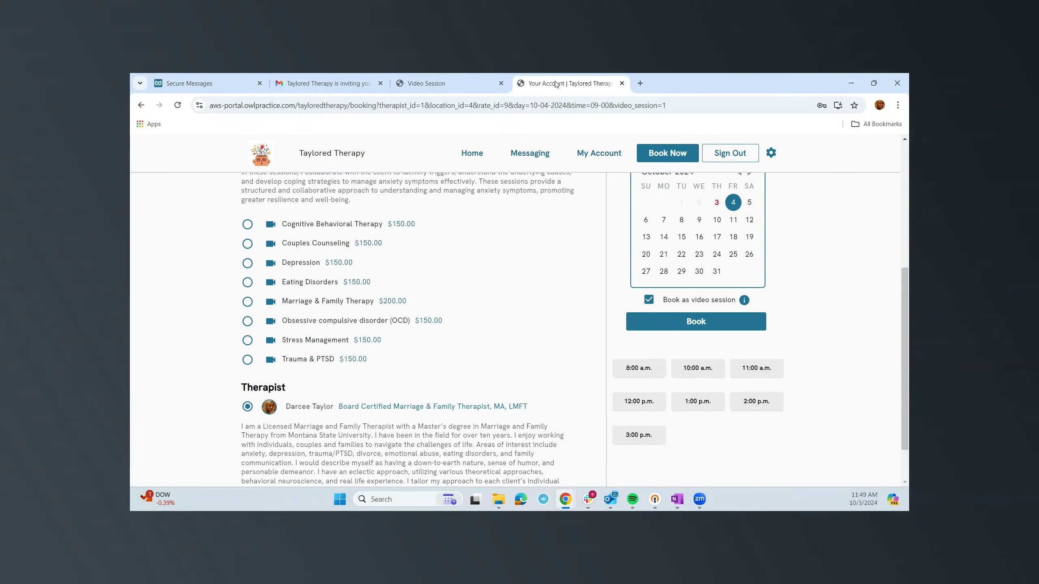
scroll(421, 286, up, 6)
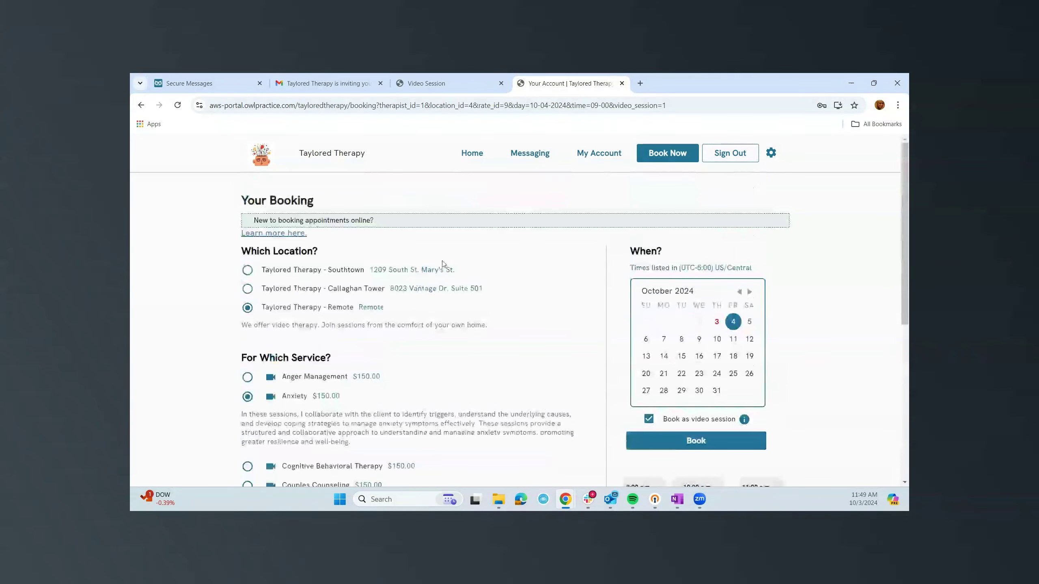
click(519, 157)
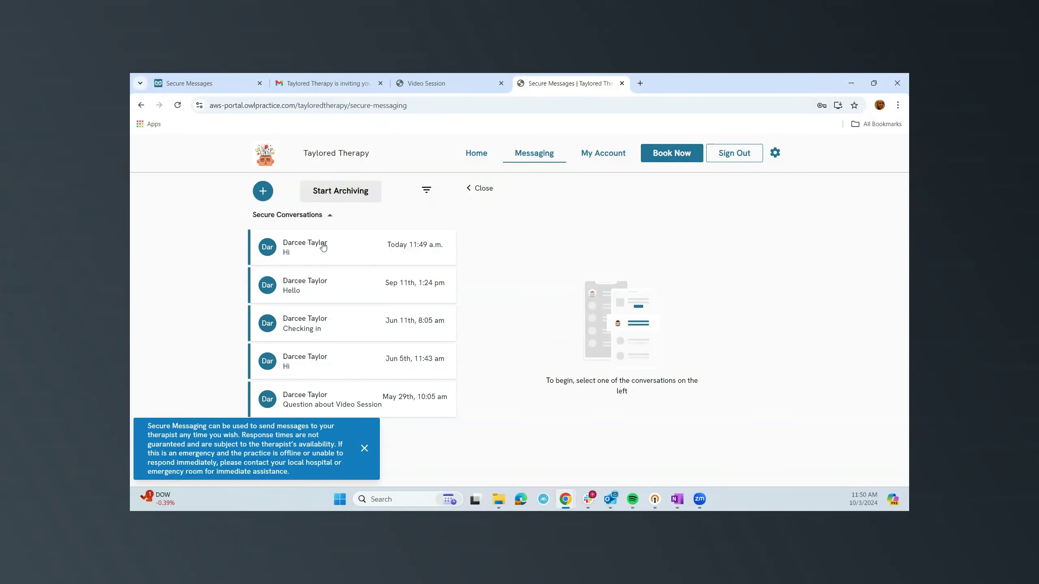
click(364, 448)
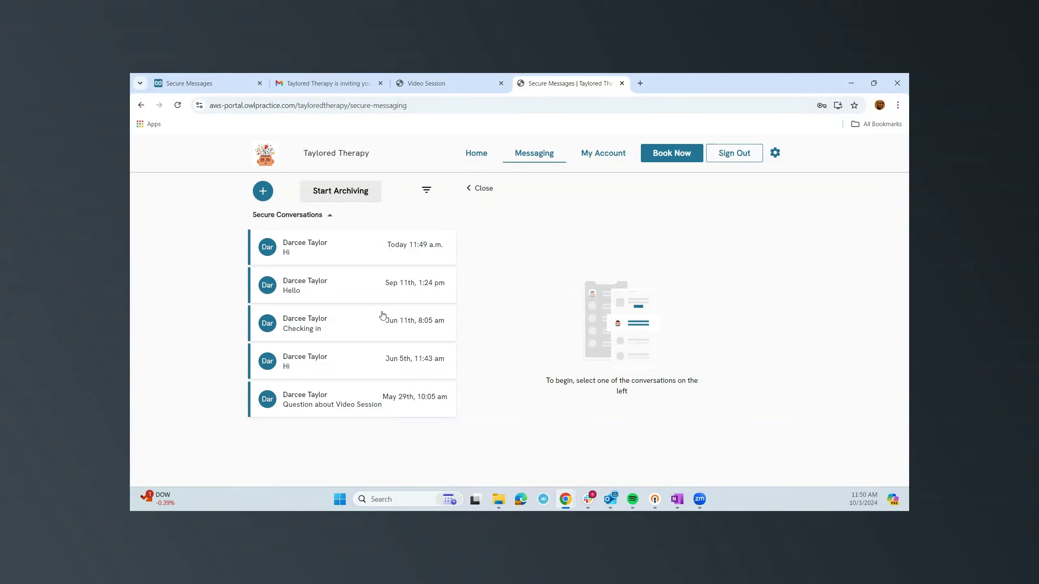
click(343, 256)
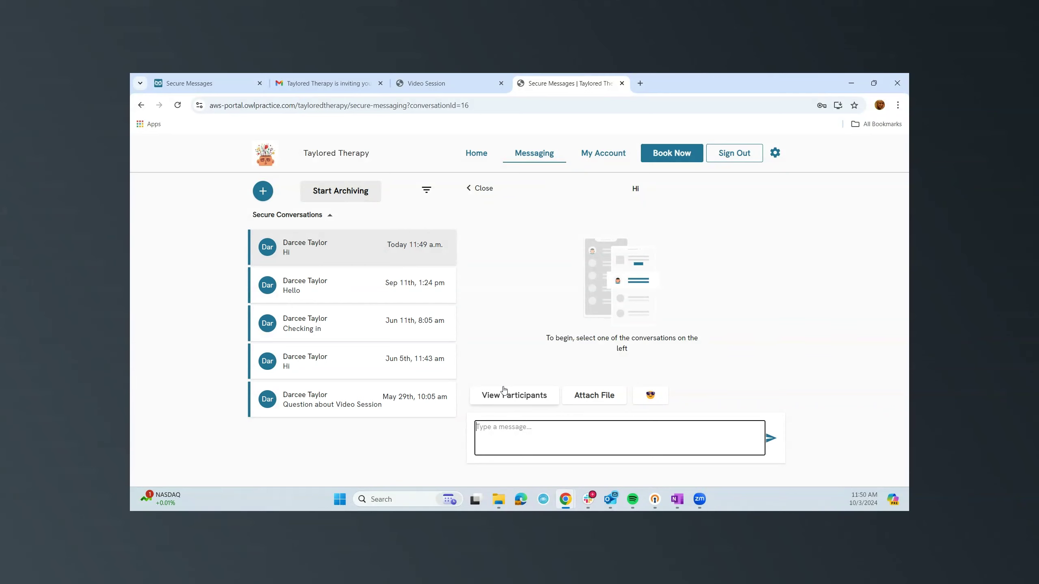
text(Hello)
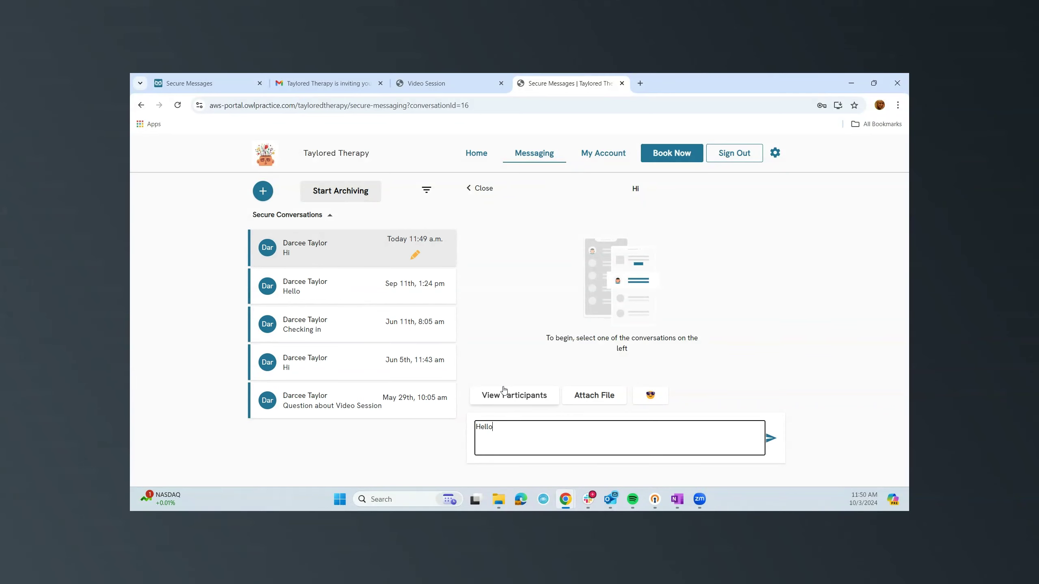
click(771, 438)
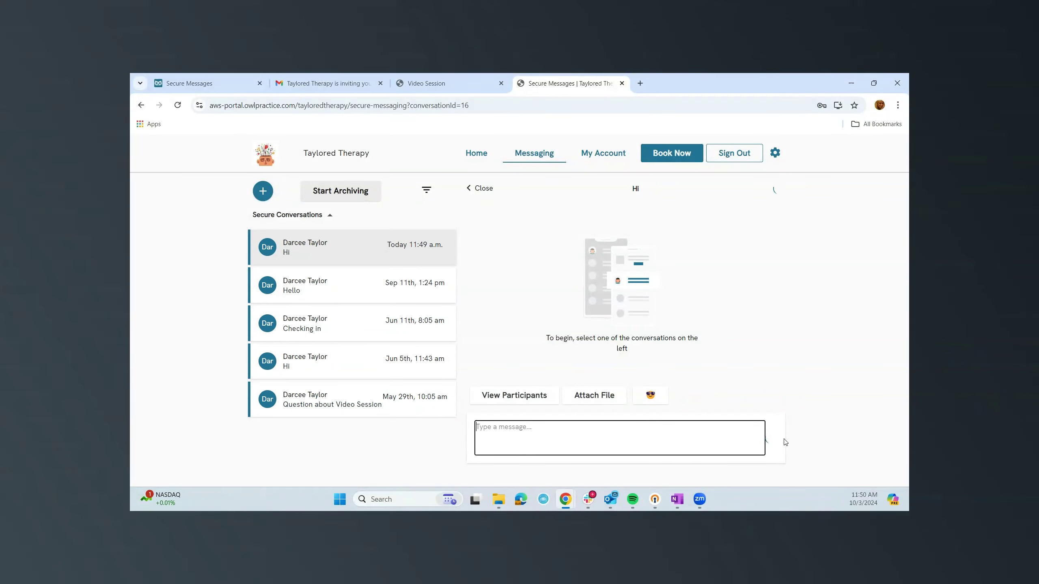
click(217, 86)
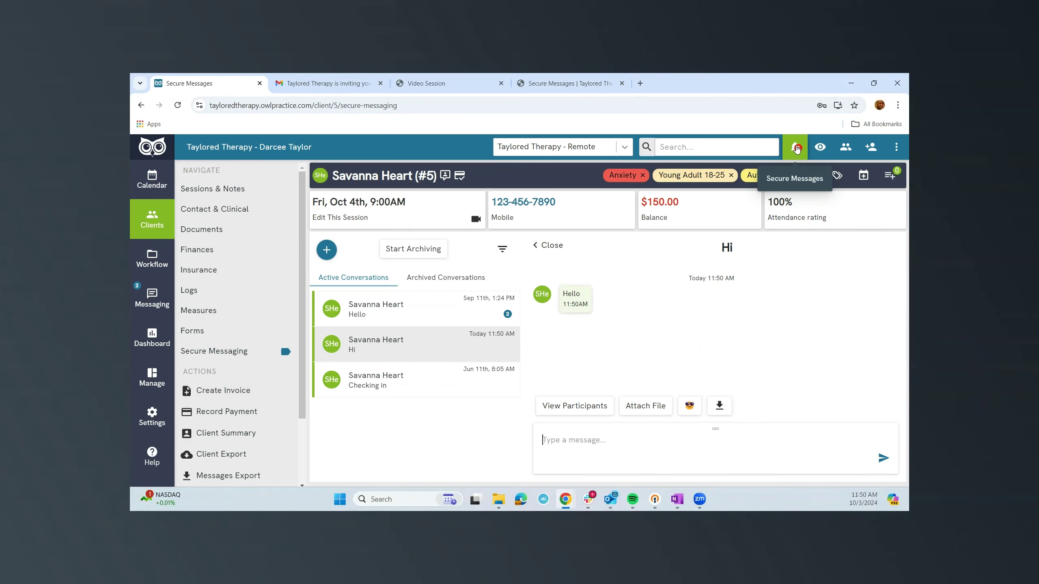
Open the unread Sep 11 'Hello' conversation from the clinician's notifications.
click(796, 149)
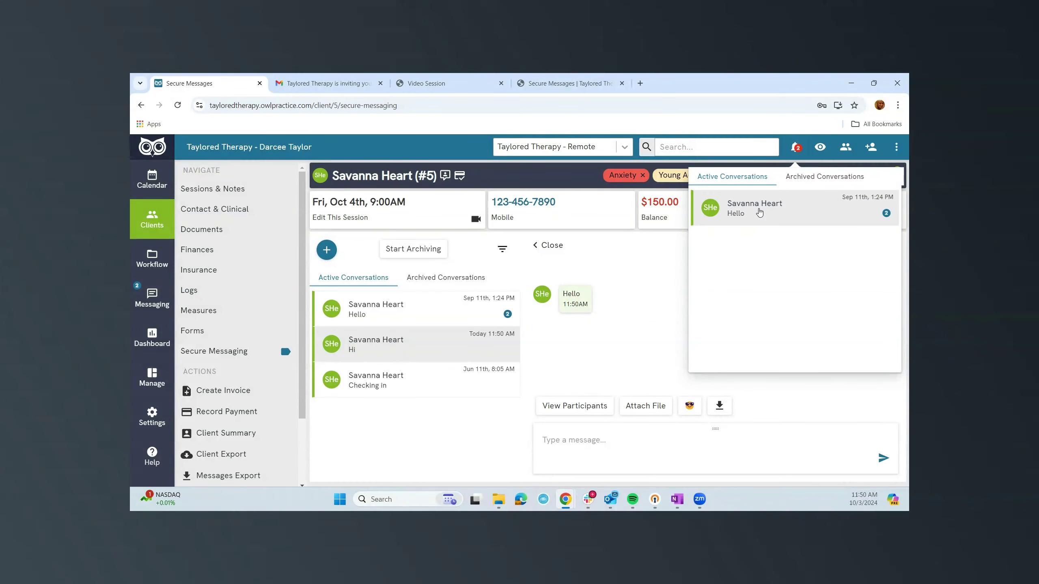
click(760, 212)
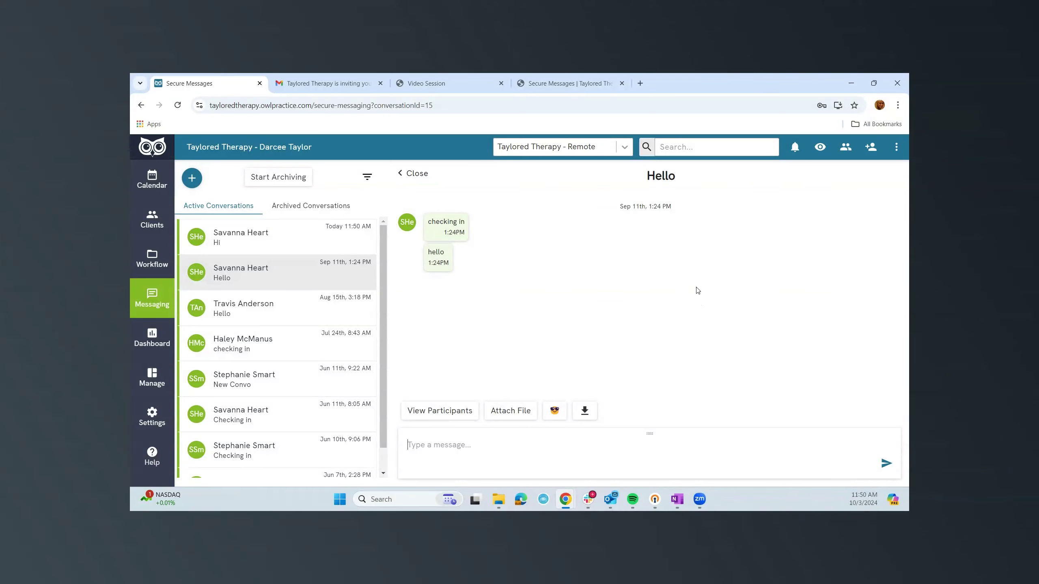
Read the Gmail 'Appointment Confirmed' email for 10-04-2024 9:00 AM, then return to the client portal.
click(323, 83)
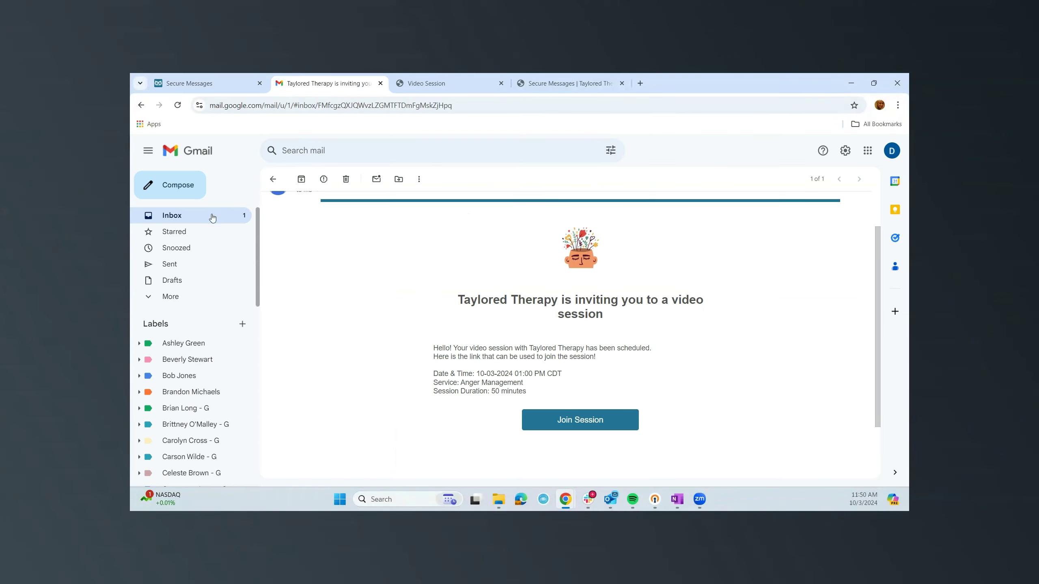
click(231, 216)
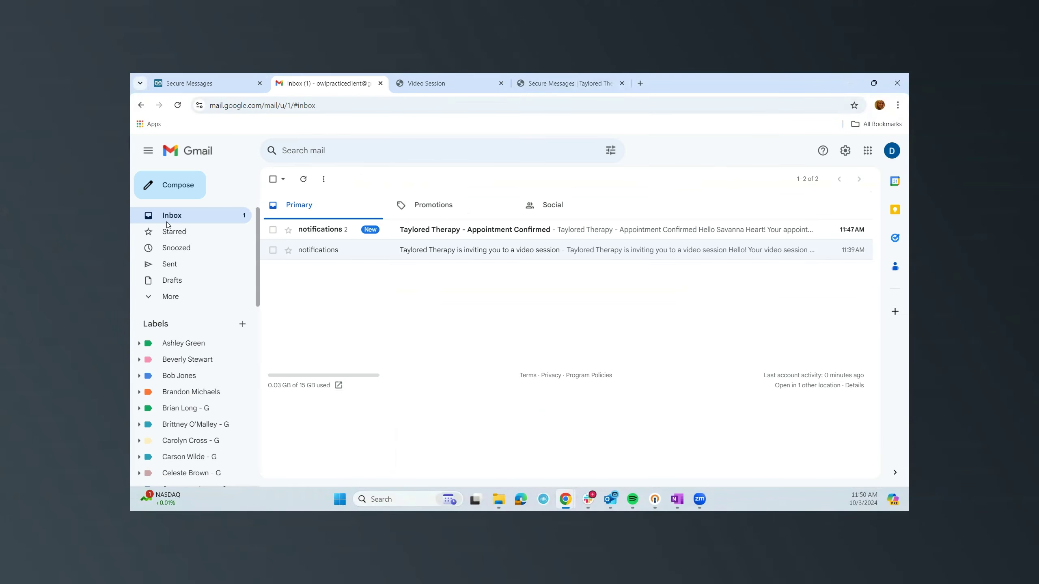
click(486, 231)
scroll(321, 328, down, 5)
scroll(321, 327, up, 5)
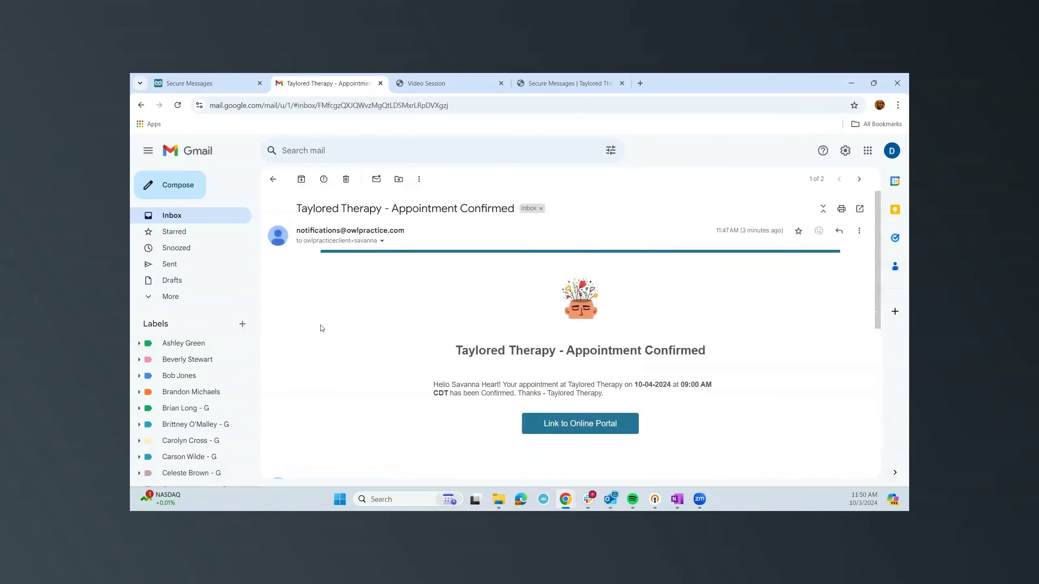
click(184, 216)
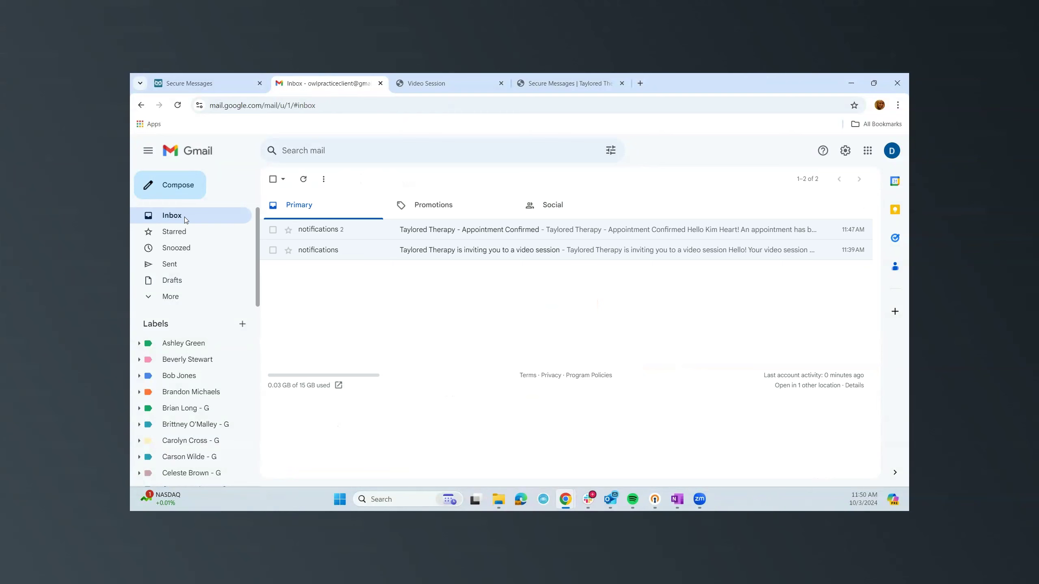
click(571, 83)
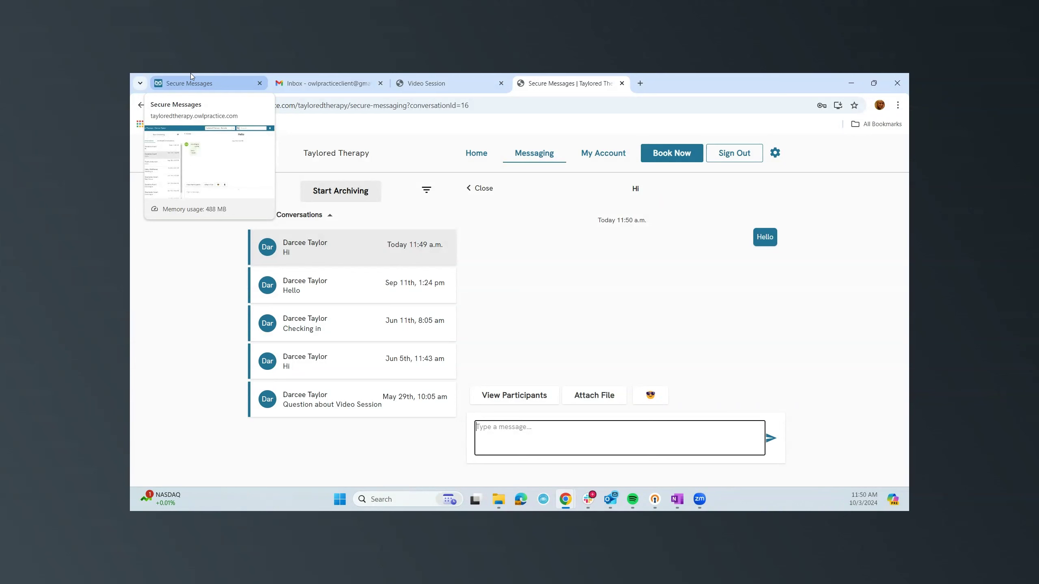
Browse the client portal's Home, Services, Profile and Locations pages, then return to clinician messaging.
click(473, 162)
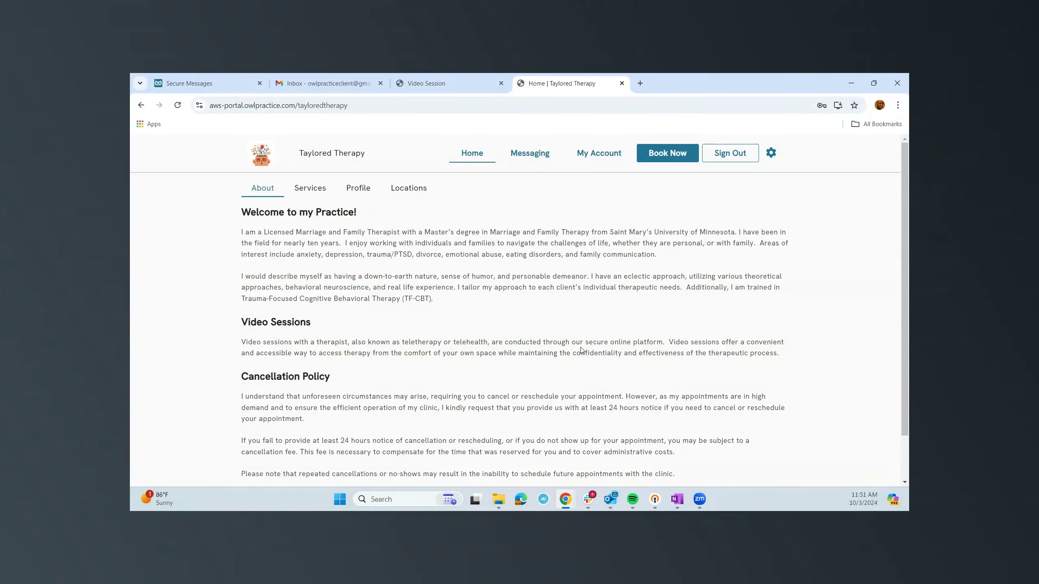
click(311, 187)
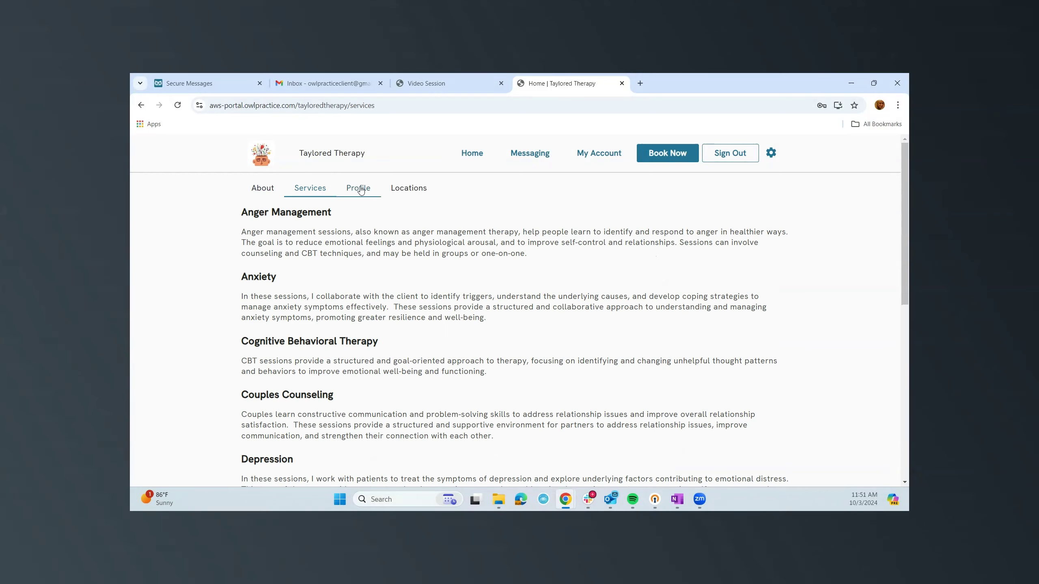
click(358, 188)
click(408, 188)
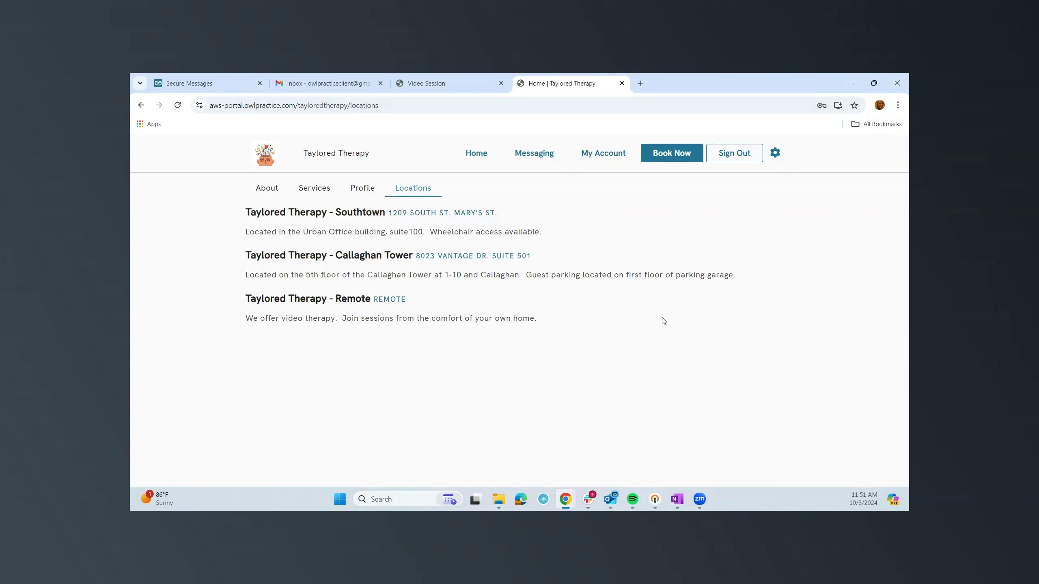
click(198, 86)
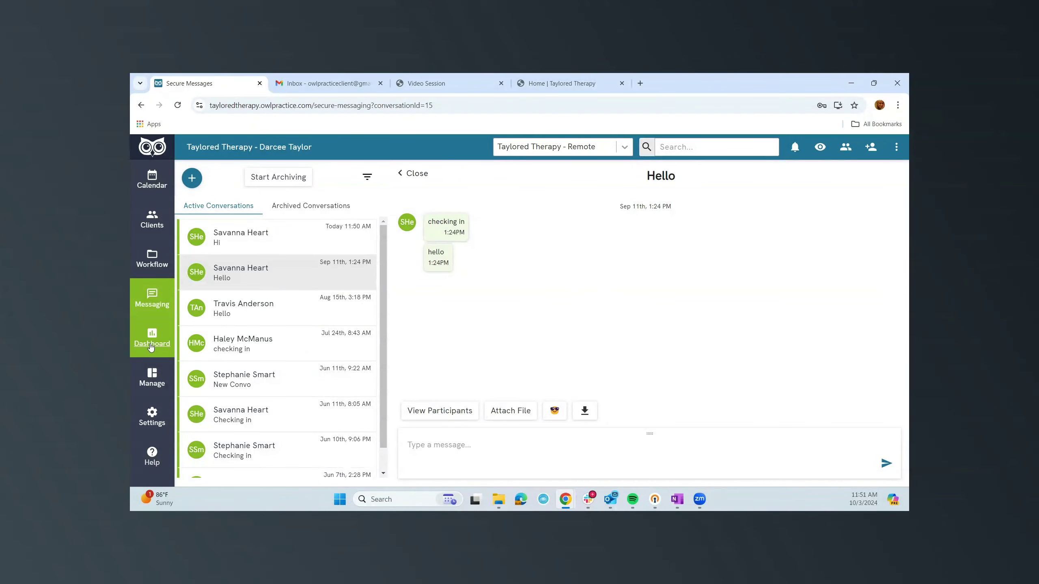
Compare Callaghan Tower and Remote location filters, then list Remote's 63 sessions under Attendance.
click(146, 261)
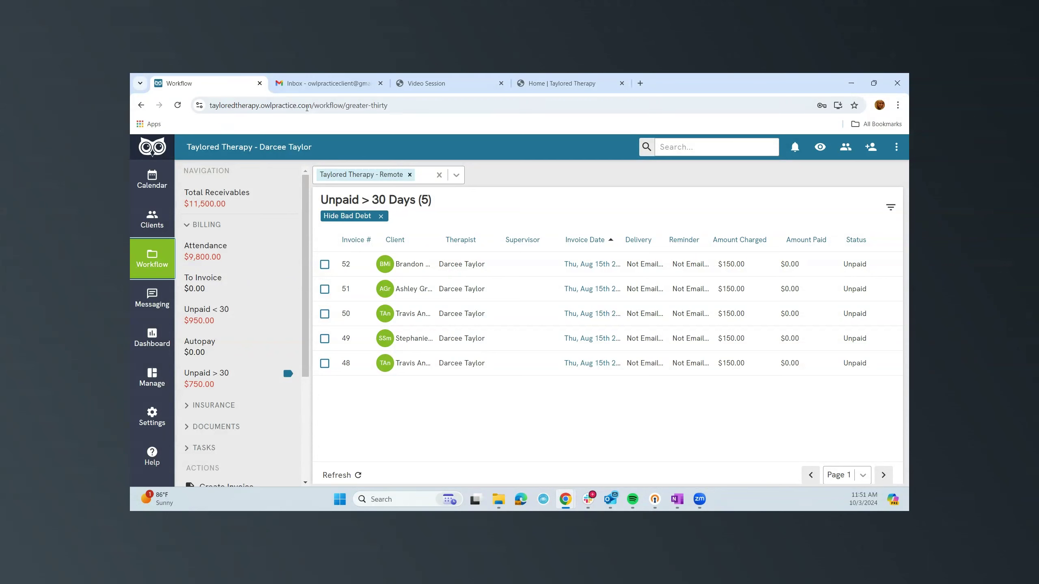
click(456, 176)
click(450, 214)
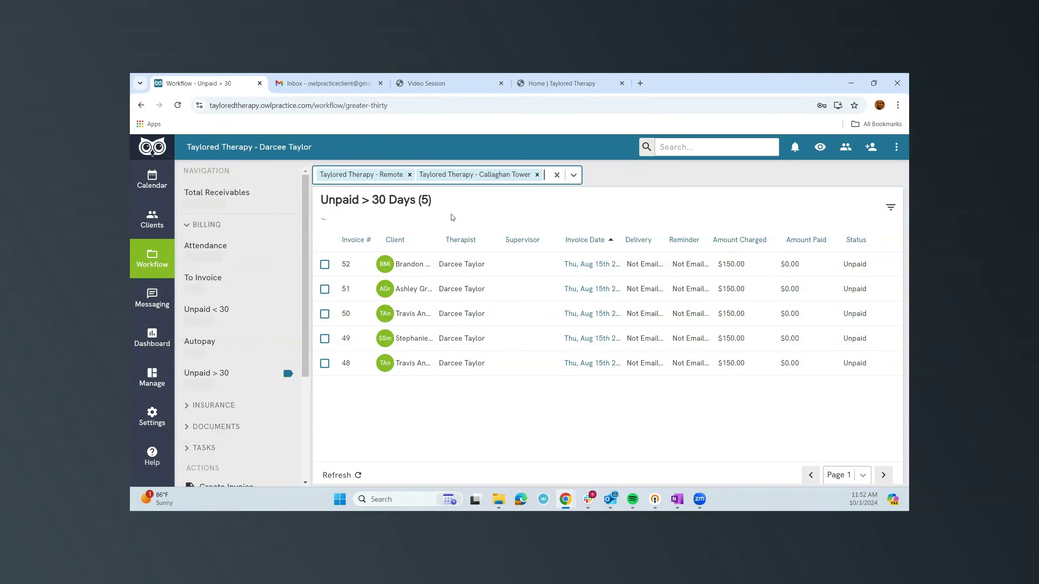
click(409, 175)
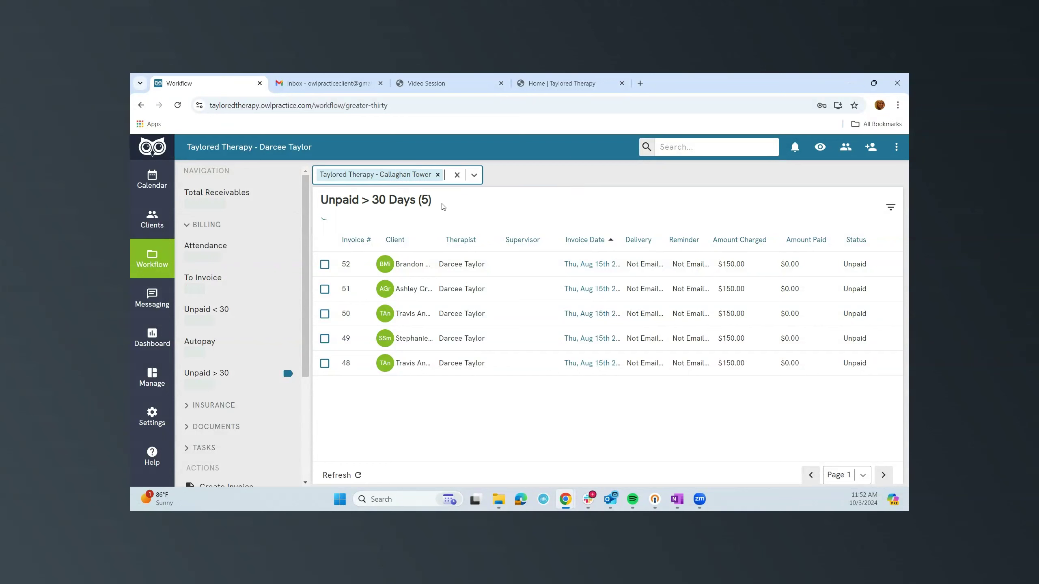
click(438, 175)
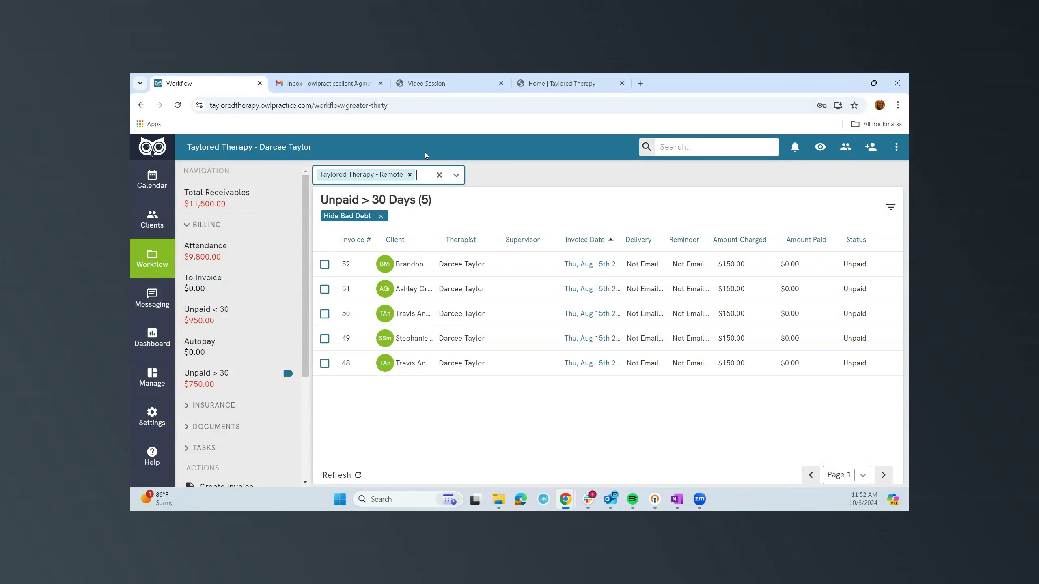
click(208, 248)
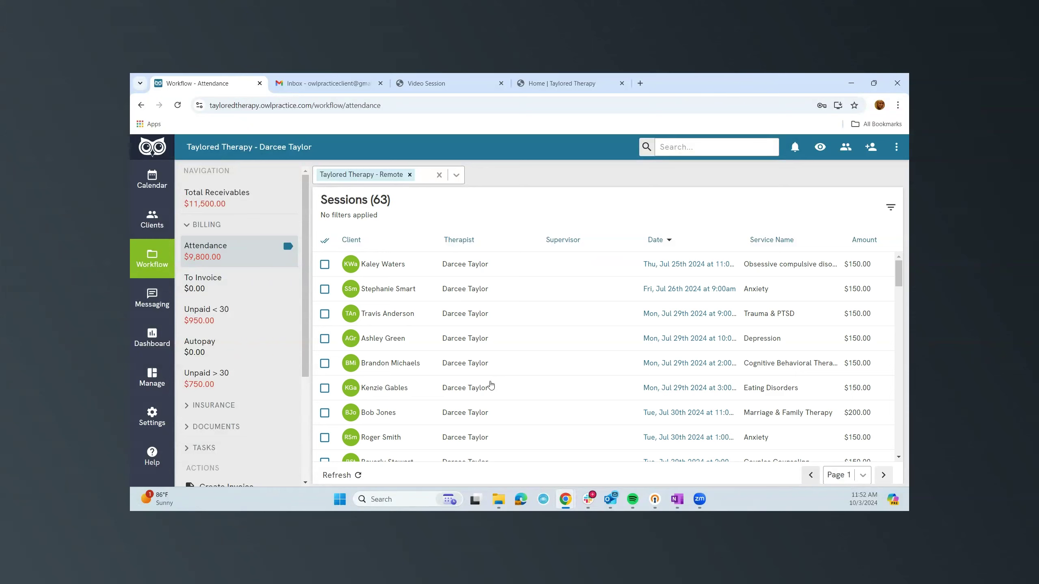
Mark session #112 (OCD) as Attended, then check the now-empty To Invoice list.
scroll(493, 383, down, 3)
scroll(902, 302, up, 3)
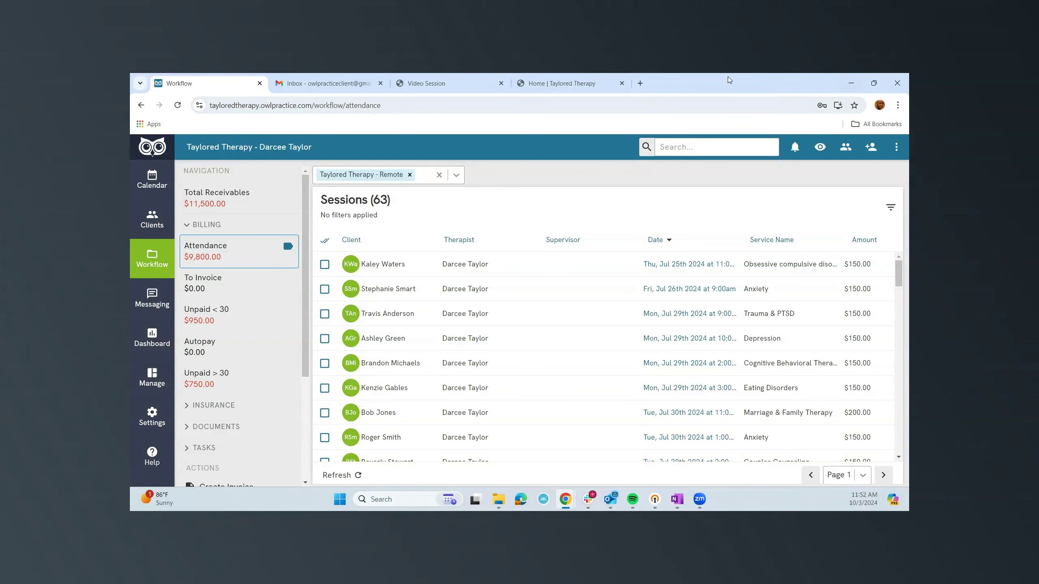
click(321, 272)
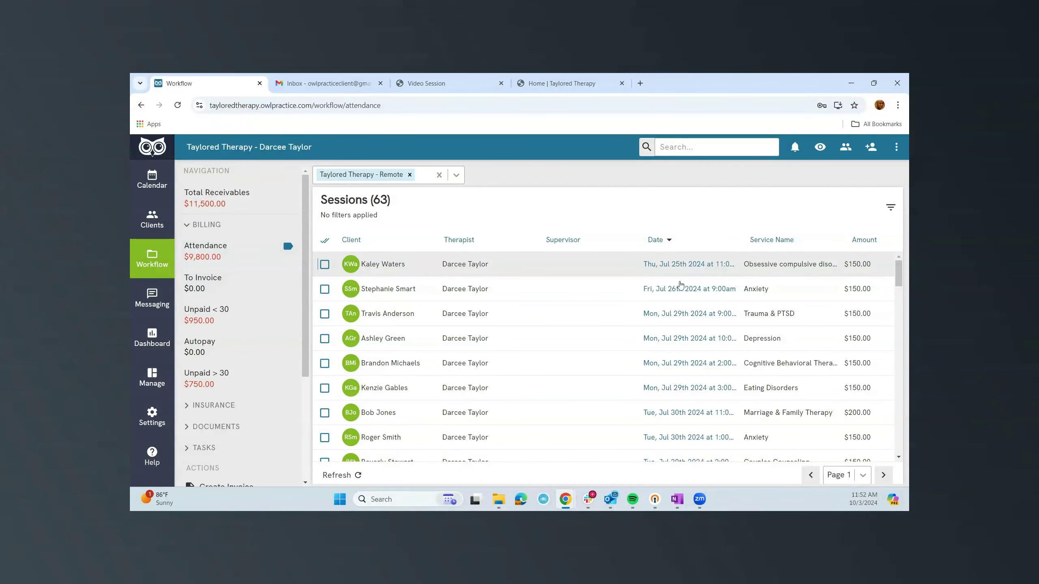
click(708, 279)
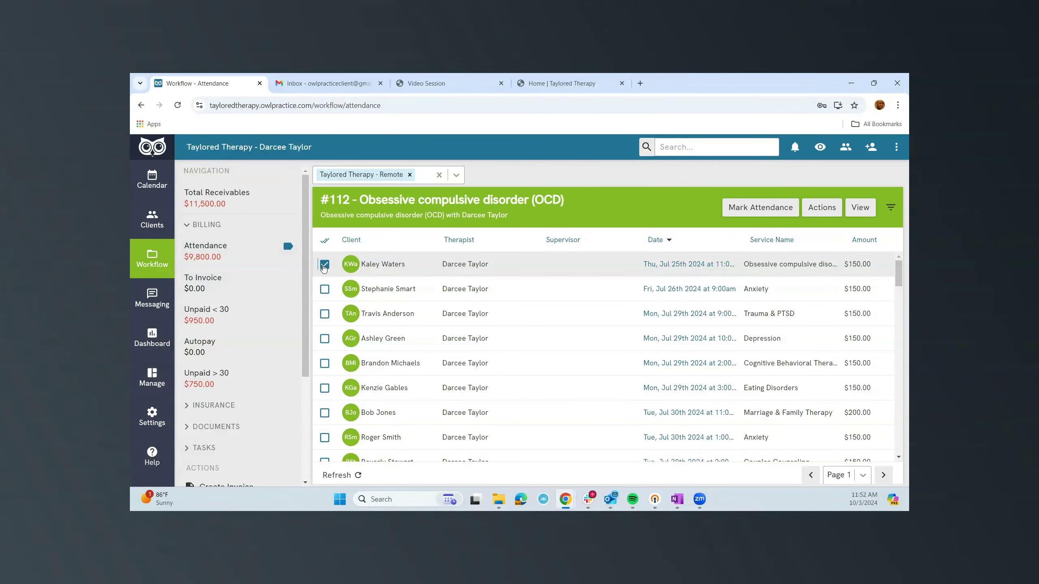
click(766, 209)
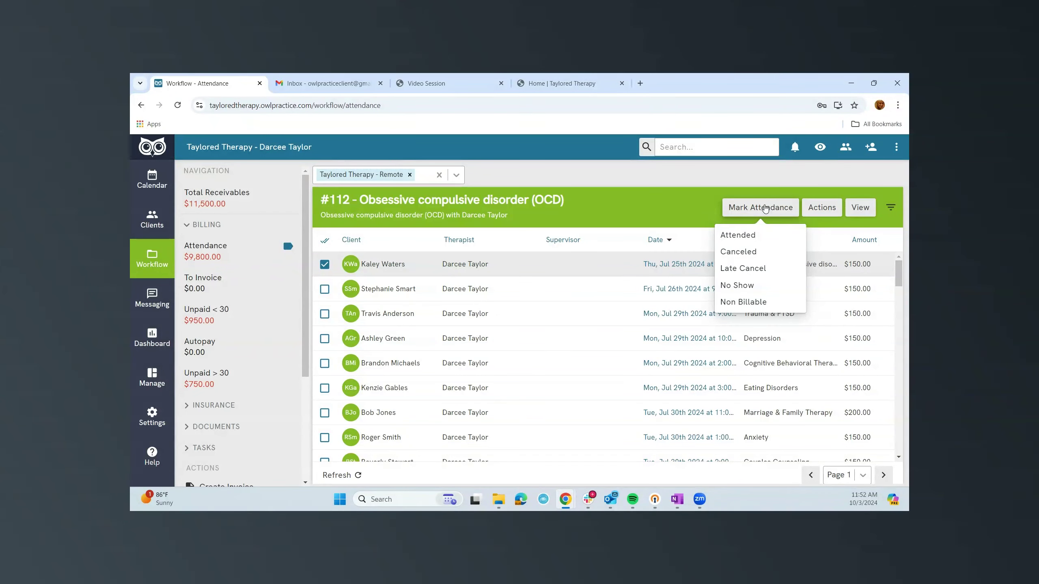
click(728, 239)
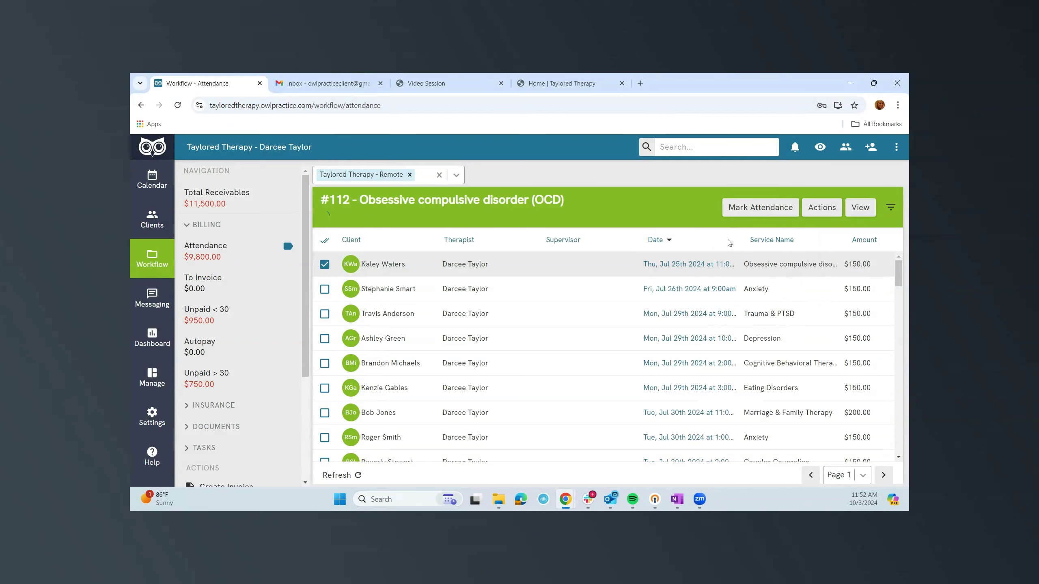
click(194, 286)
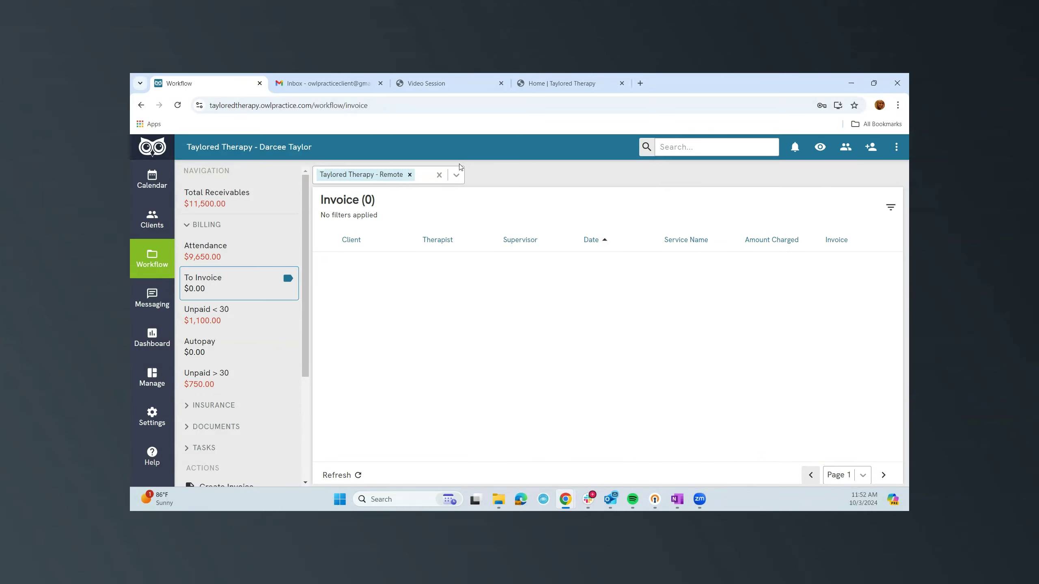
Change the location filter to Callaghan Tower instead of Remote.
click(457, 176)
click(432, 212)
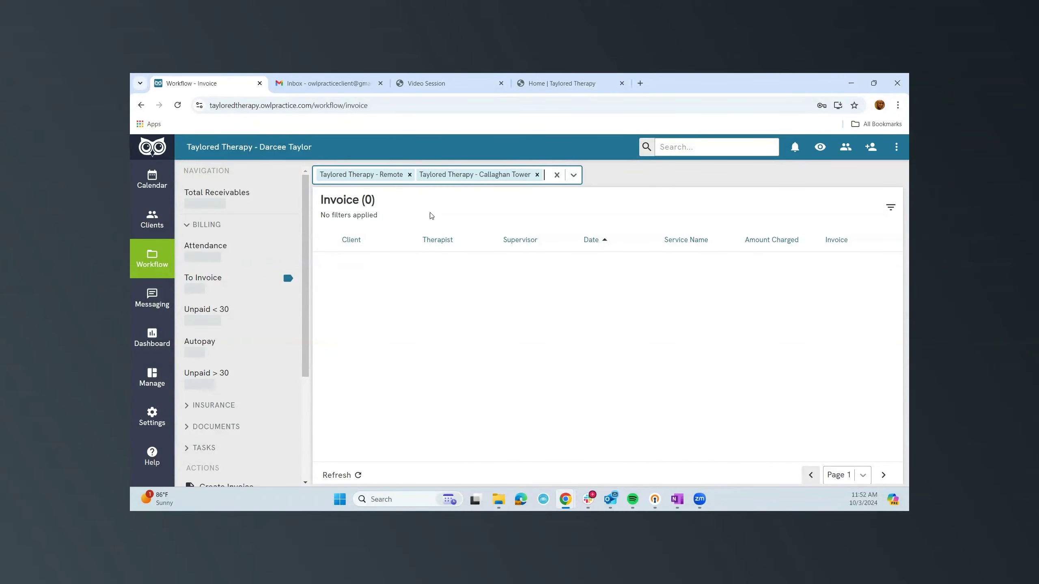
click(410, 175)
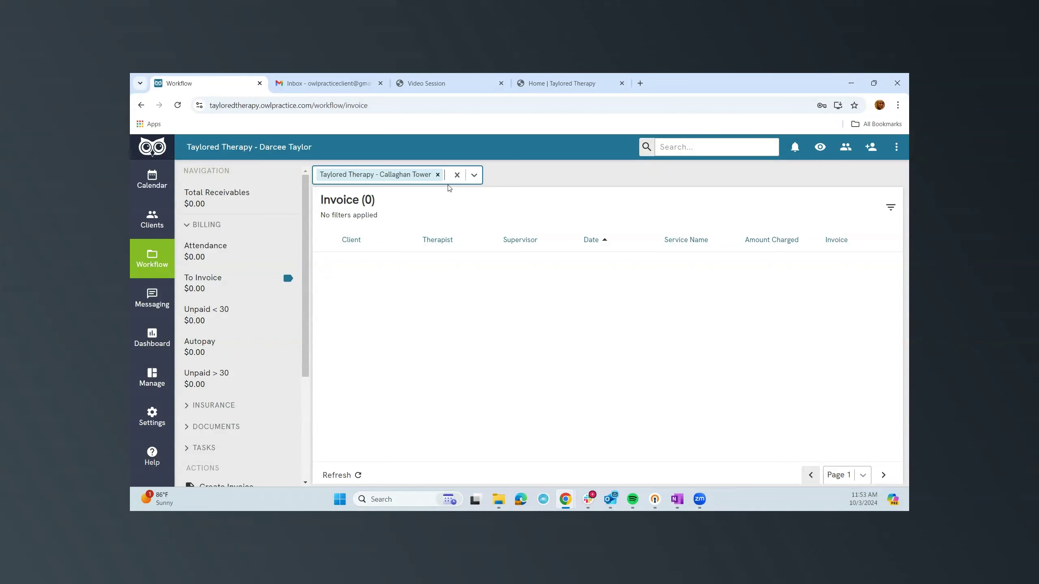
Check invoices unpaid under 30 days, then show the Notes - 4 list under Documents.
click(207, 328)
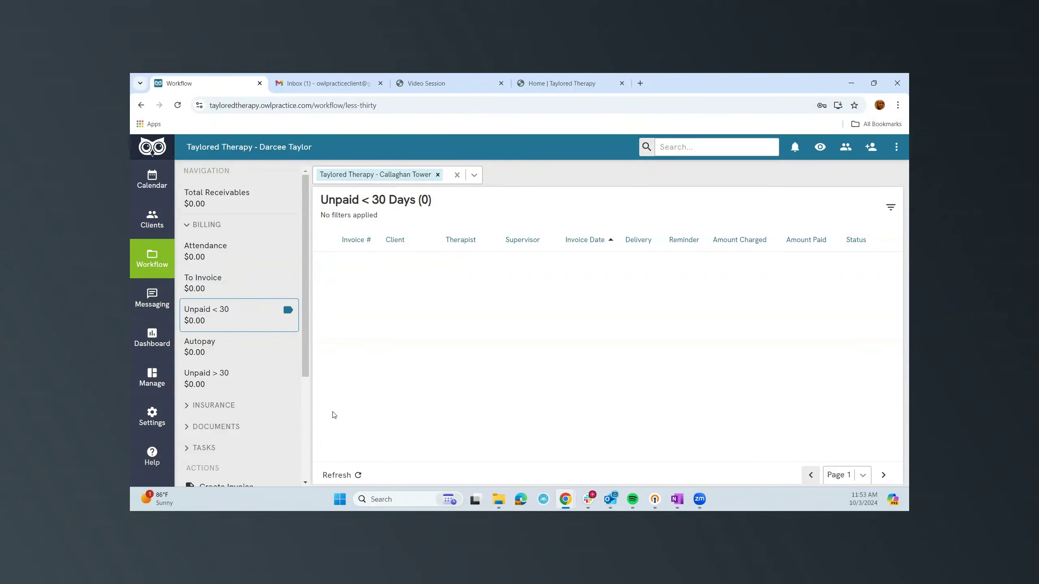
scroll(234, 404, down, 3)
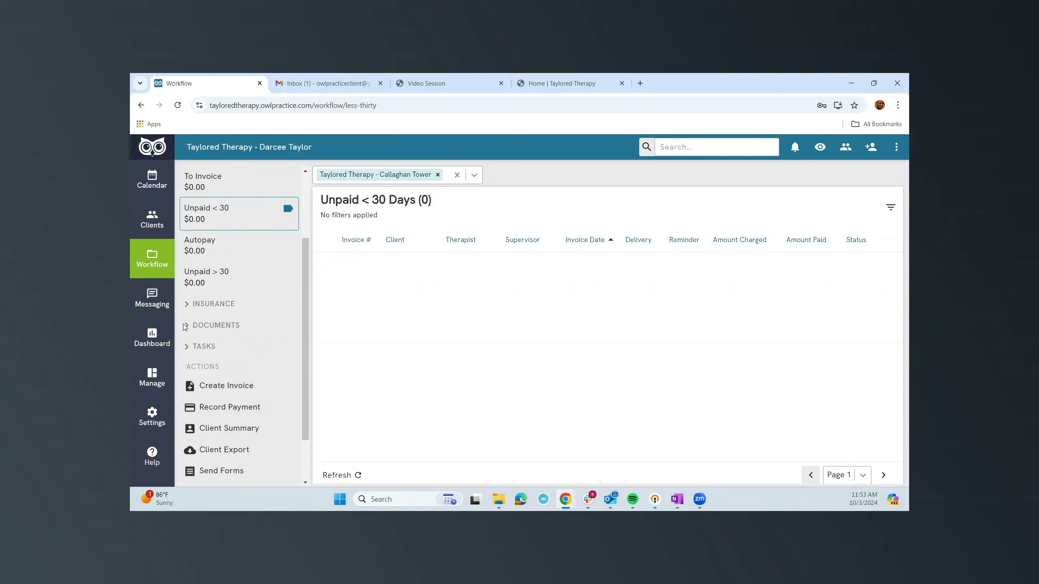
click(188, 330)
click(198, 354)
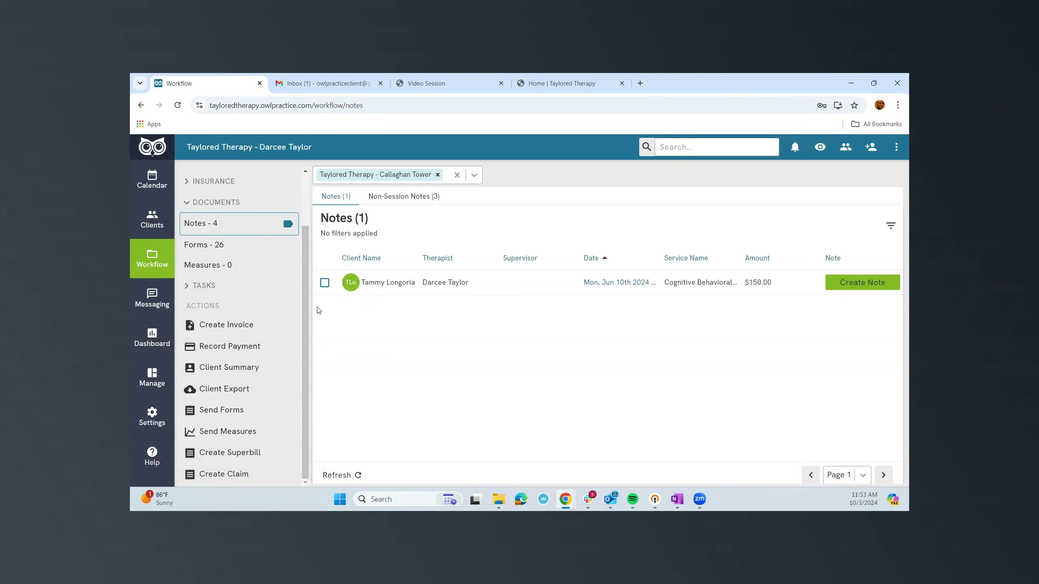
Review the To Do's list, then scroll through the Forms sent to clients.
click(188, 285)
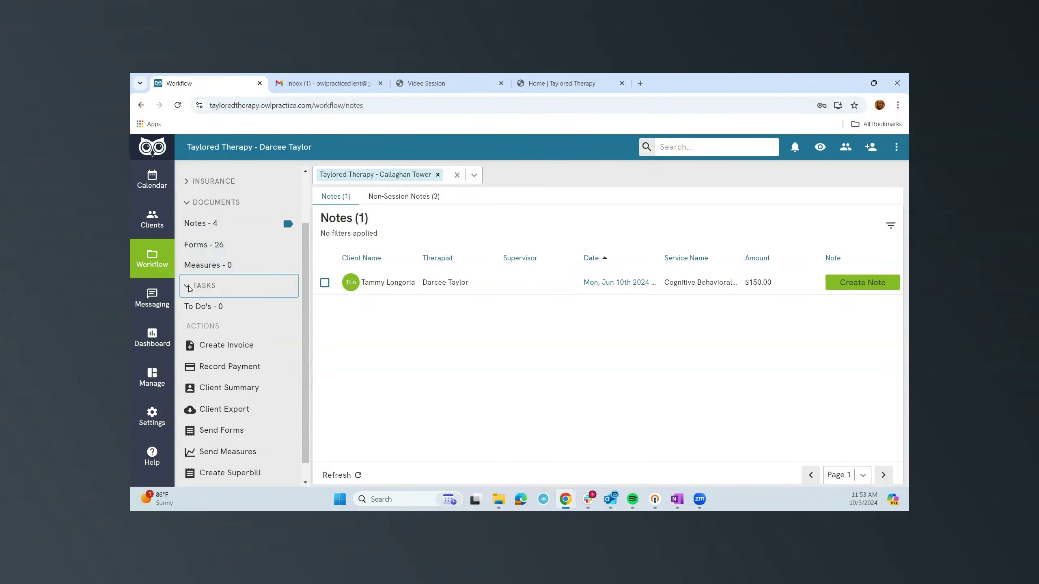
click(195, 307)
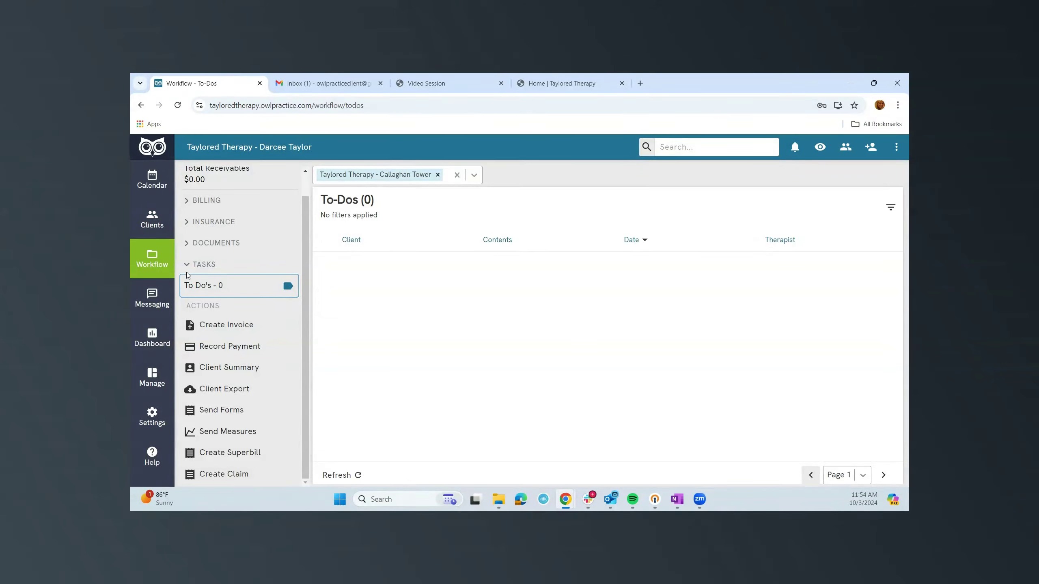
click(187, 248)
click(205, 283)
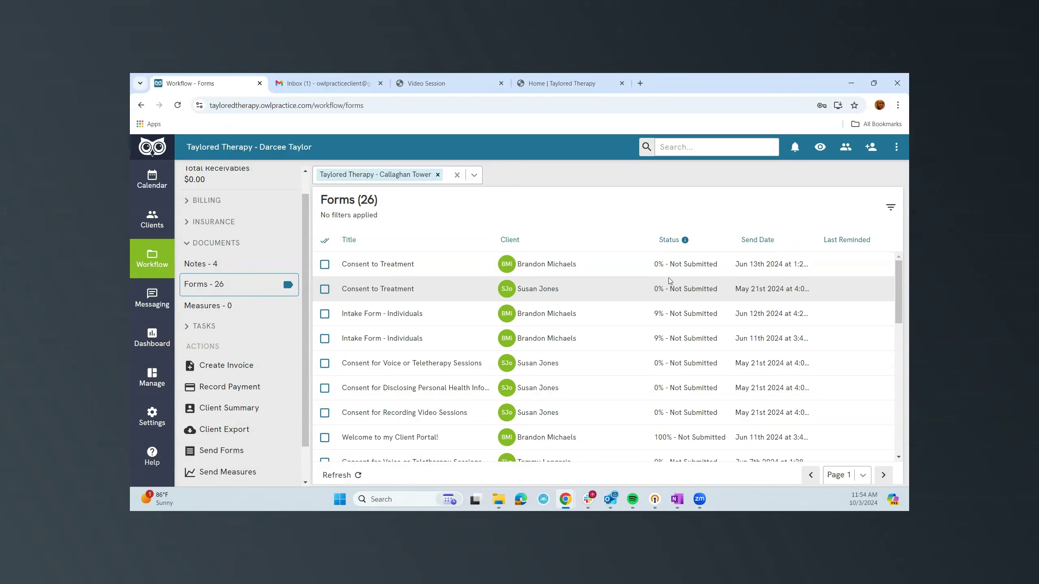
scroll(702, 329, down, 10)
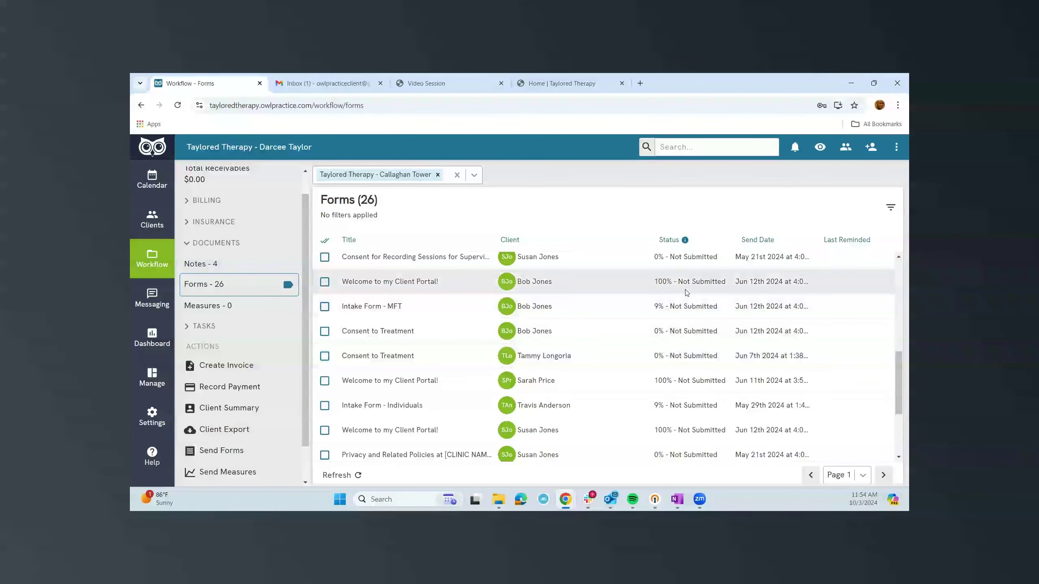
scroll(687, 292, down, 3)
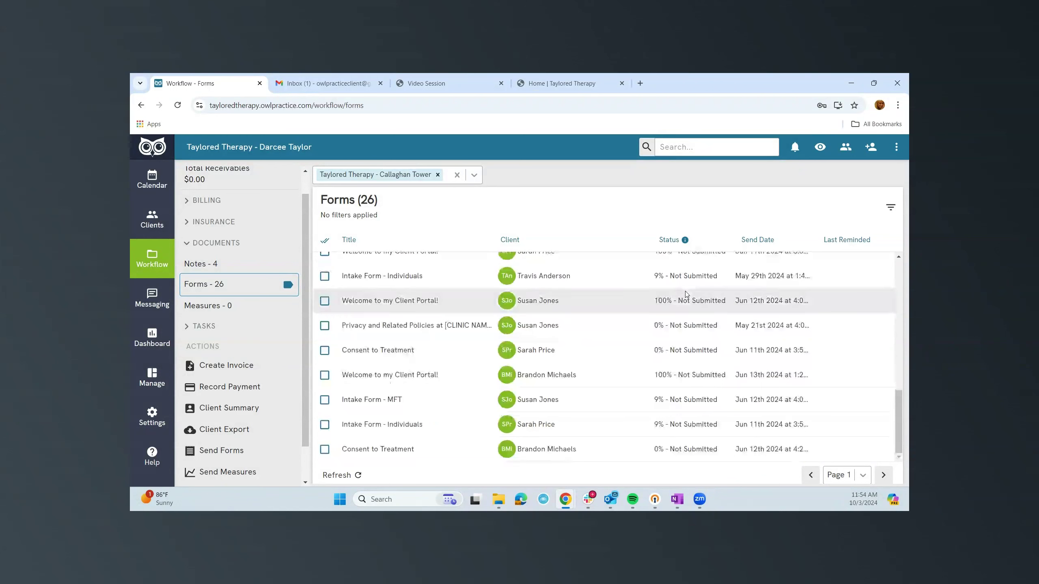
scroll(691, 315, up, 10)
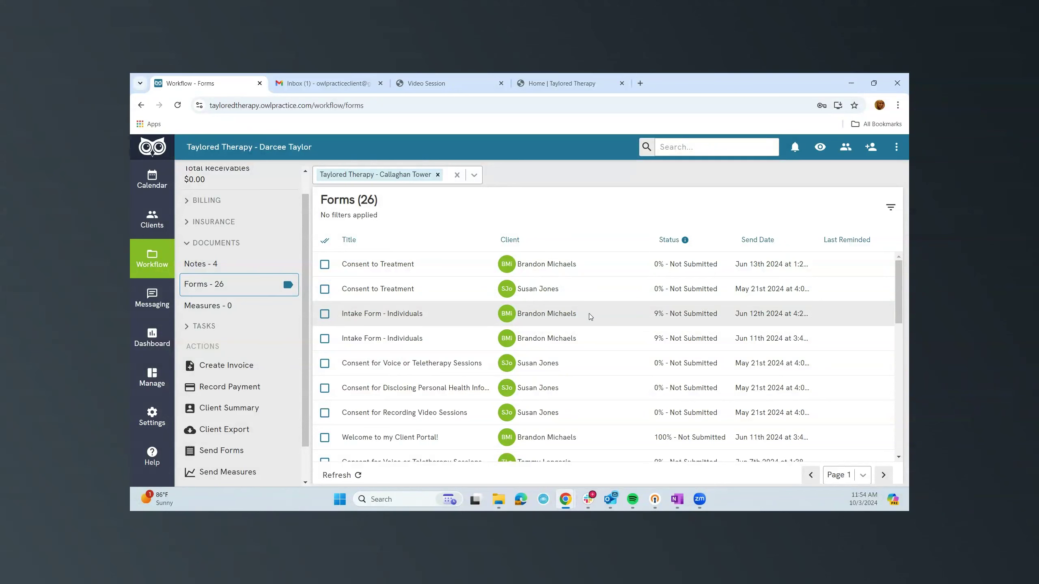
Check the sent Measures list, then return to Secure Messaging conversations.
click(210, 306)
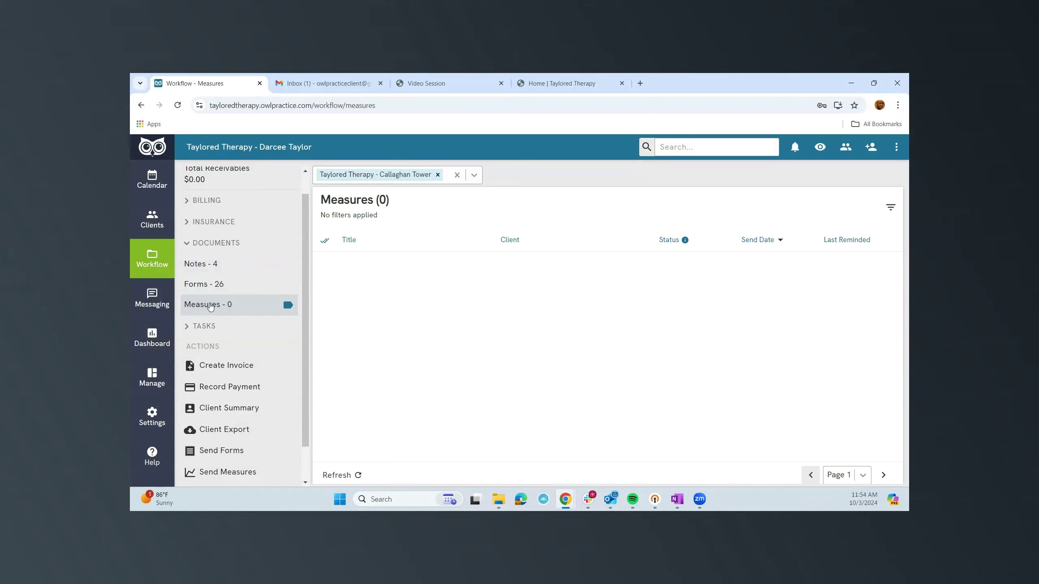
click(210, 306)
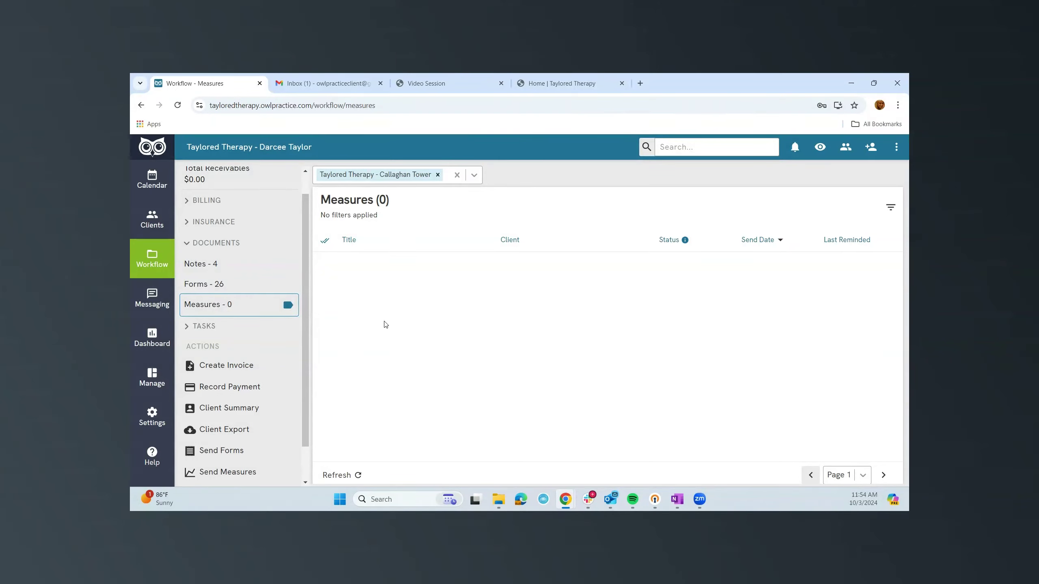
click(147, 313)
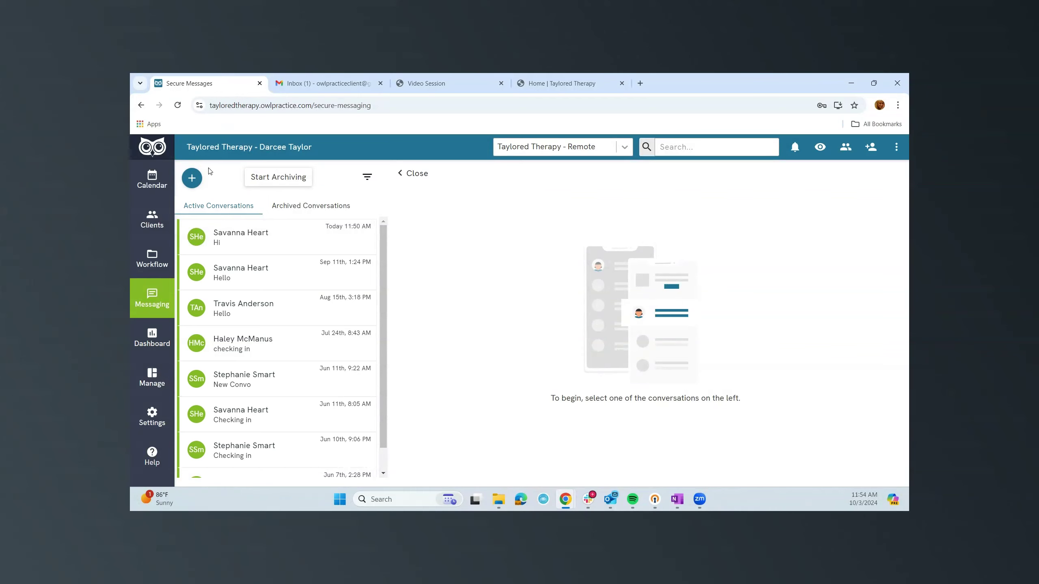
Open the Jun 11th 'Checking in' conversation.
scroll(263, 371, down, 1)
scroll(265, 372, up, 1)
click(259, 407)
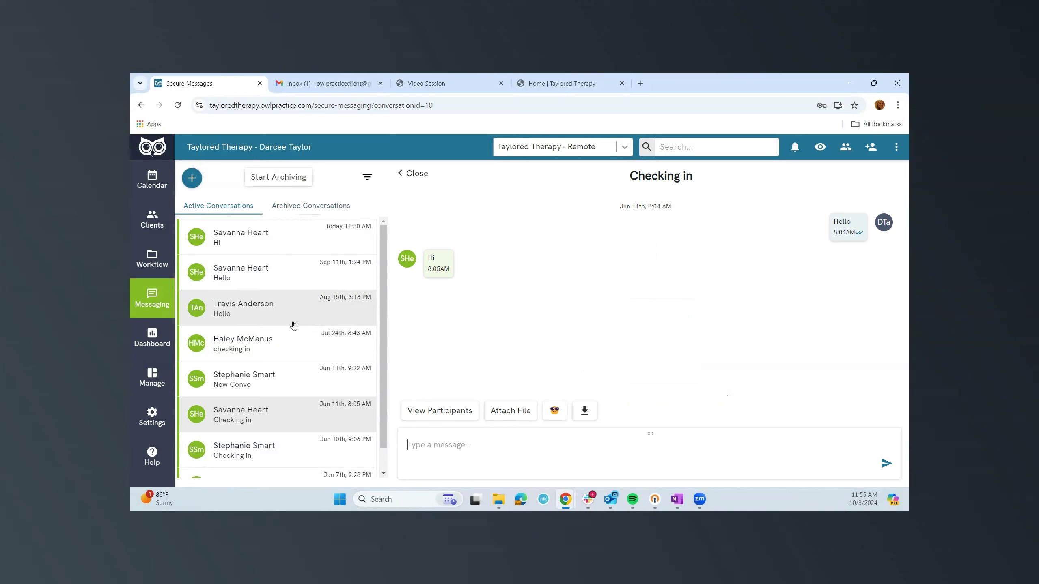
Archive the Jun 11th, Jun 7th, Jun 10th and remaining older conversations, then go to Manage.
click(279, 180)
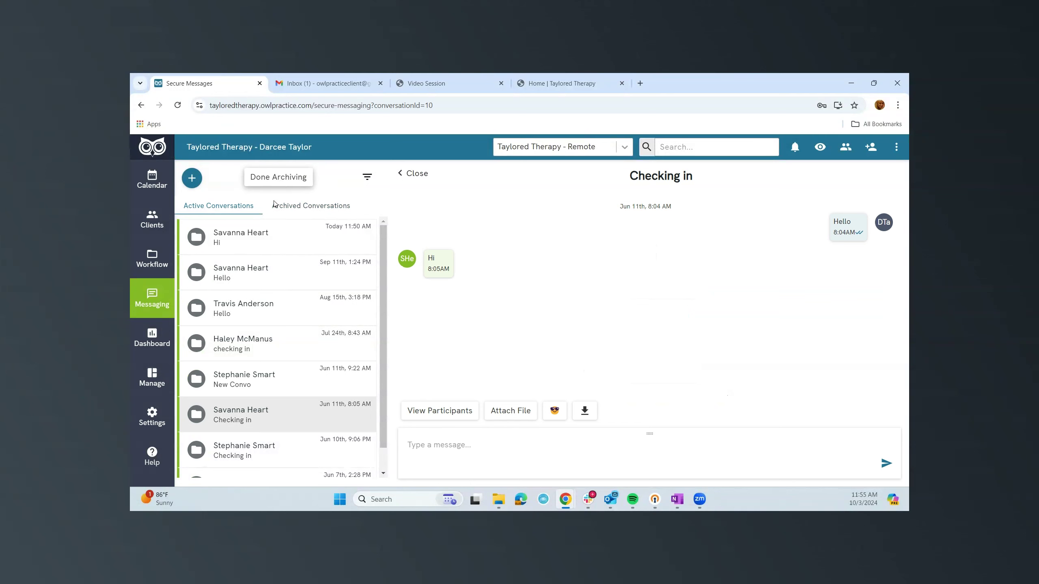
click(196, 417)
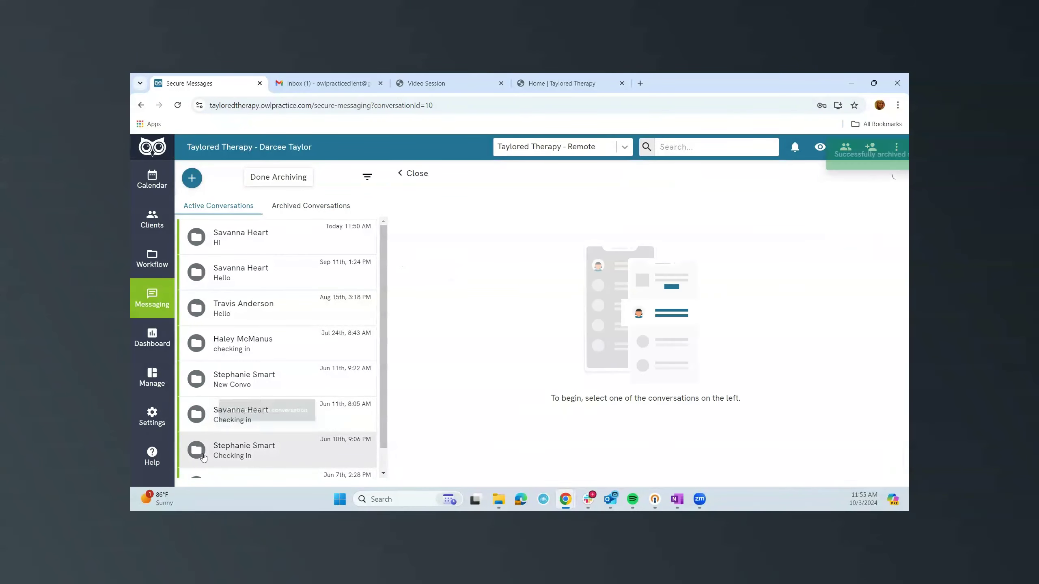
click(200, 453)
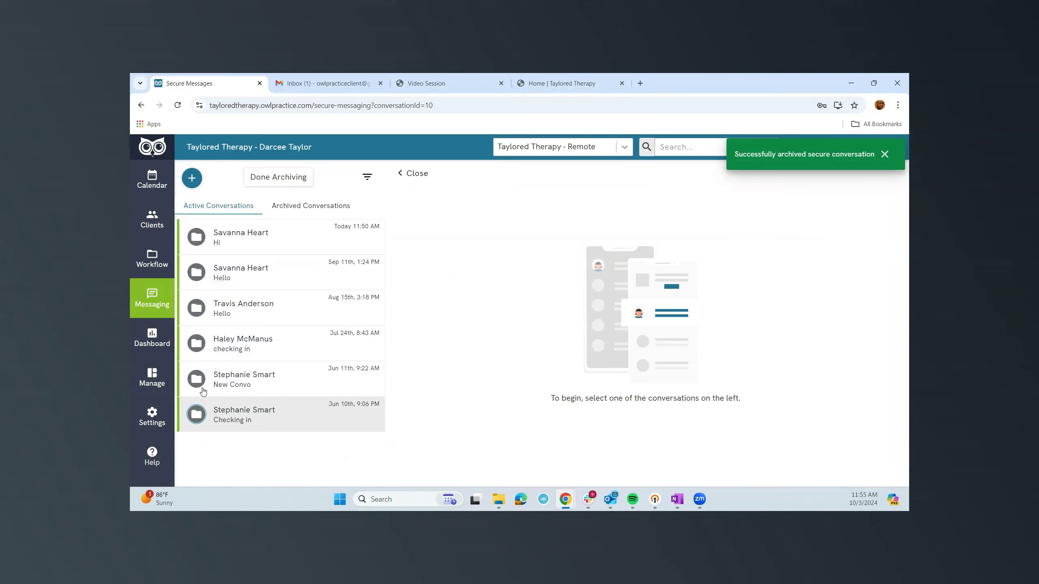
click(196, 414)
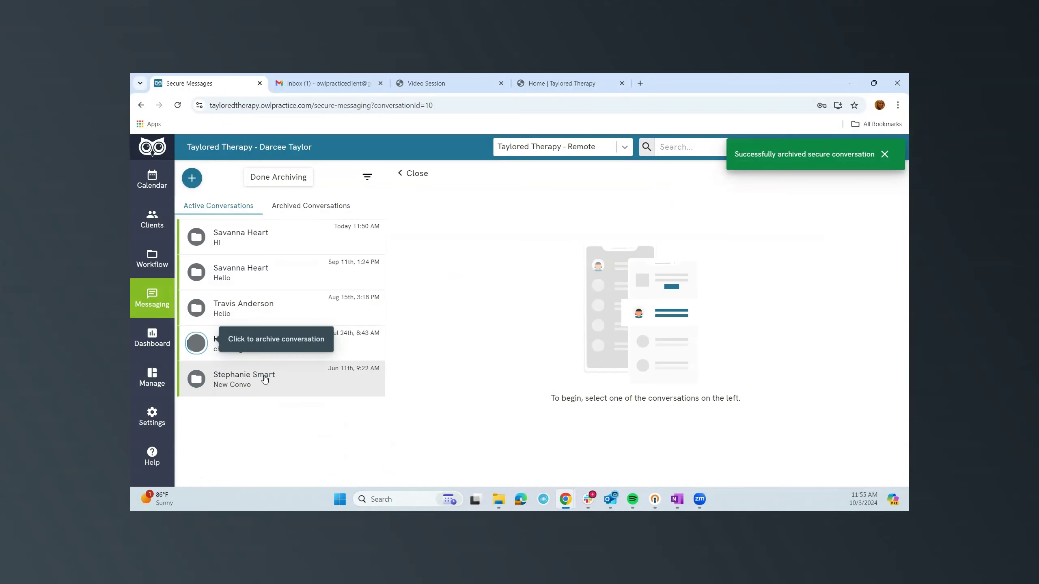
click(198, 308)
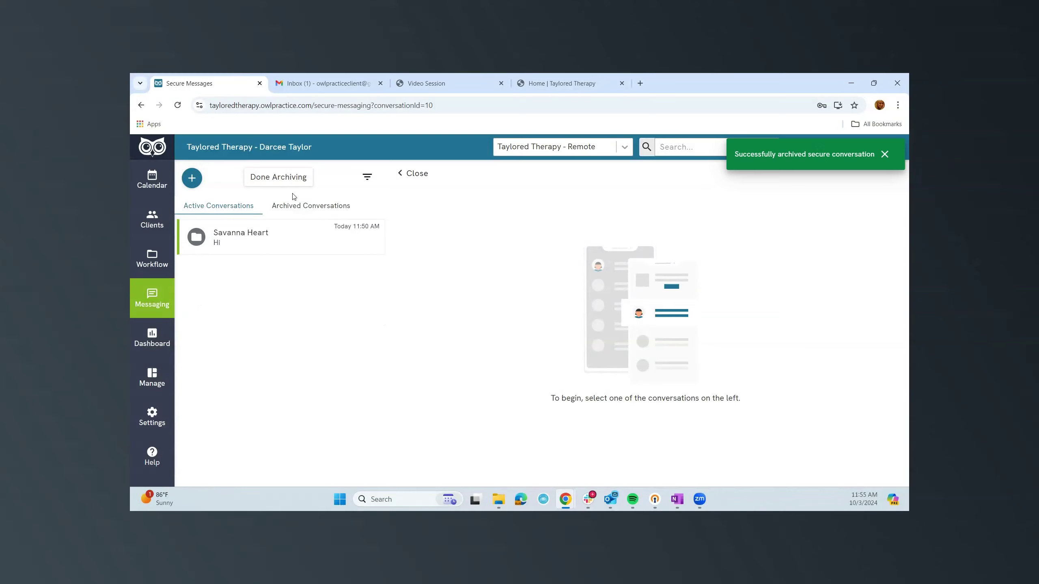
click(287, 180)
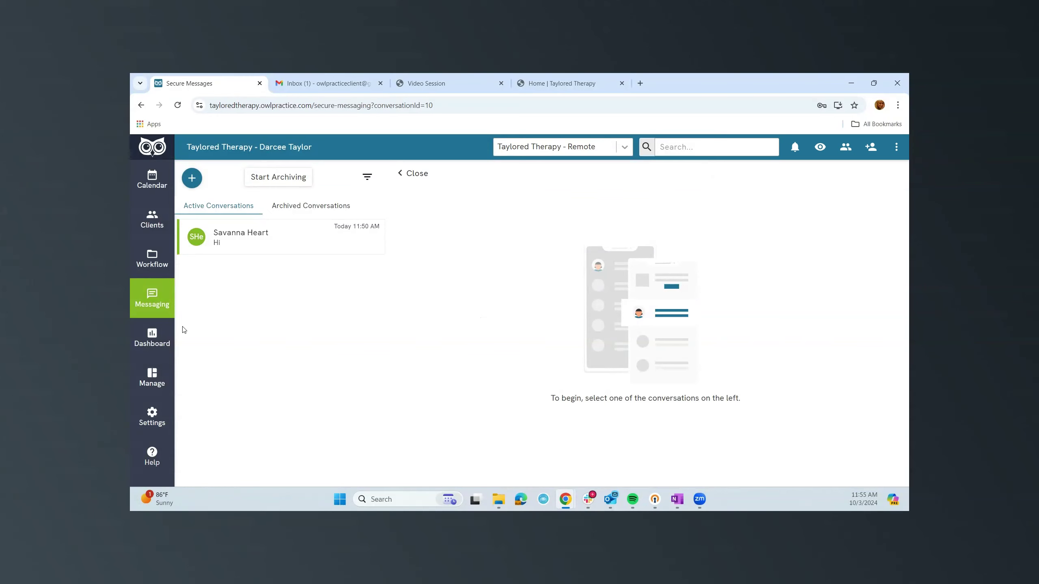
click(154, 374)
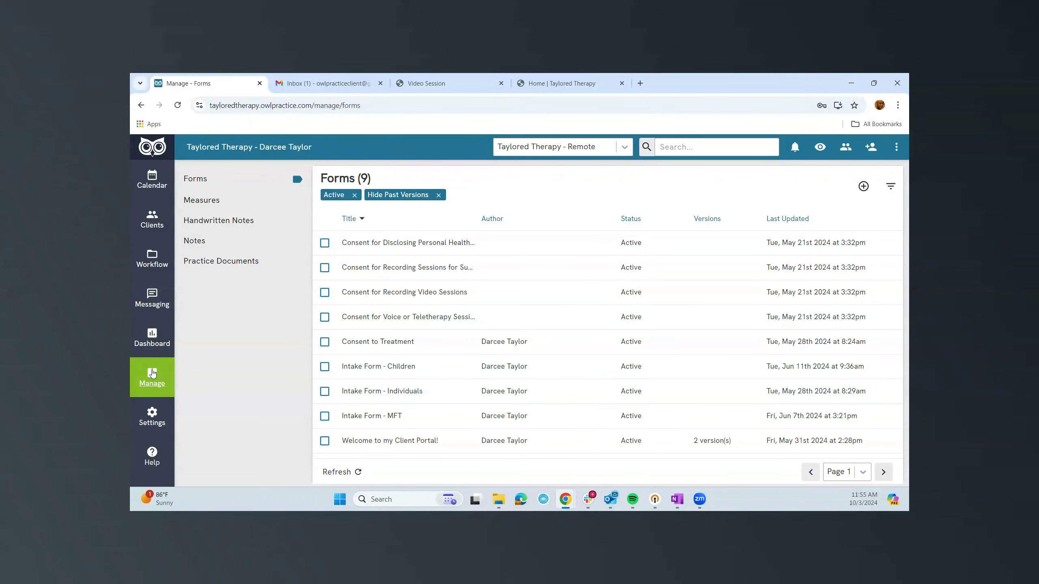
From the form templates, create a new blank form and scroll through its Configure question types.
click(200, 177)
click(855, 191)
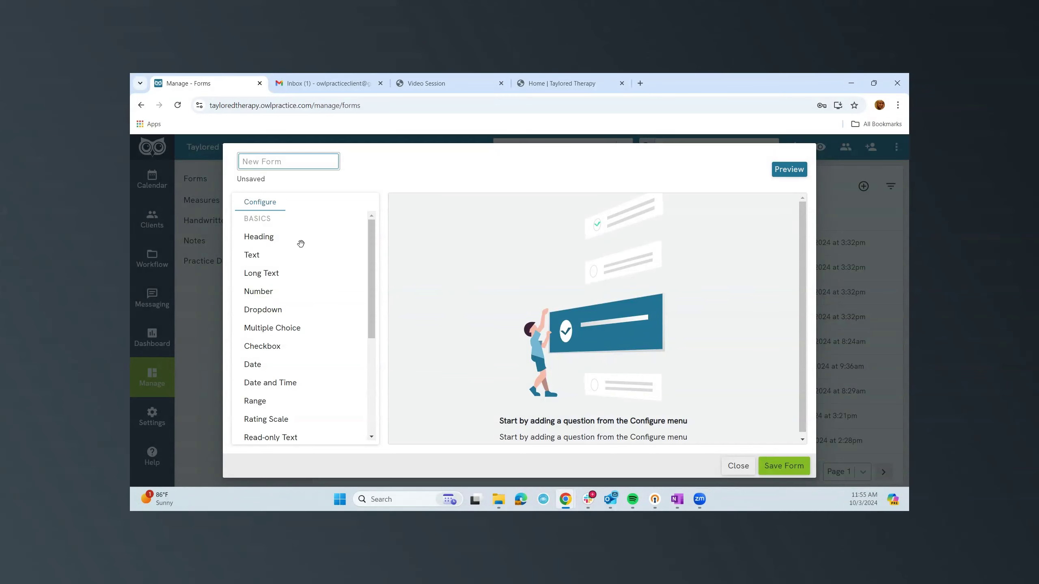
scroll(287, 273, down, 5)
scroll(284, 276, up, 5)
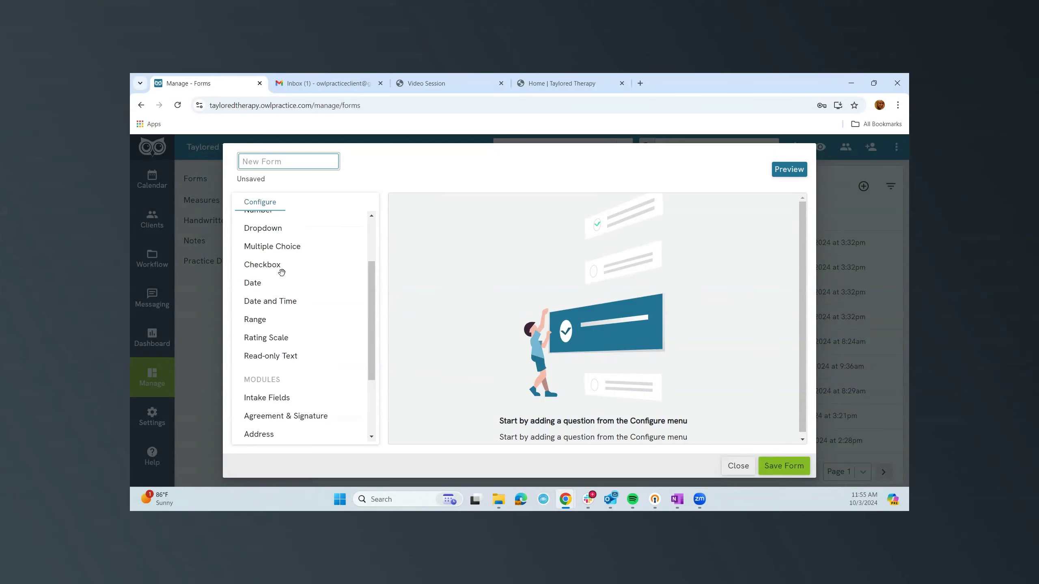
scroll(281, 270, down, 5)
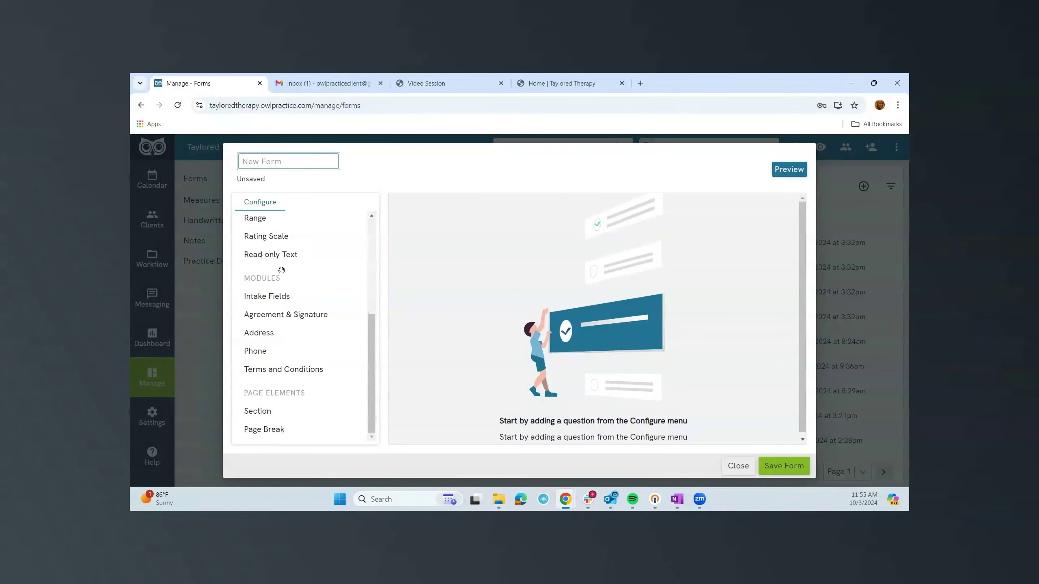
scroll(281, 271, up, 5)
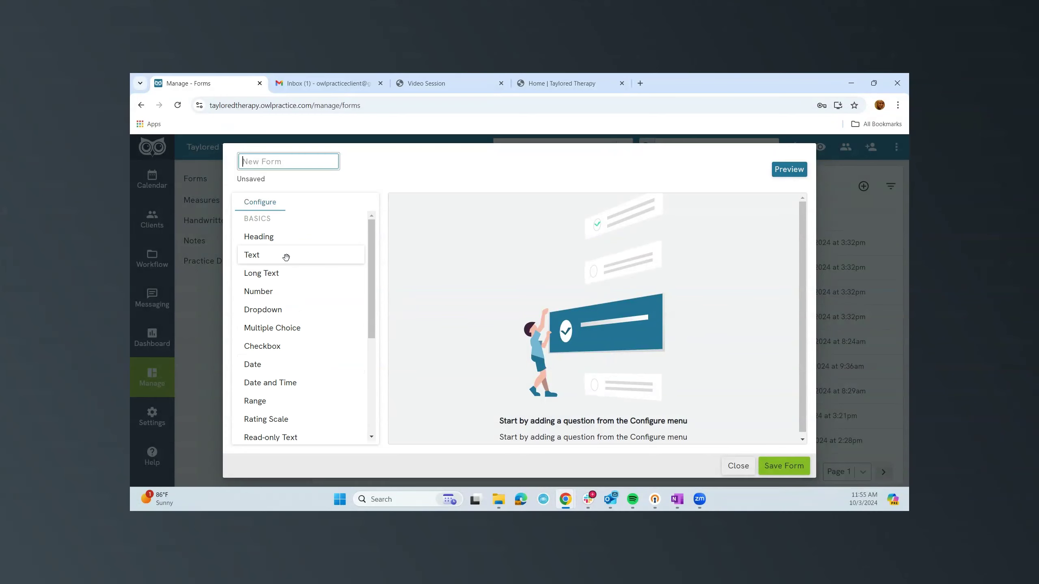
Discard the blank form and open Consent to Treatment for editing, continuing past the sent-form warning.
click(740, 471)
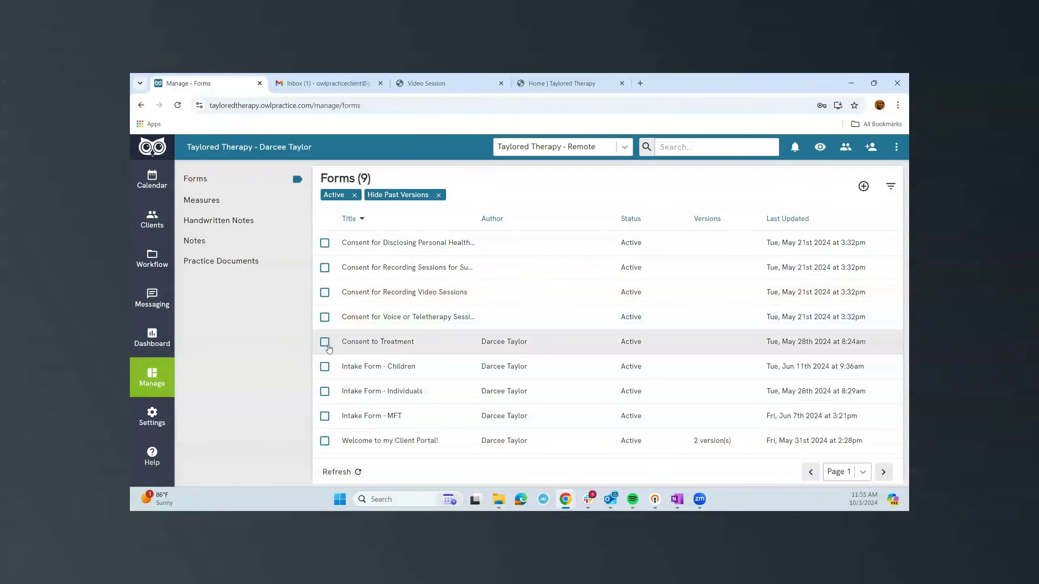
click(379, 344)
click(689, 192)
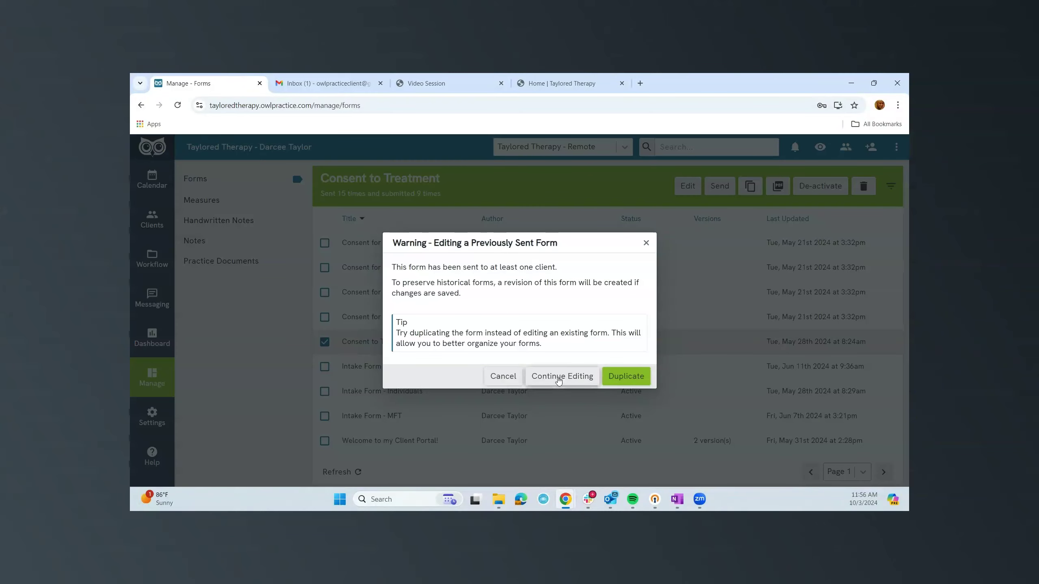
click(559, 377)
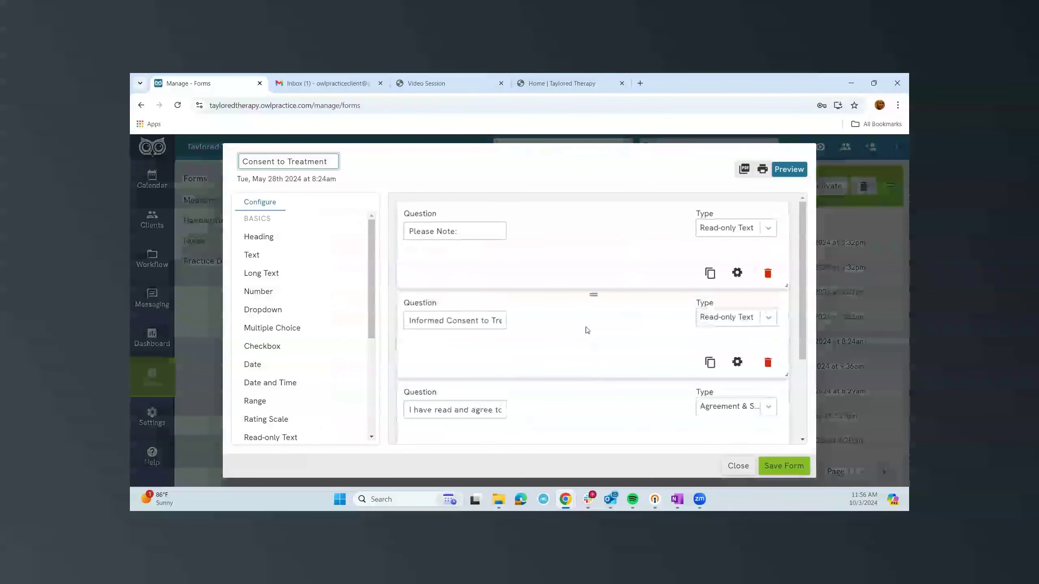
Preview Consent to Treatment as clients see it, then close the editor without saving.
click(788, 169)
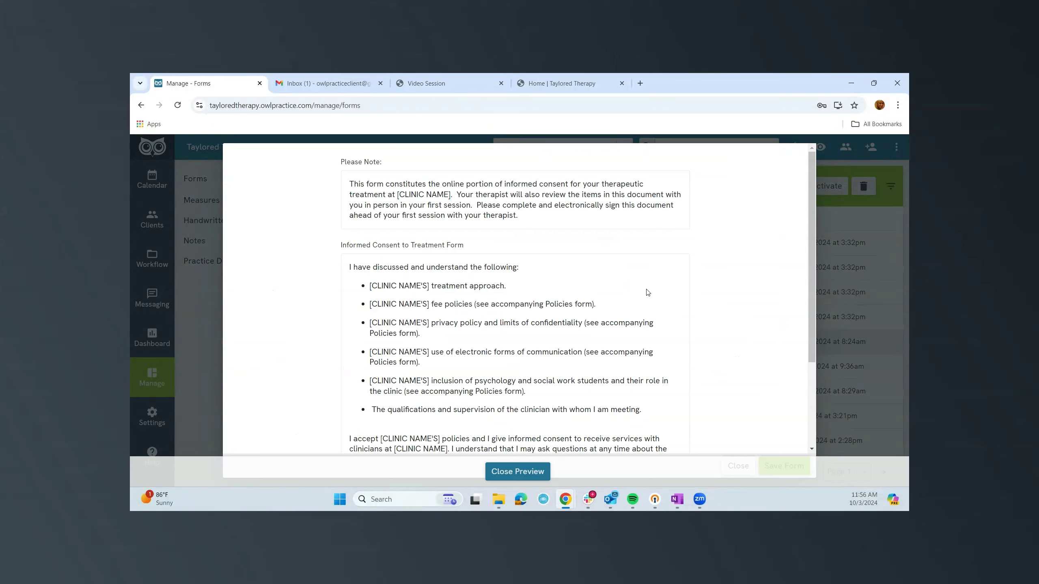
scroll(648, 292, down, 3)
scroll(647, 292, up, 3)
click(530, 472)
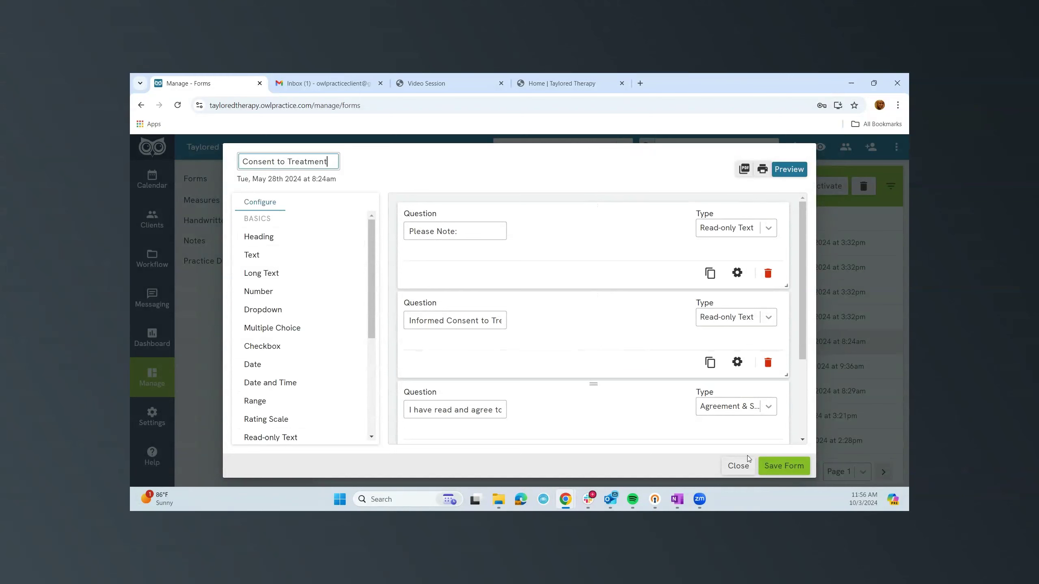
click(738, 466)
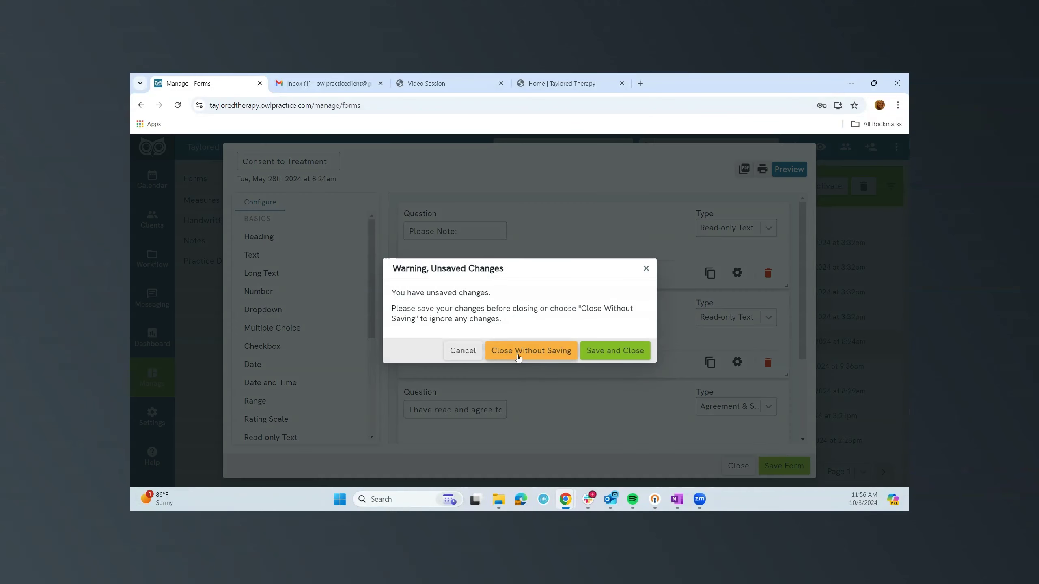
click(651, 348)
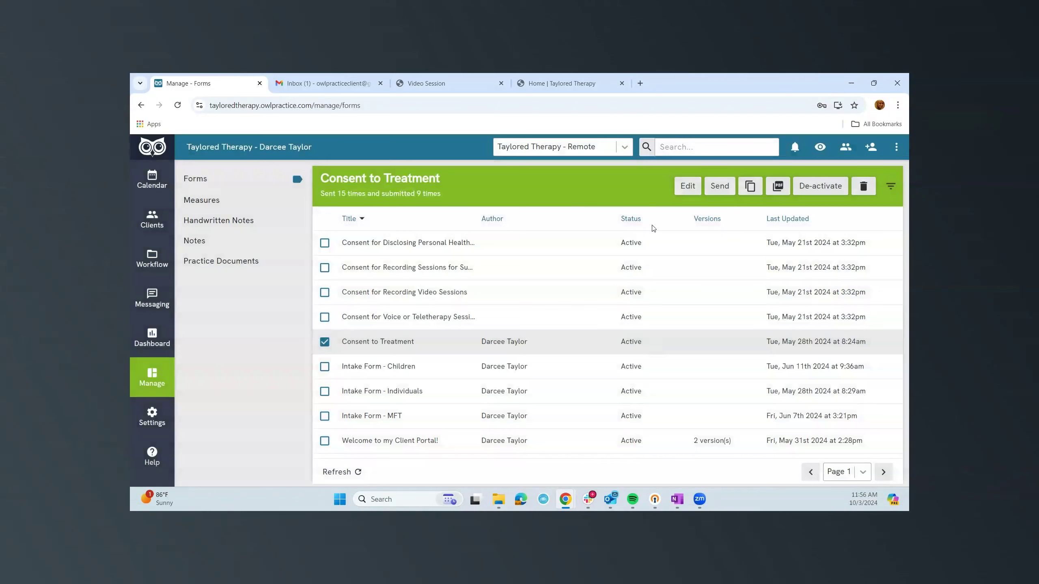
Duplicate Consent to Treatment, title the copy 'Consent to Treatment 2', save and close.
click(352, 343)
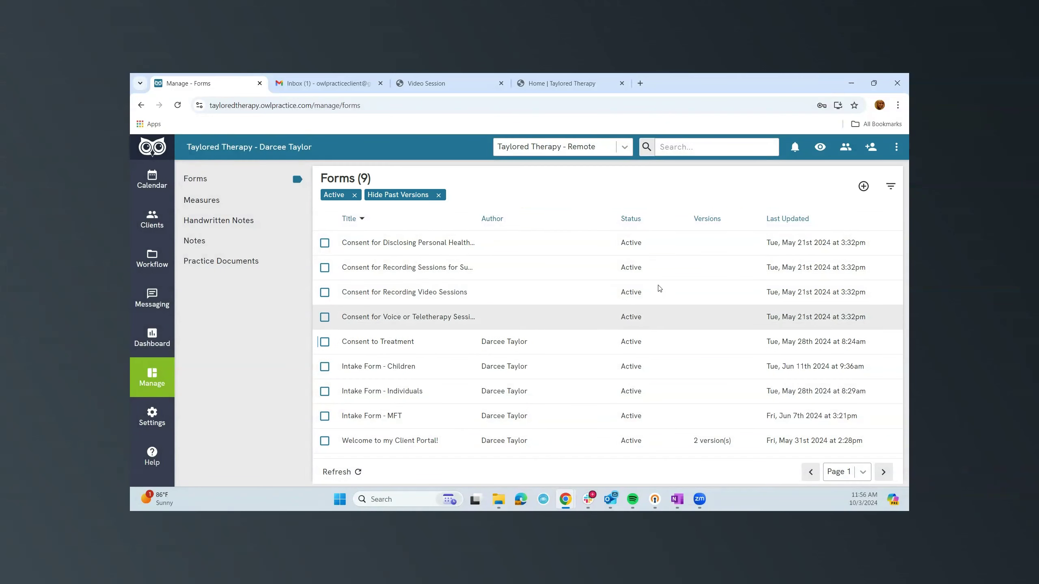
click(324, 343)
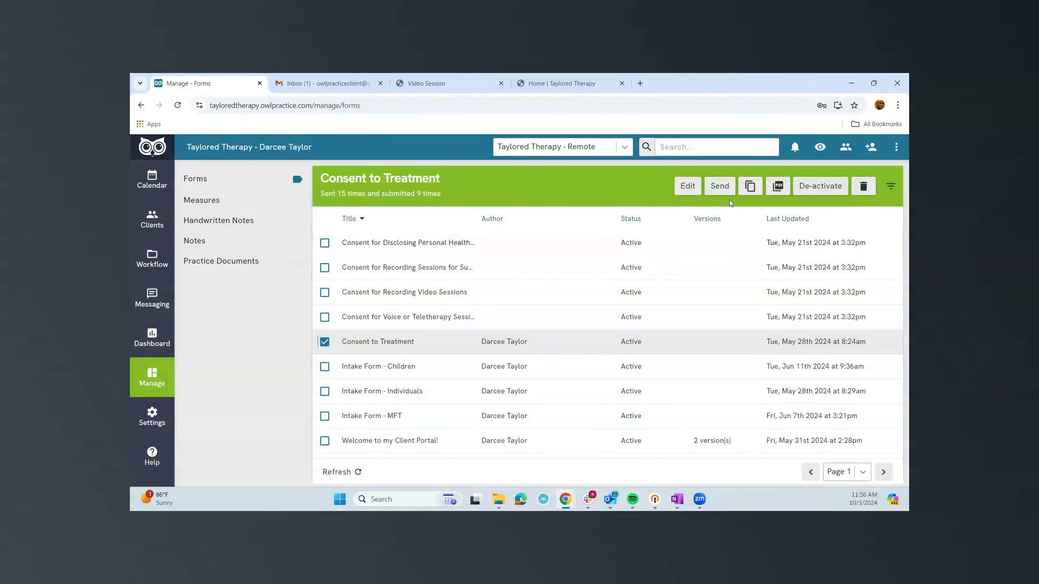
click(748, 193)
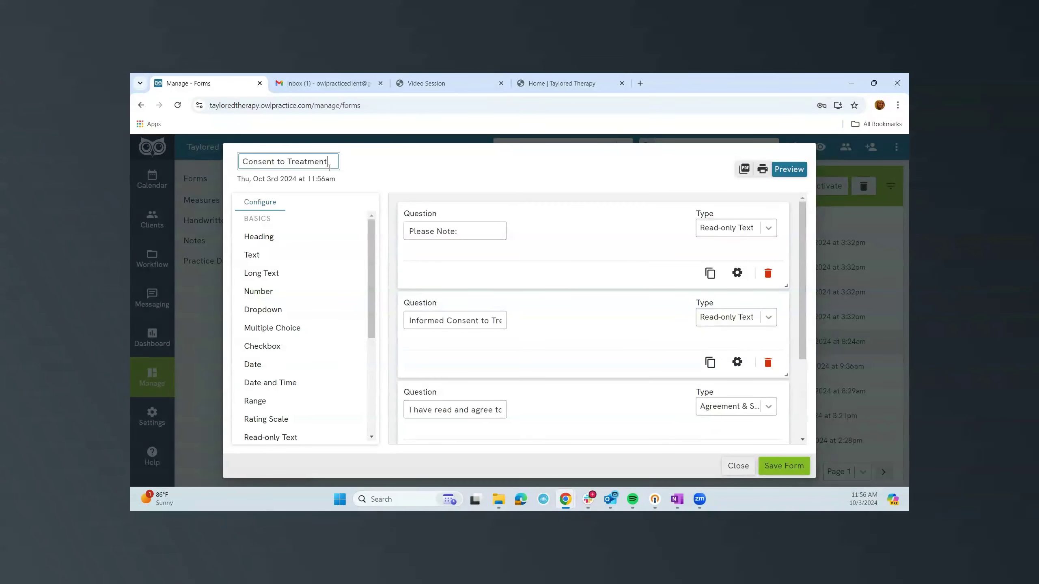
text(2)
click(771, 468)
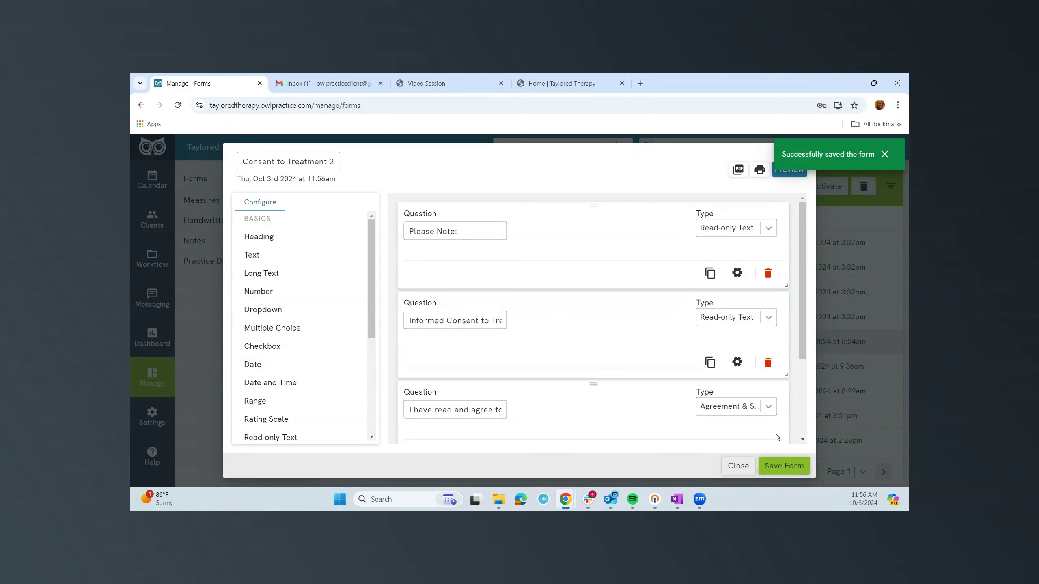
click(735, 473)
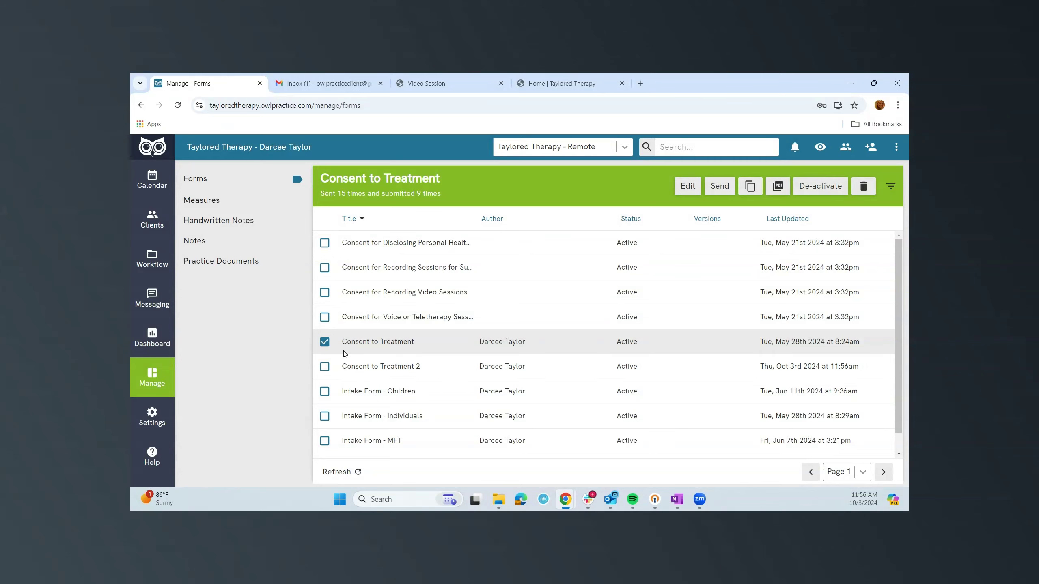
Open the Measures library and select the 3-Item Craving Scale.
click(202, 203)
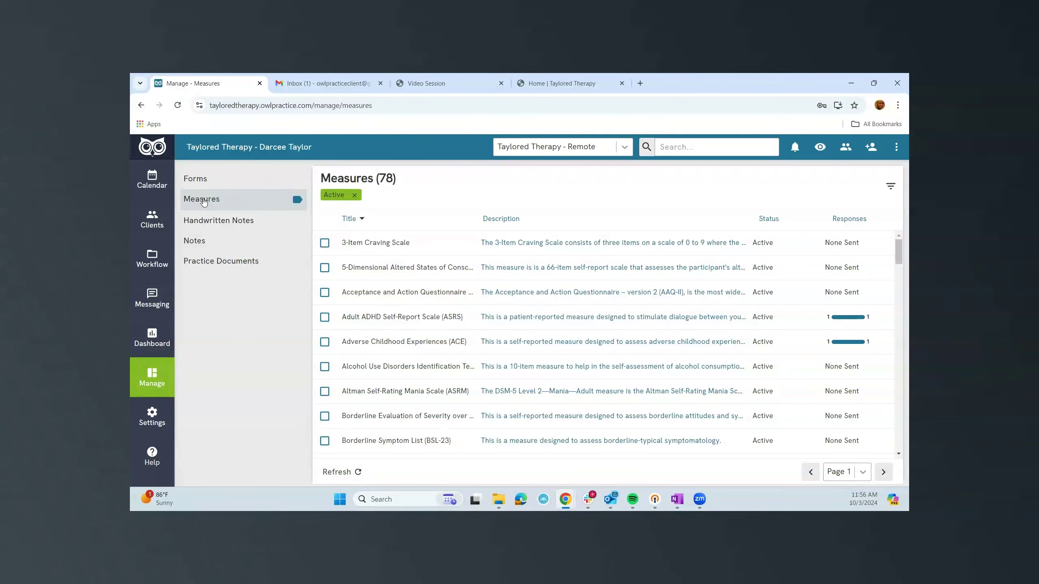
click(325, 243)
click(351, 245)
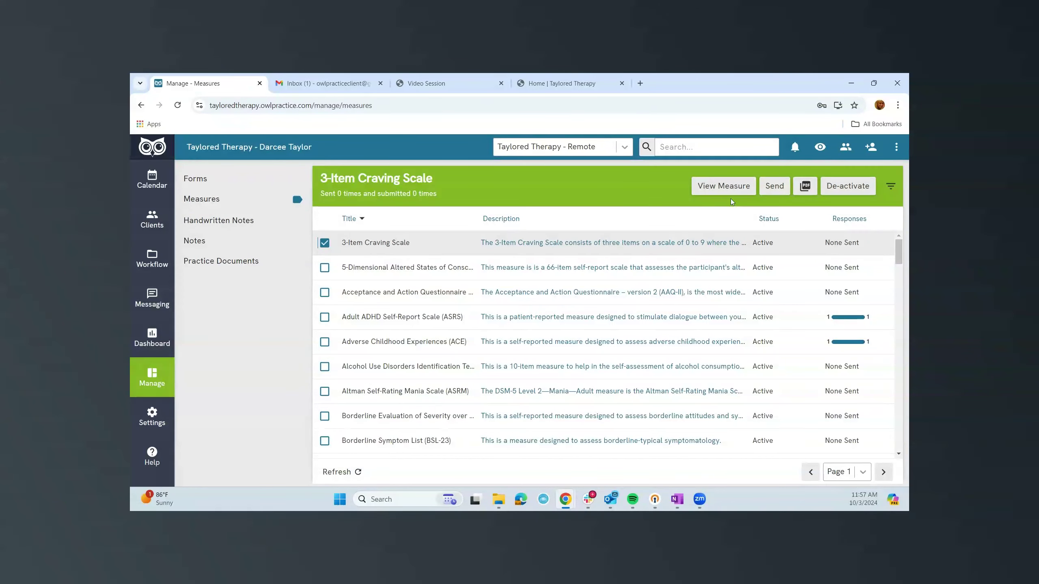
Start sending it to a client found by searching 's', then dismiss the send dialog.
click(770, 191)
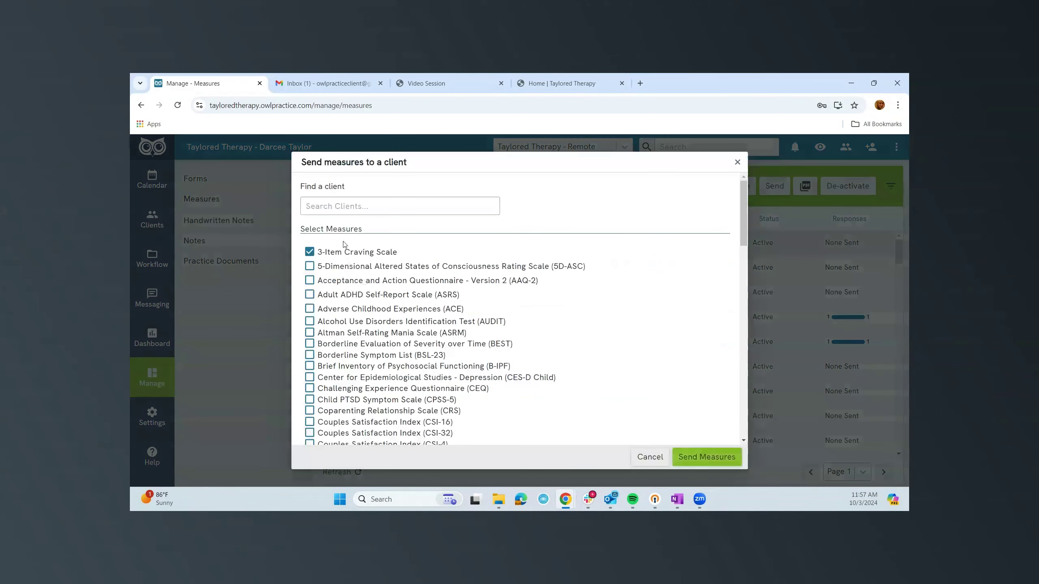
click(327, 200)
text(s)
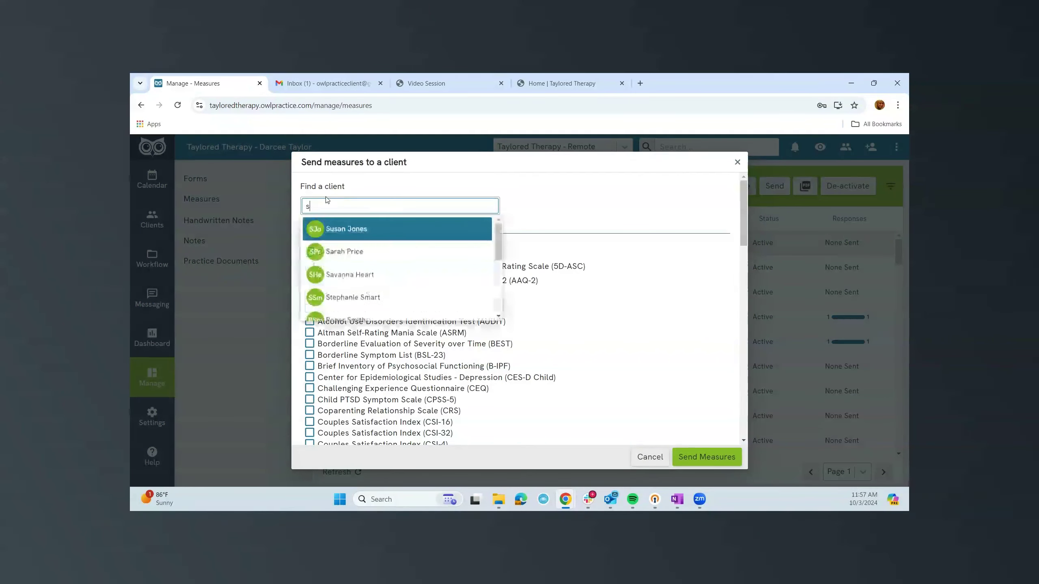
click(347, 252)
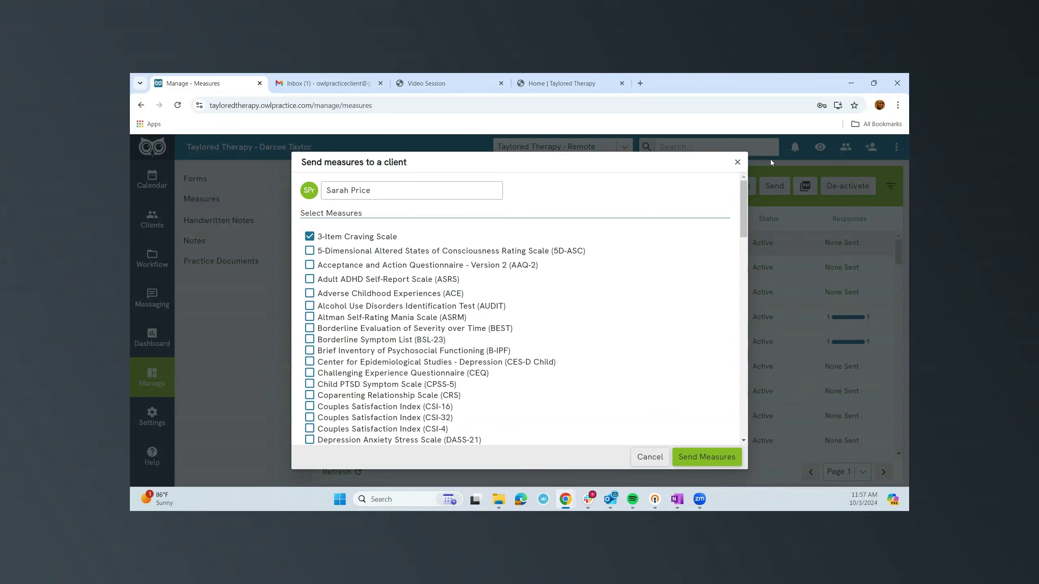
key(Escape)
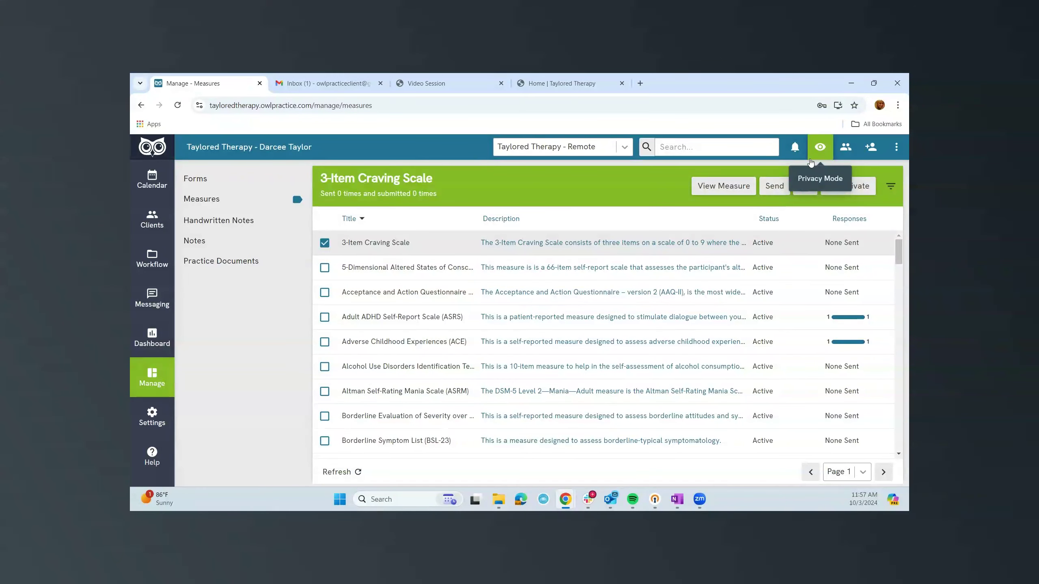
Browse the Practice Documents folders, then open the Dashboard's 2024 Year Over Year revenue table.
click(203, 269)
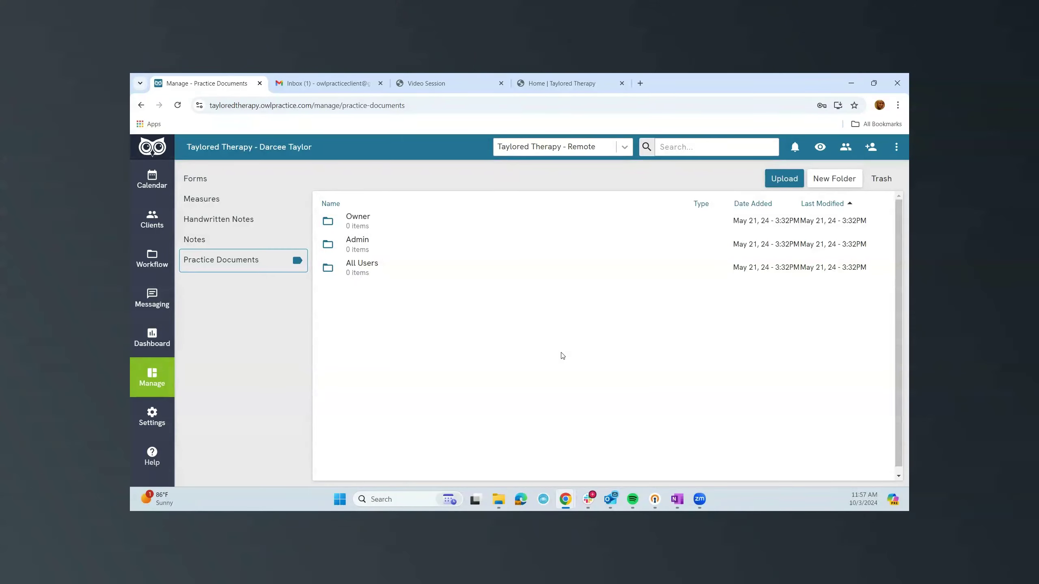
click(162, 342)
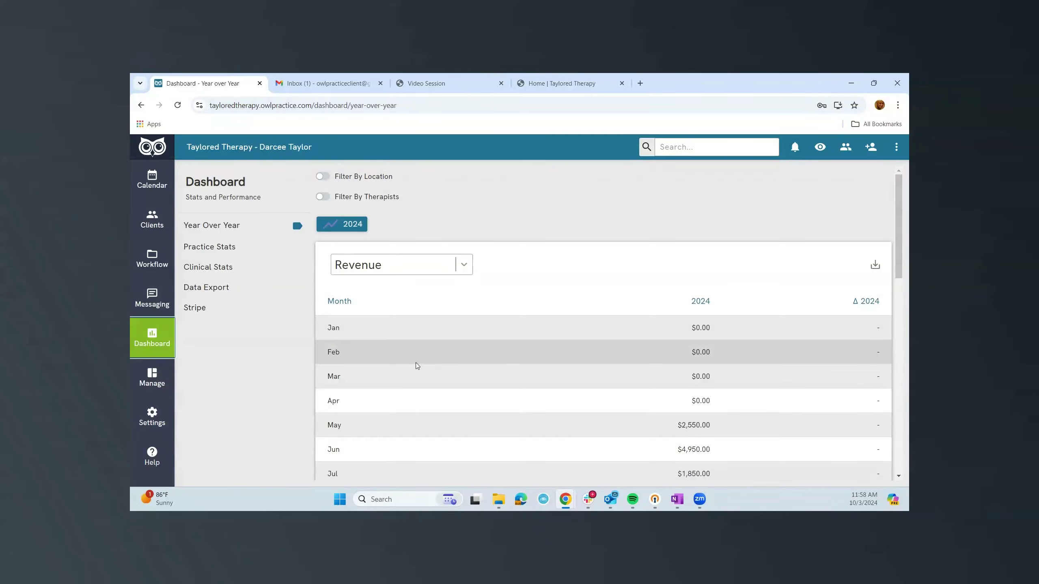
Scroll the Year Over Year charts, then open Practice Stats showing $10,450.00 revenue and 67 sessions.
scroll(513, 363, down, 10)
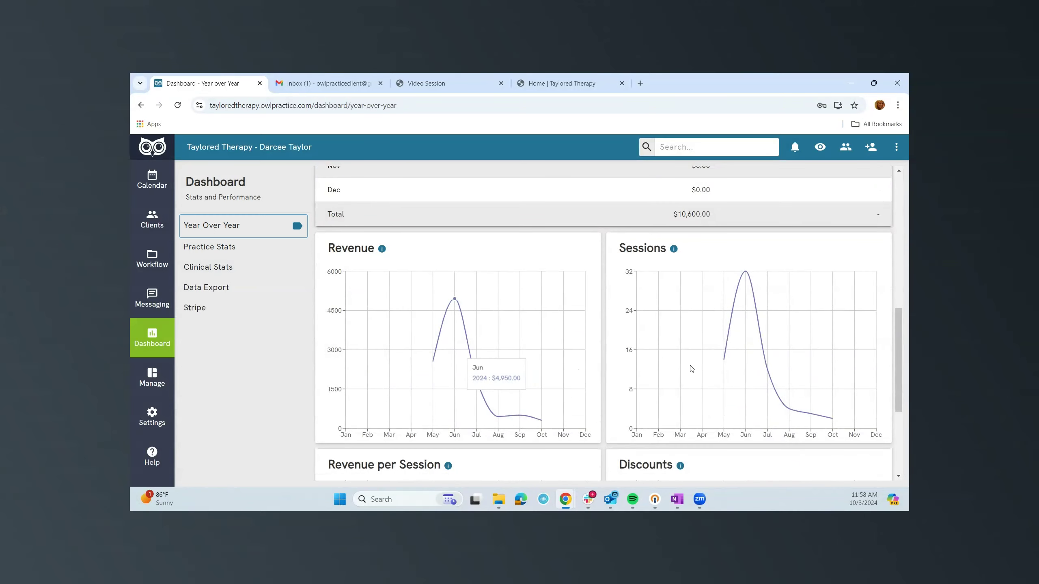
scroll(508, 246, down, 4)
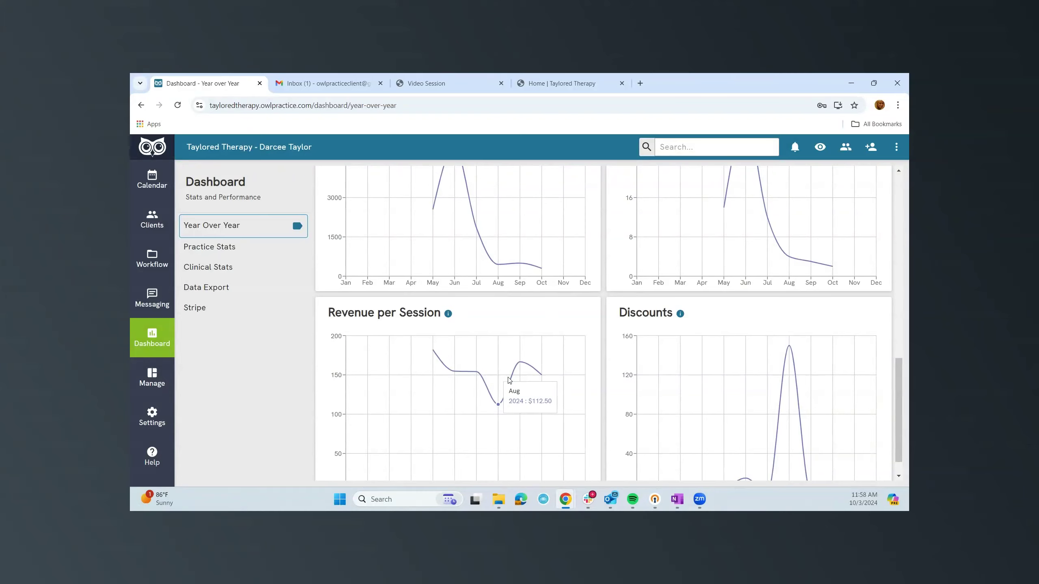
scroll(509, 380, up, 5)
click(214, 256)
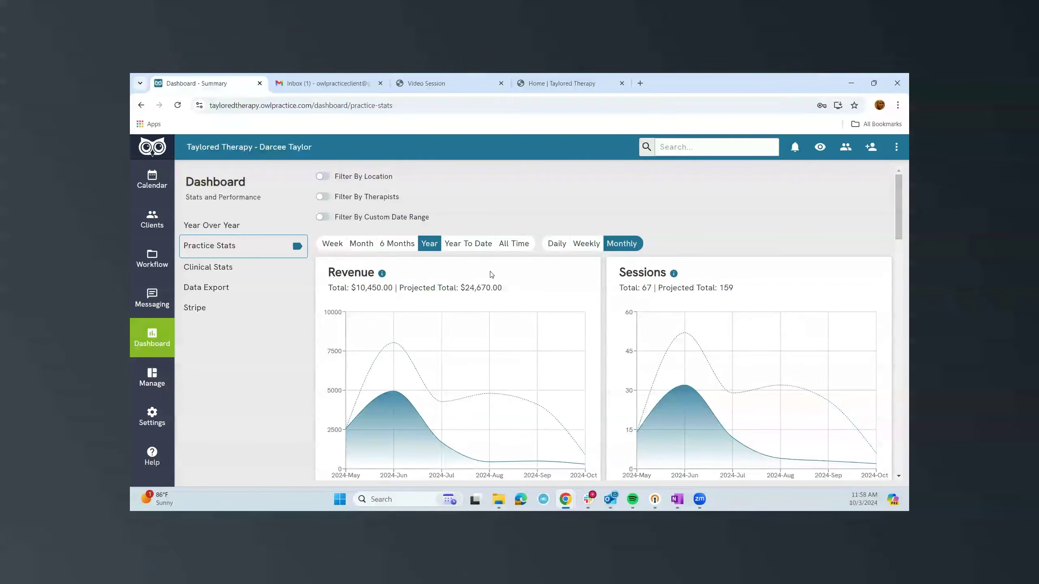
Inspect Clinical Stats client age demographics, then open Data Export with Jan 1–Oct 3, 2024 ranges.
click(186, 271)
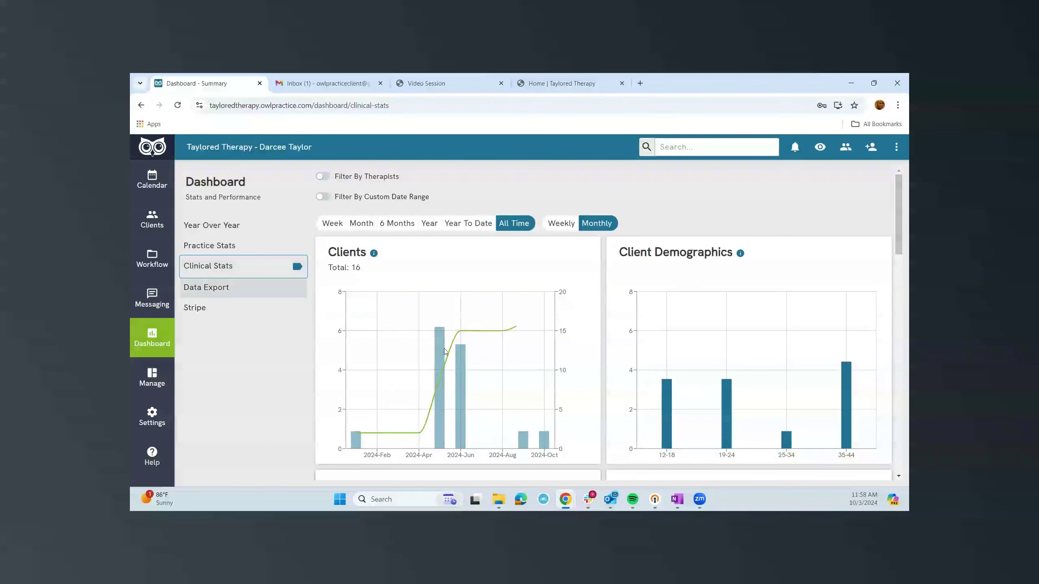
mouse_move(692, 383)
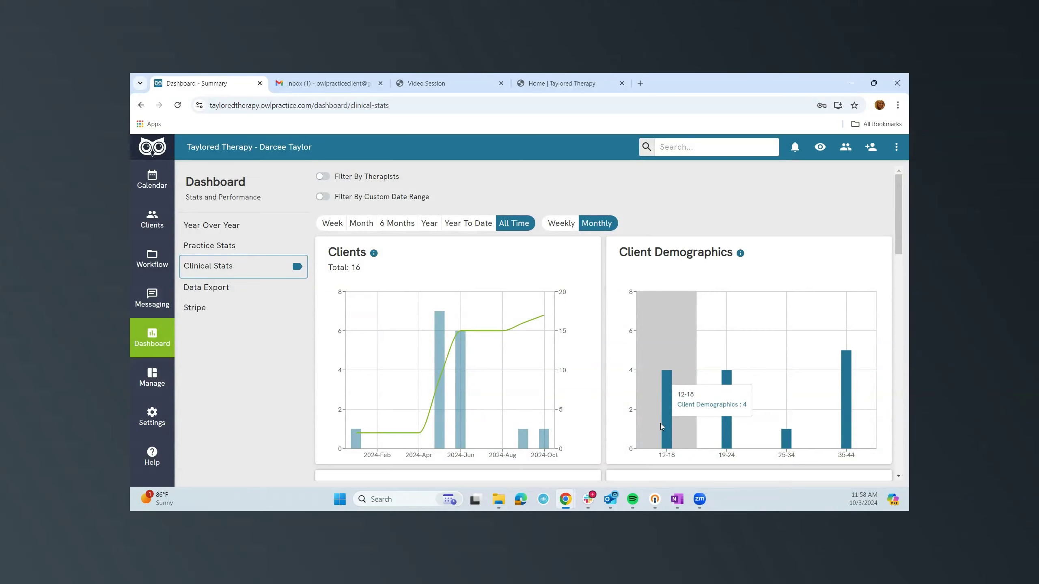
click(194, 294)
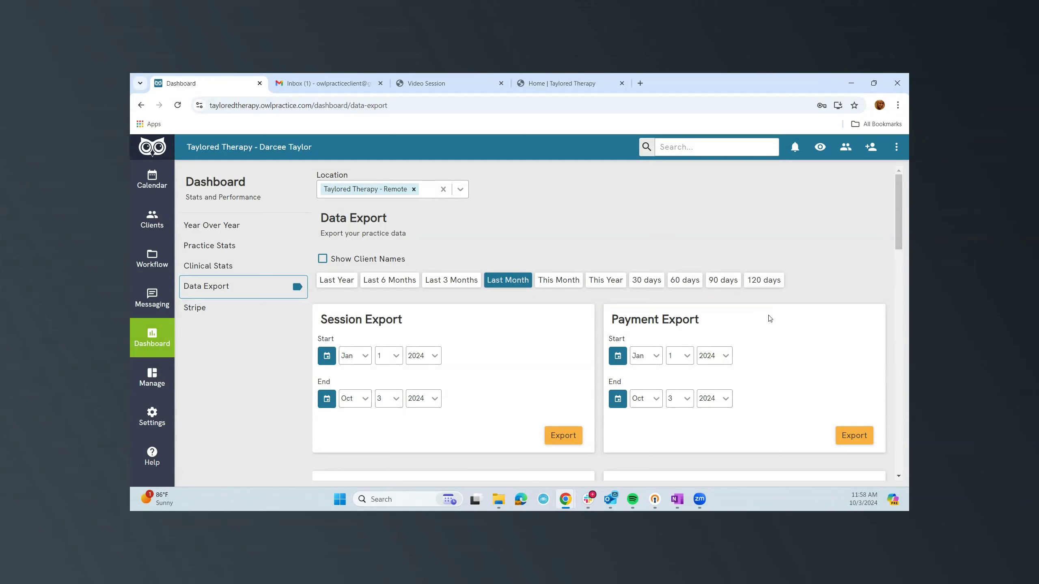
Toggle Show Client Names on, then off again so exports leave client names out.
scroll(770, 319, down, 1)
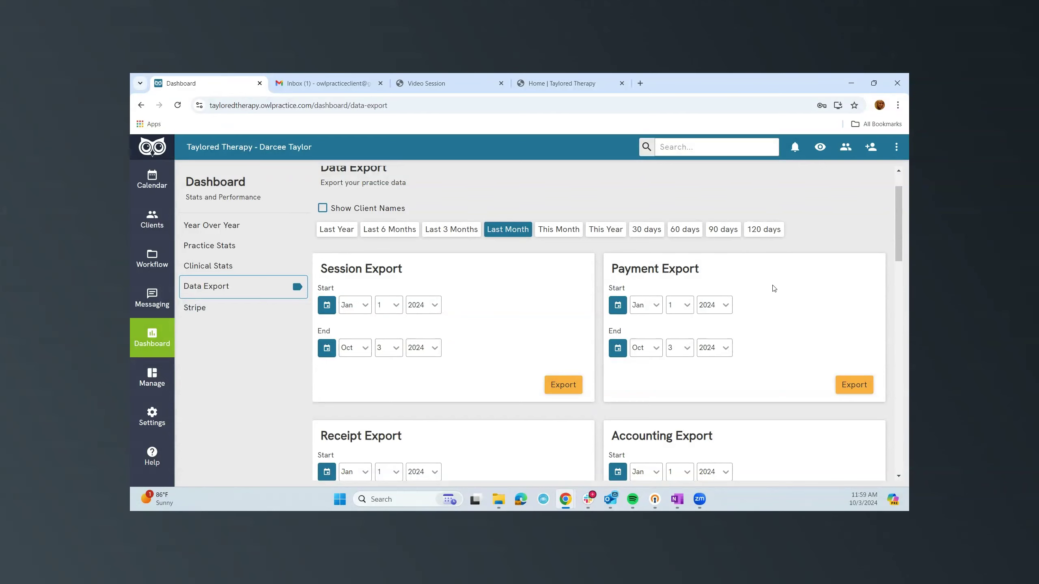
click(323, 208)
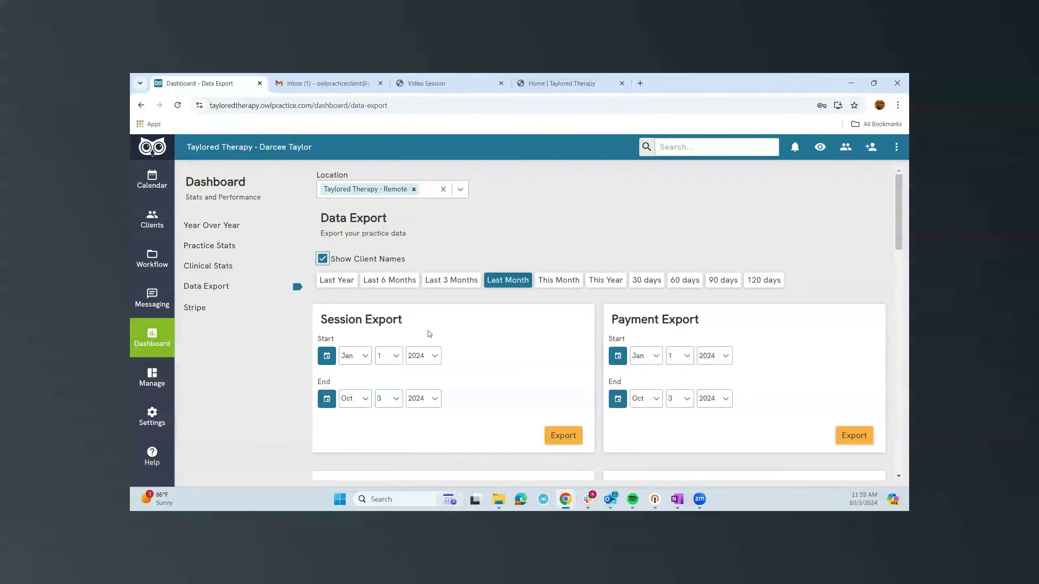
key(space)
Scroll through the available data export cards.
scroll(664, 252, down, 10)
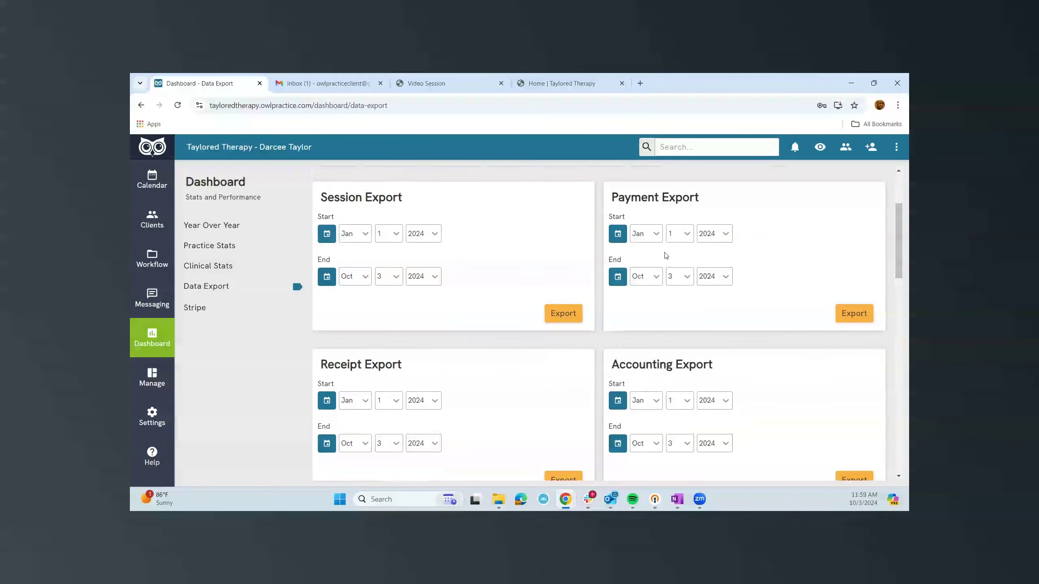
scroll(666, 256, up, 4)
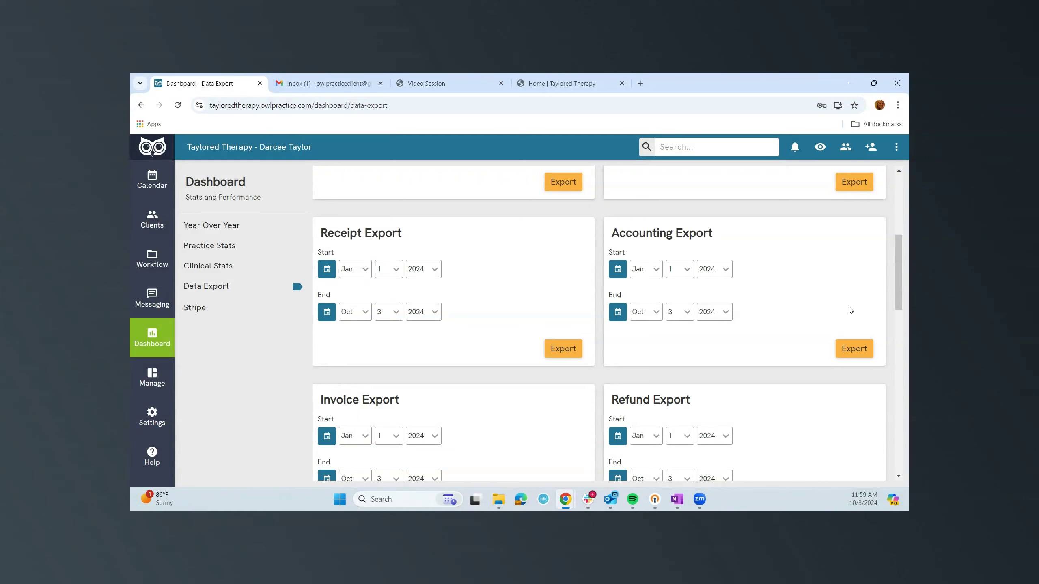
scroll(533, 325, up, 5)
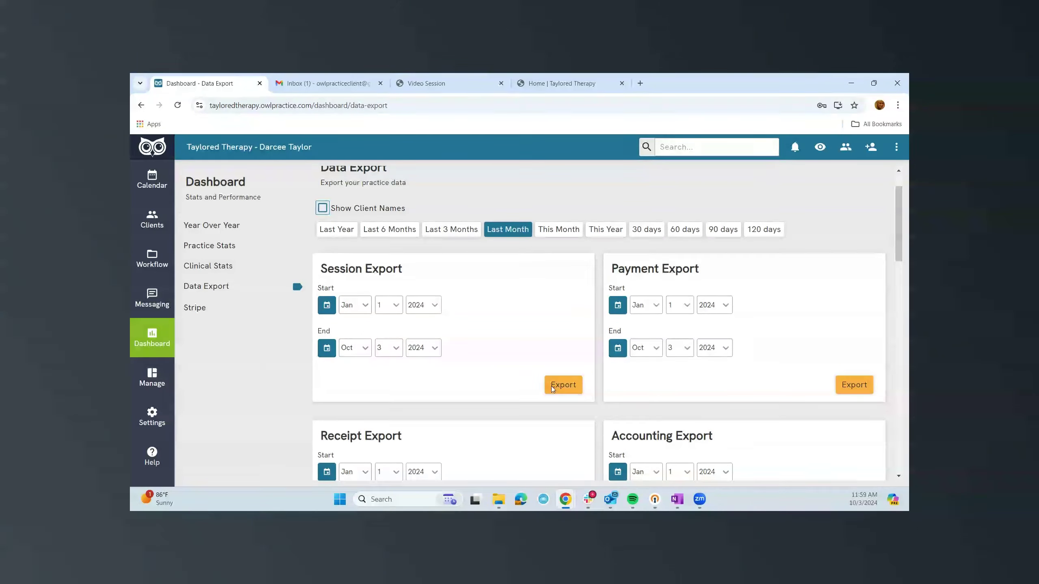
scroll(768, 373, down, 1)
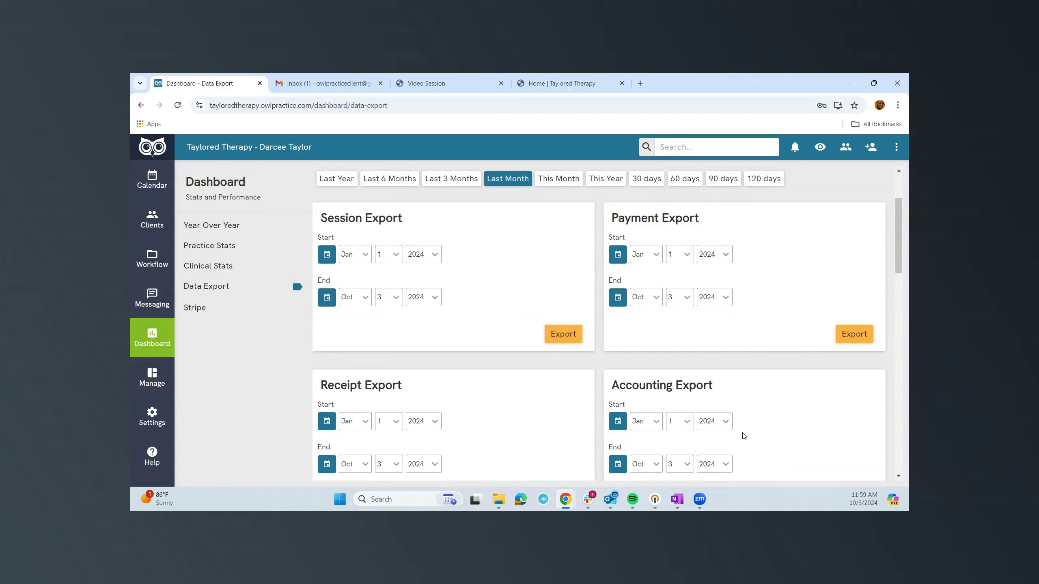
scroll(743, 436, up, 2)
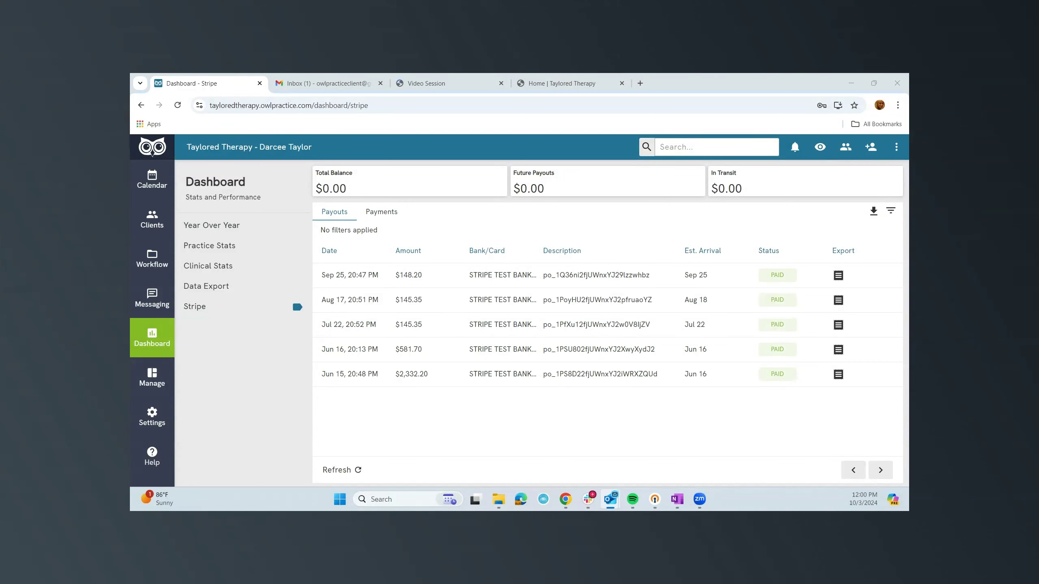
click(244, 338)
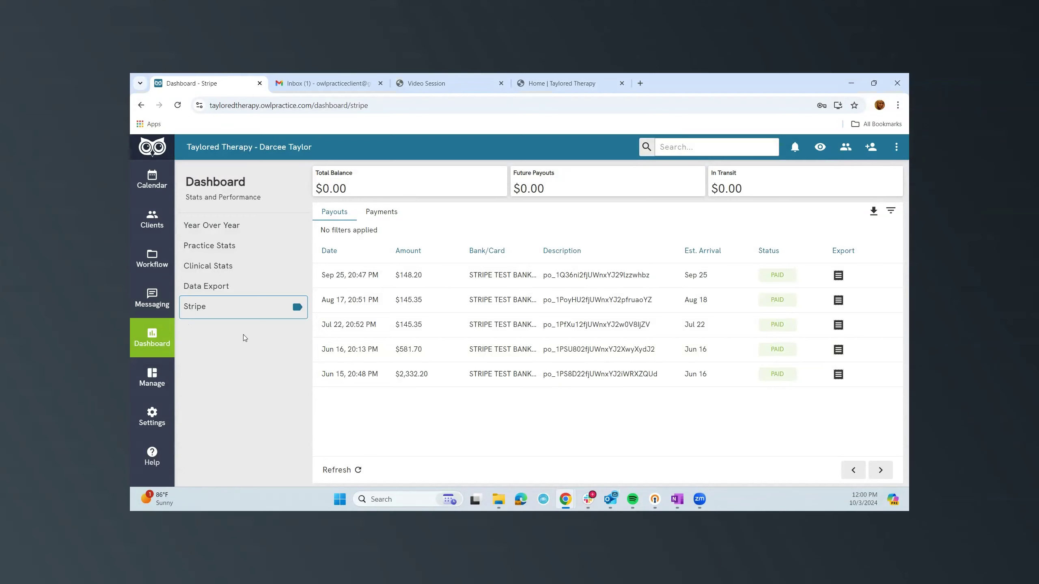